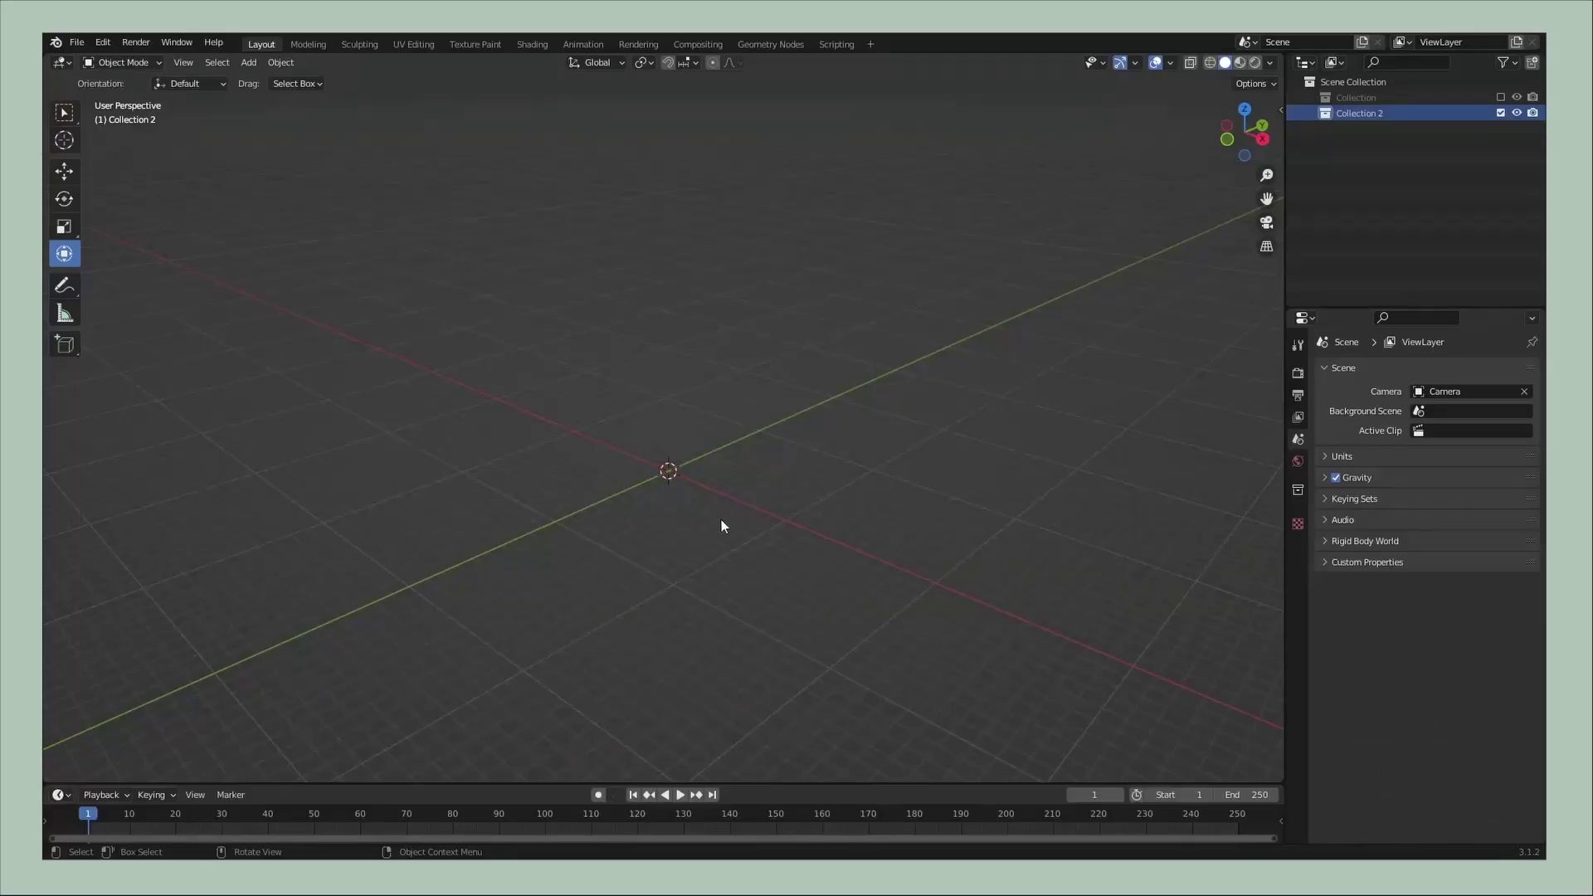
# - Add a subdivided cube, scale it by 1.8 and flatten it along Z into a low disc
pyautogui.hotkey('shift', 'a')
pyautogui.click(802, 192)
pyautogui.hotkey('ctrl', '2')
pyautogui.moveTo(754, 494); pyautogui.dragTo(790, 455, button='middle')
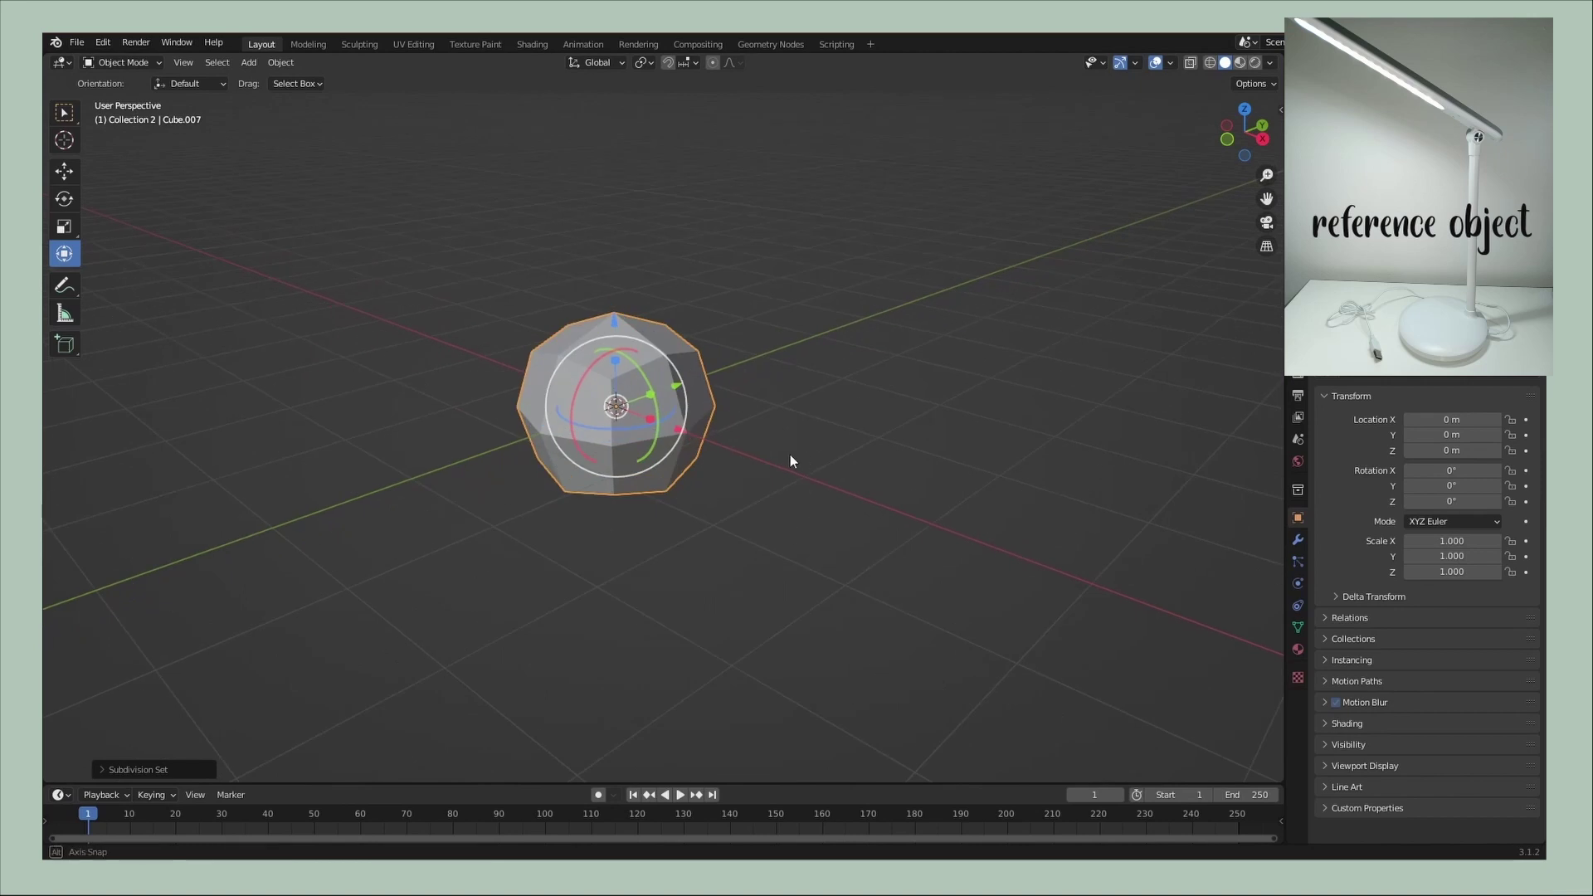
pyautogui.write('s1.8')
pyautogui.press('Return')
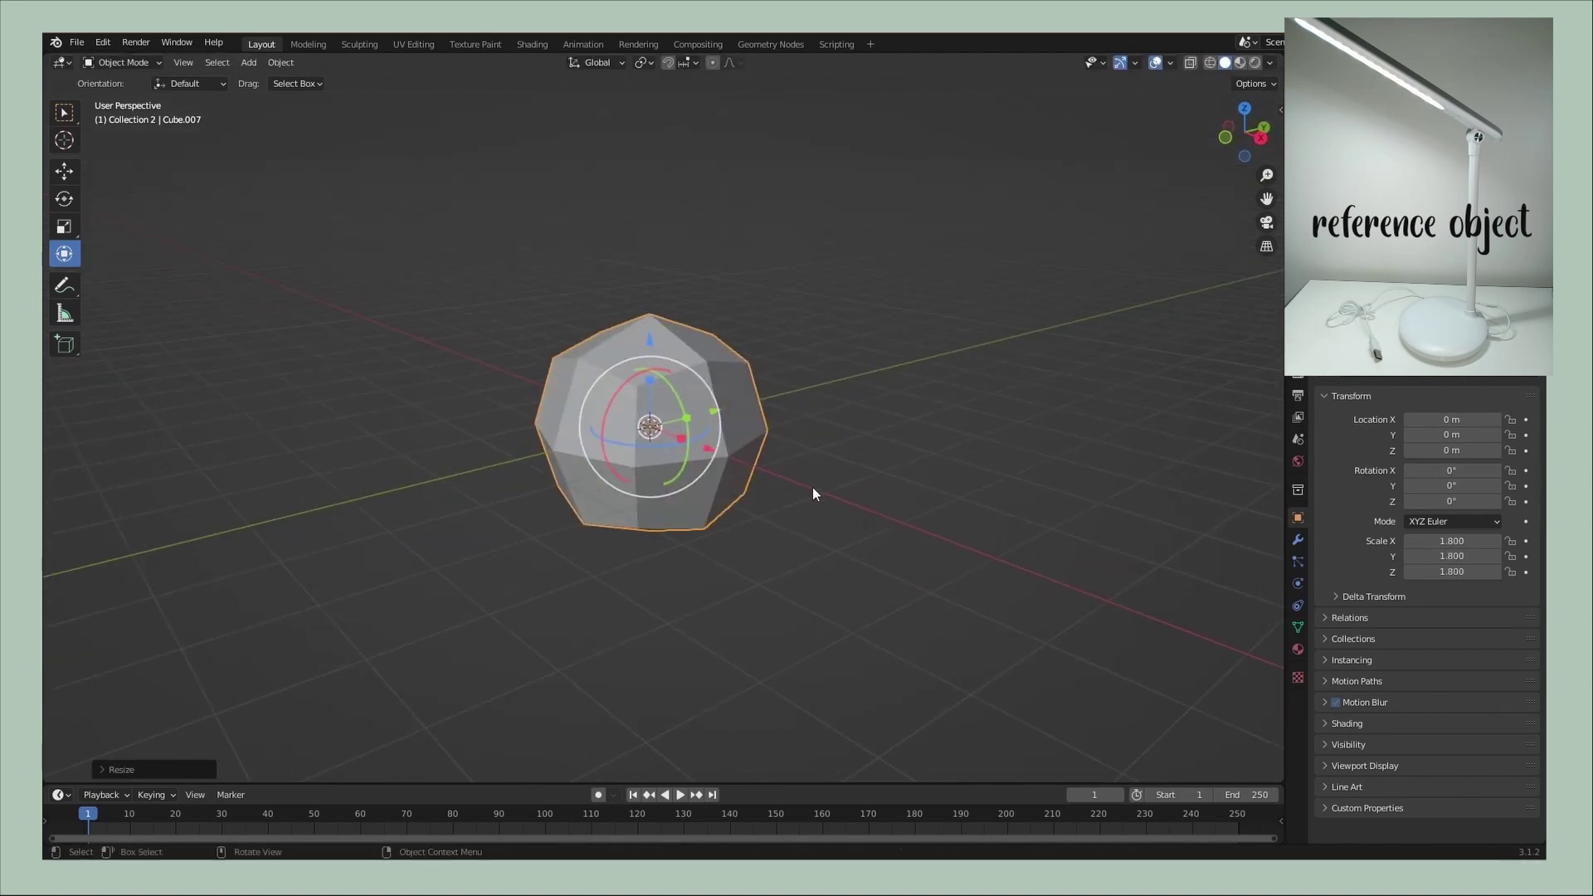
pyautogui.press('s')
pyautogui.press('z')
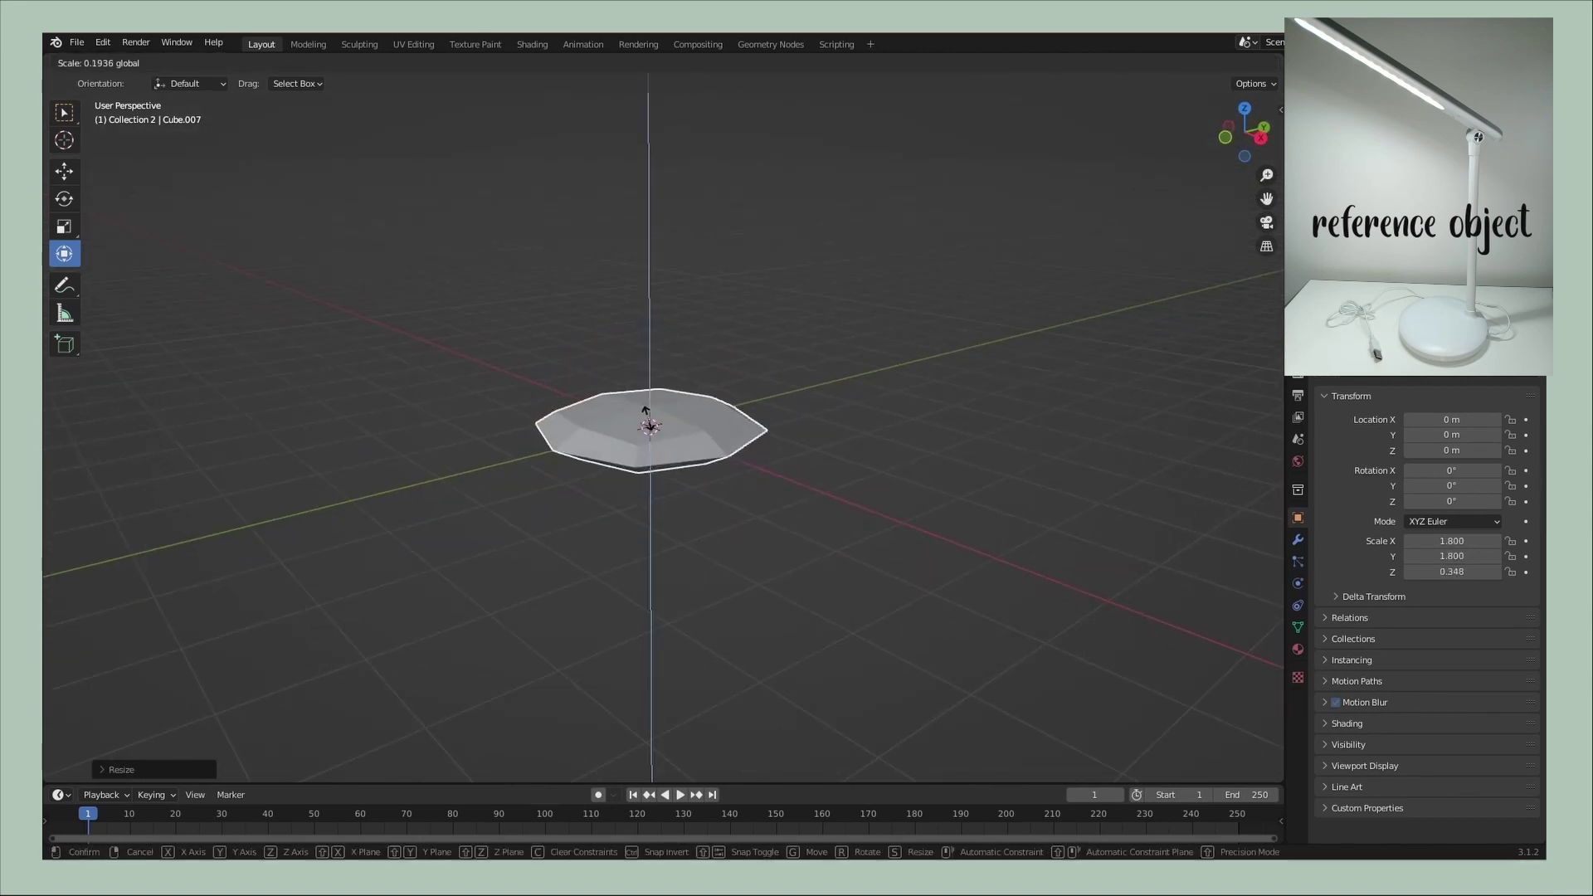
pyautogui.click(646, 410)
pyautogui.moveTo(722, 360)
pyautogui.mouseDown(button='middle')
pyautogui.moveTo(755, 375)
pyautogui.moveTo(734, 301)
pyautogui.moveTo(748, 418)
pyautogui.moveTo(710, 587)
pyautogui.mouseUp(button='middle')
# - Inset the disc's bottom face and place an edge loop on the disc
pyautogui.press('Tab')
pyautogui.press('3')
pyautogui.click(704, 605)
pyautogui.press('i')
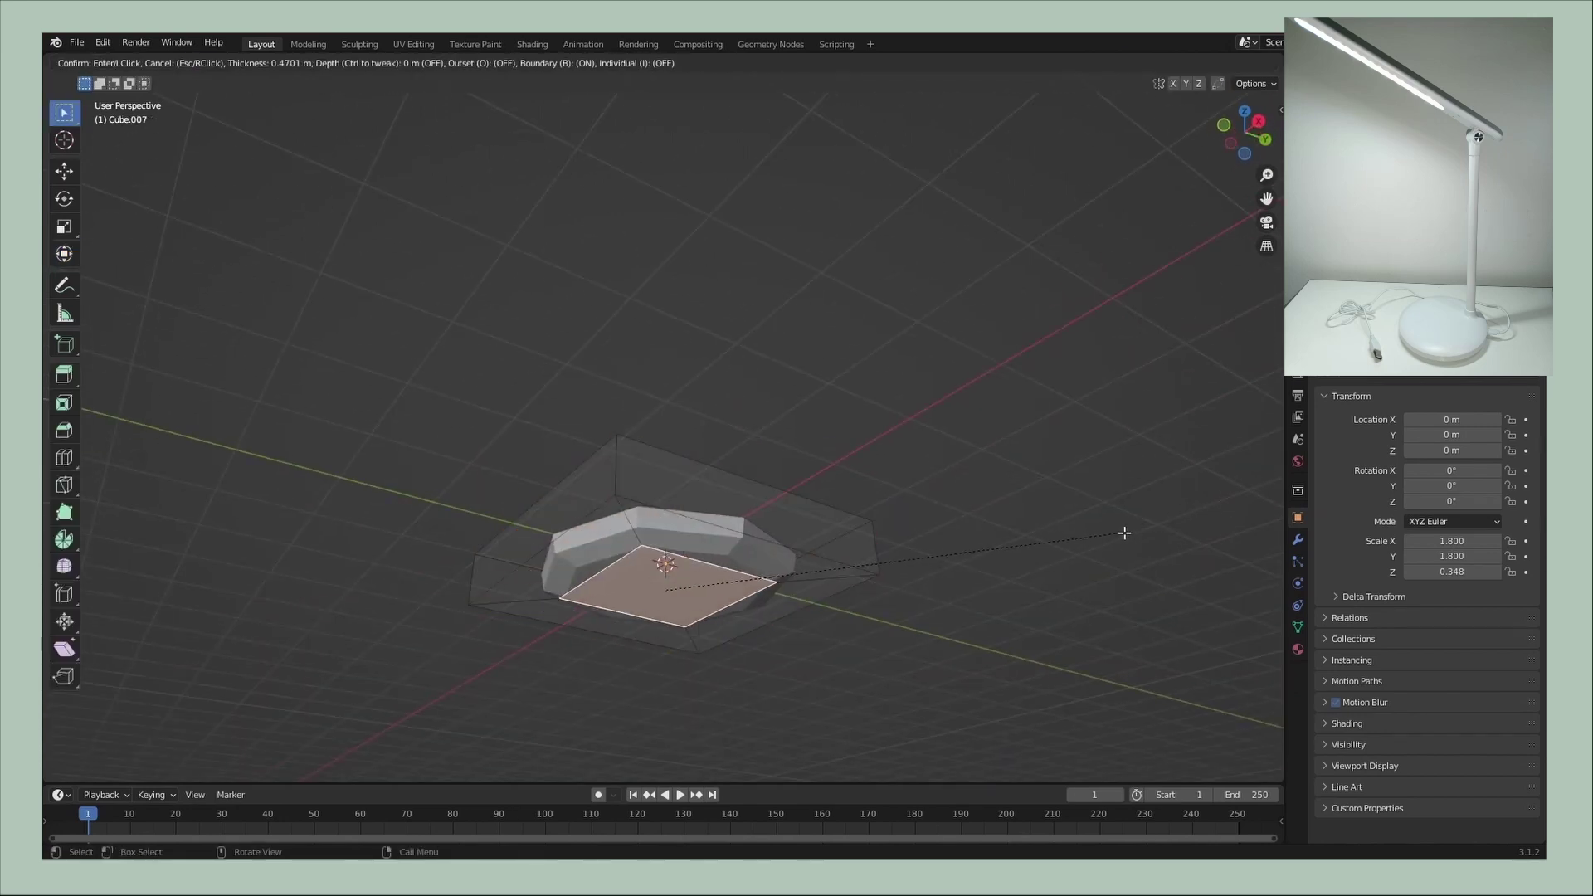
pyautogui.click(1140, 539)
pyautogui.moveTo(1140, 539); pyautogui.dragTo(889, 540, button='middle')
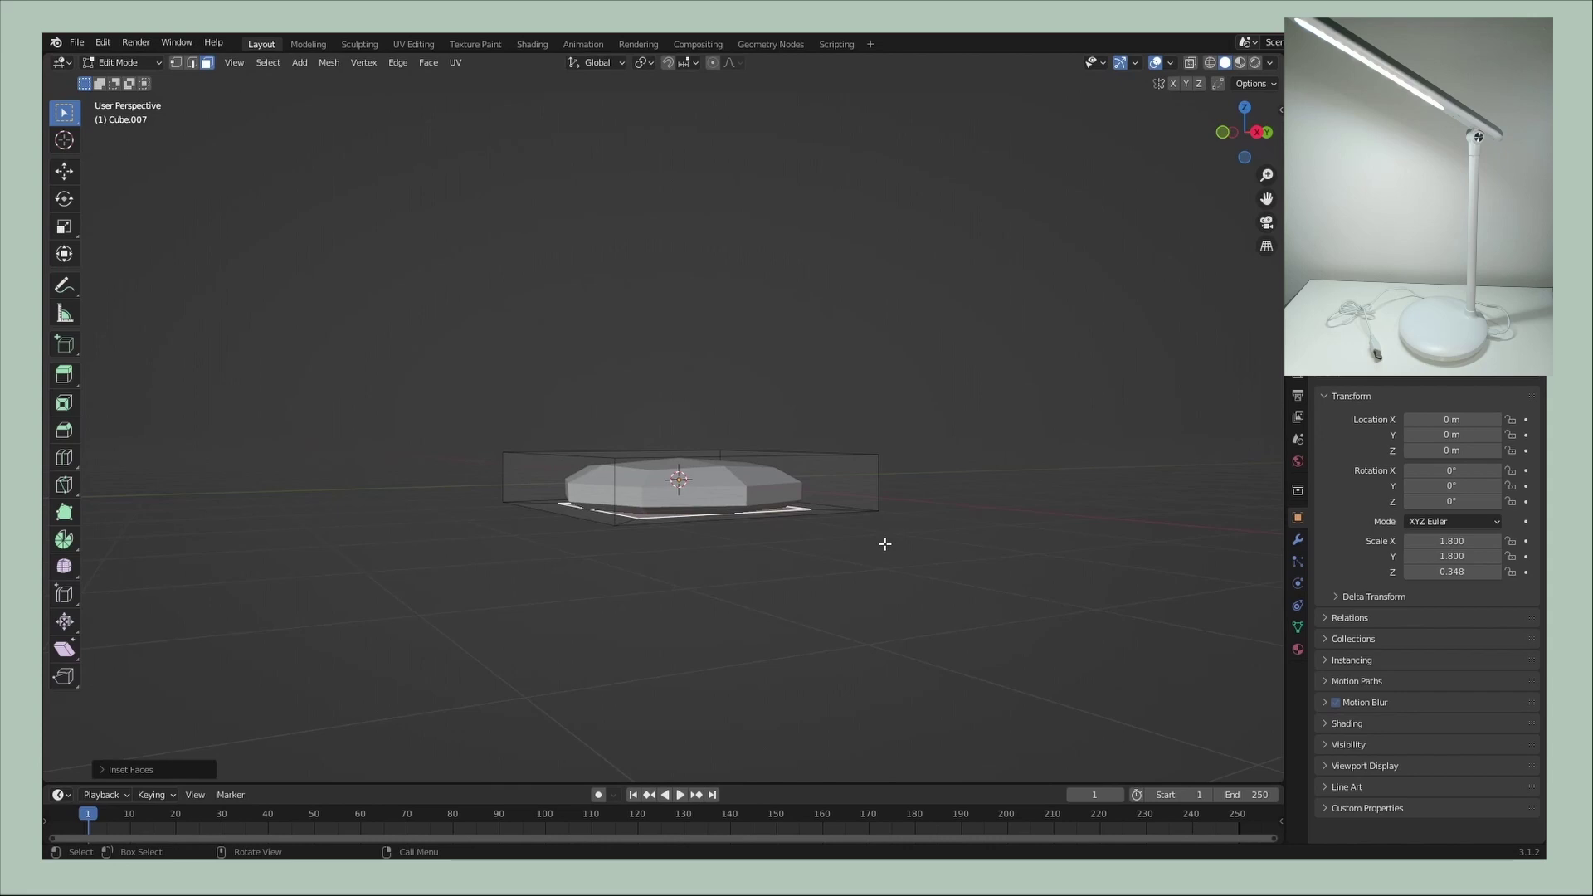
pyautogui.click(760, 489)
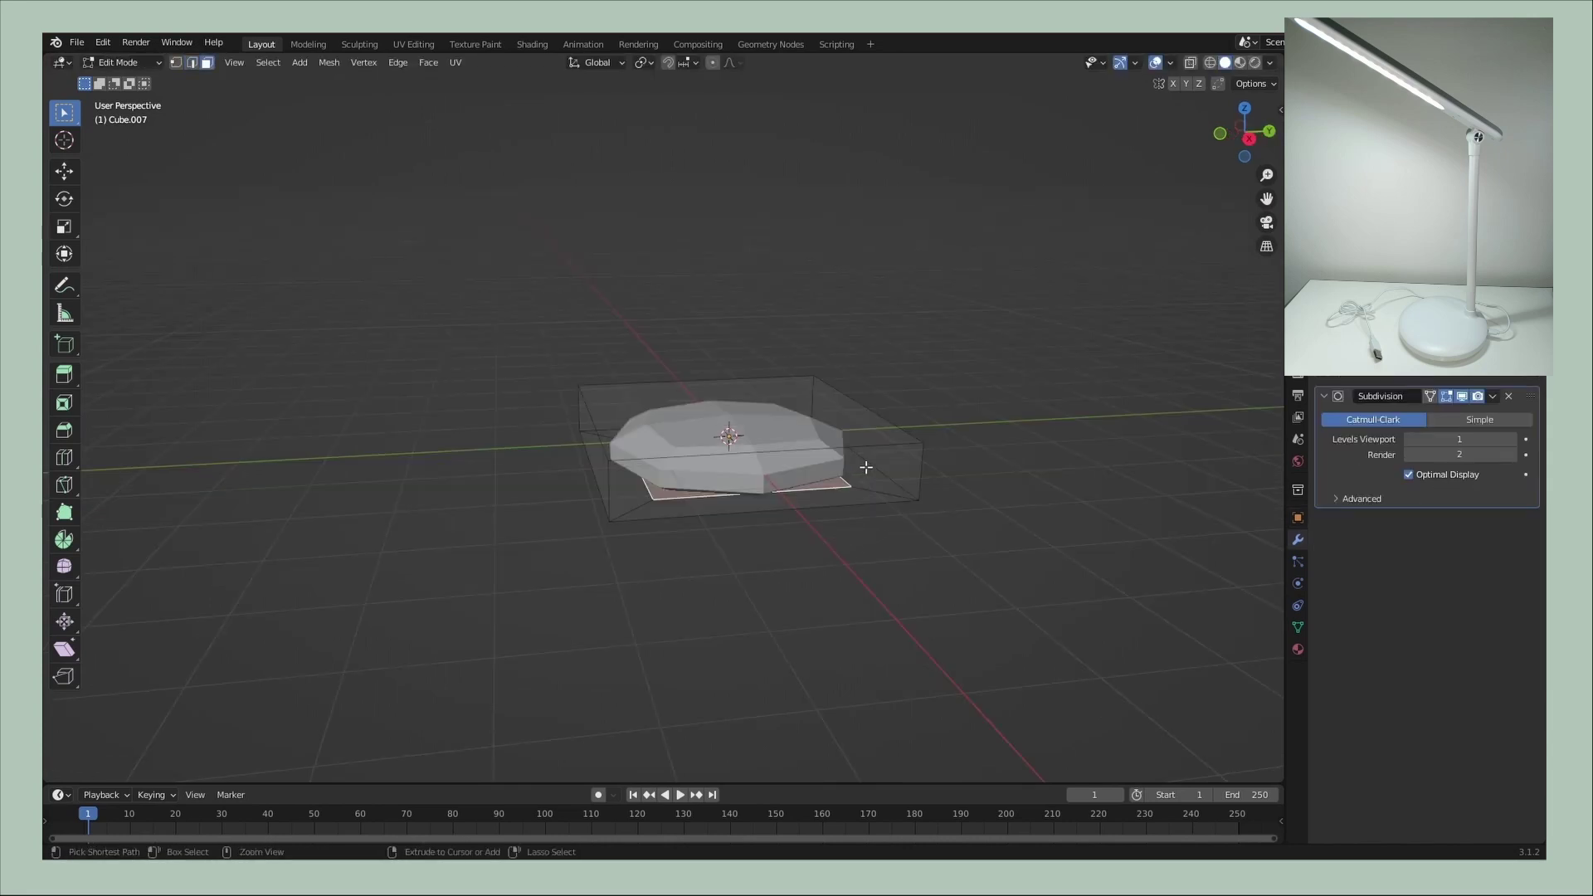
# - Add a horizontal edge loop around the disc and lower its top face 0.1713 along Z
pyautogui.keyDown('ctrl'); pyautogui.scroll(2, 1503, 428); pyautogui.keyUp('ctrl')
pyautogui.moveTo(846, 526)
pyautogui.mouseDown(button='middle')
pyautogui.moveTo(761, 549)
pyautogui.moveTo(850, 531)
pyautogui.mouseUp(button='middle')
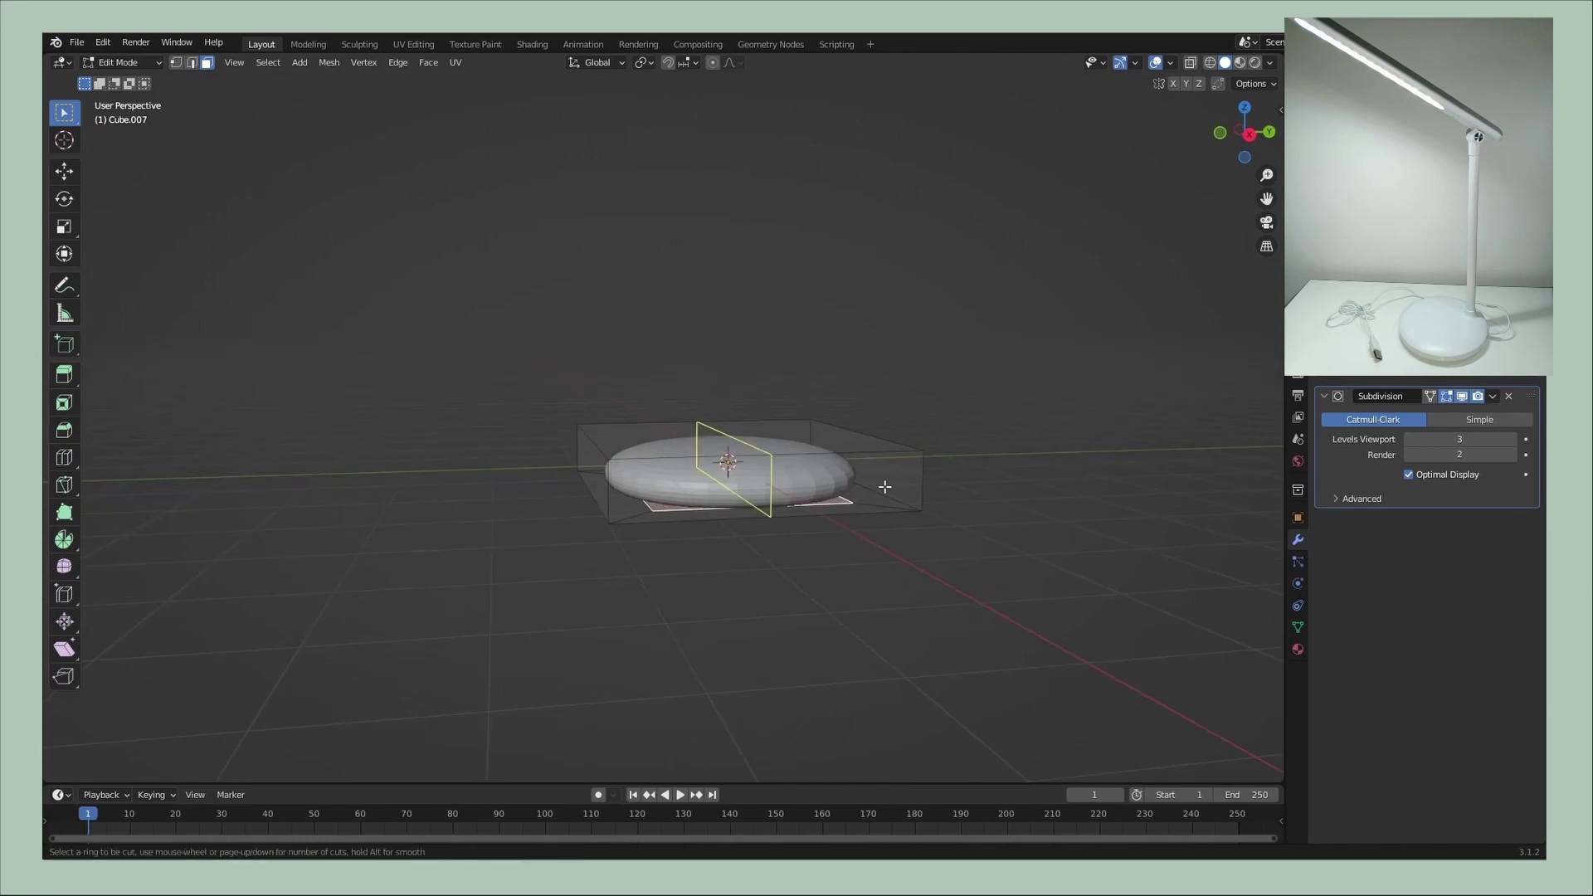
pyautogui.click(917, 493)
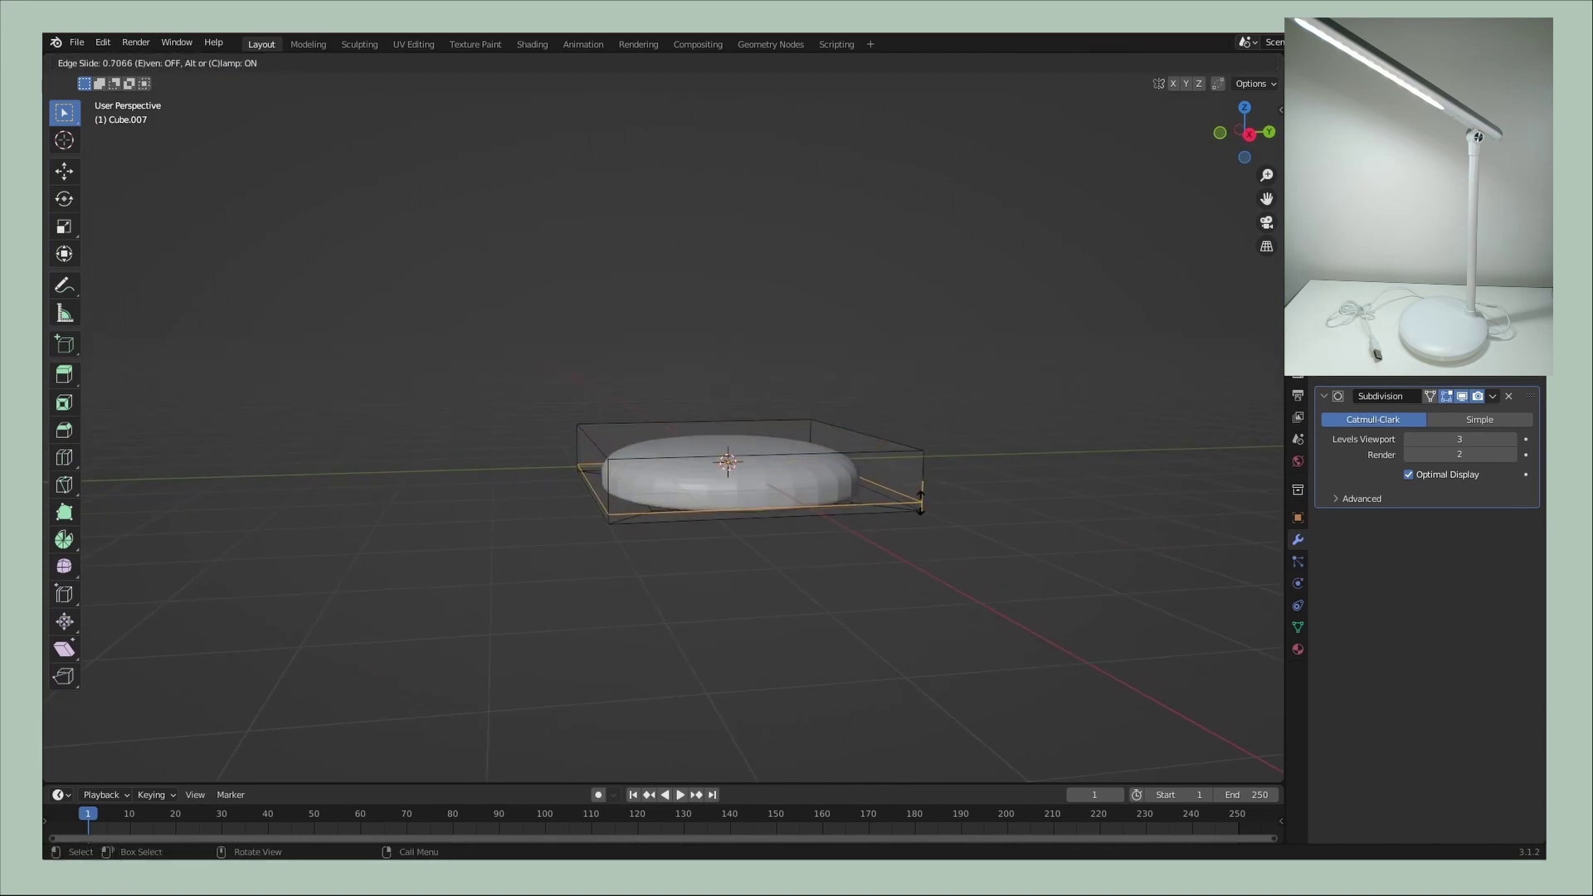
pyautogui.moveTo(919, 503); pyautogui.dragTo(864, 466, button='middle')
pyautogui.press('3')
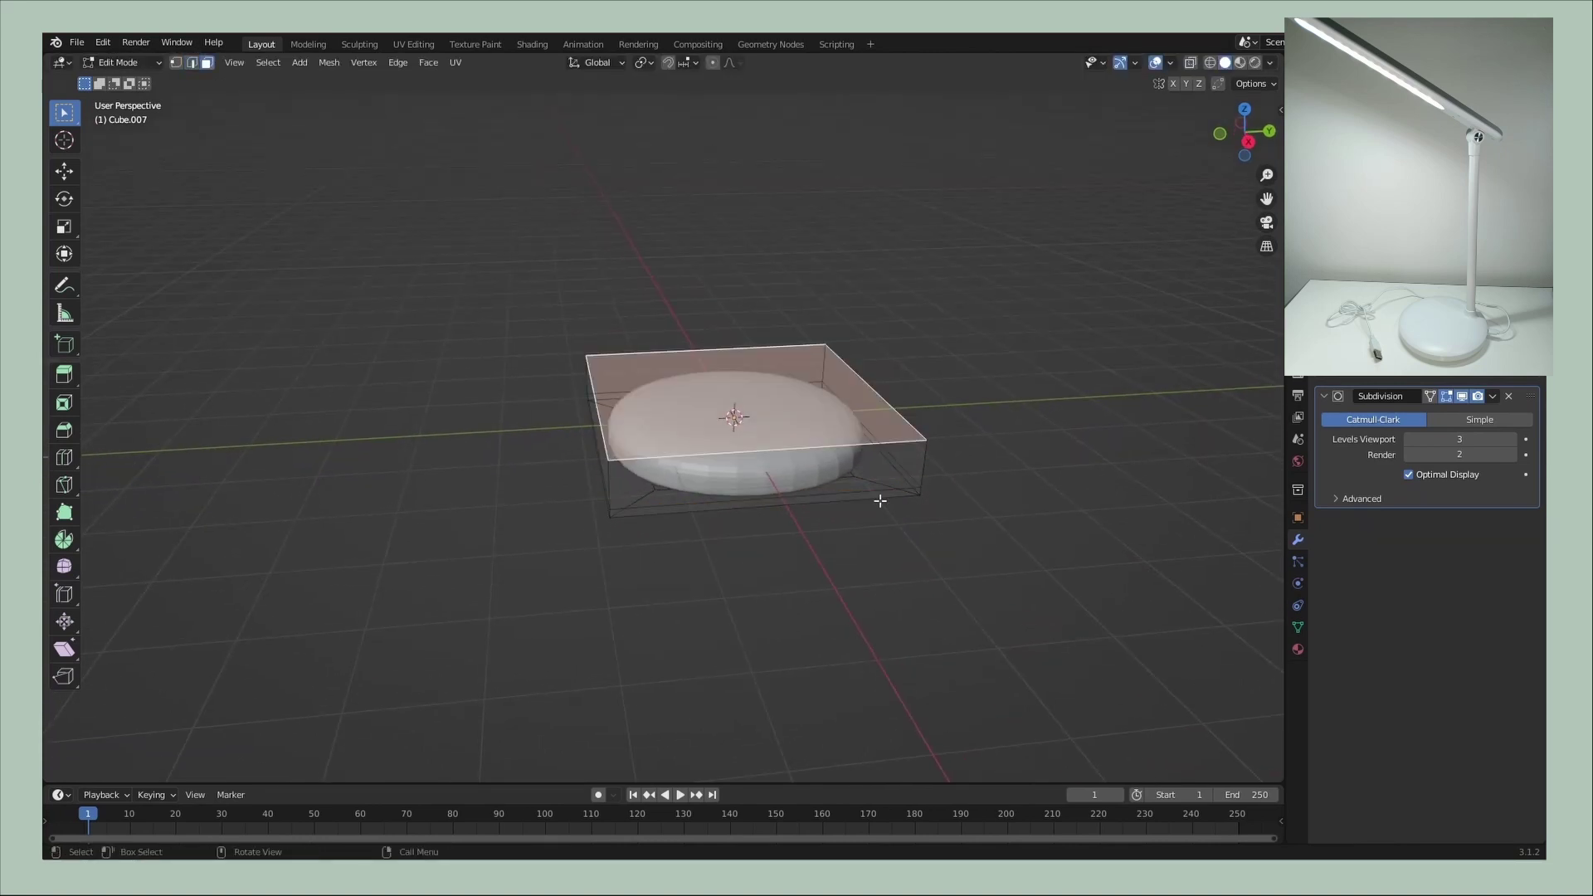
pyautogui.press('g')
pyautogui.press('z')
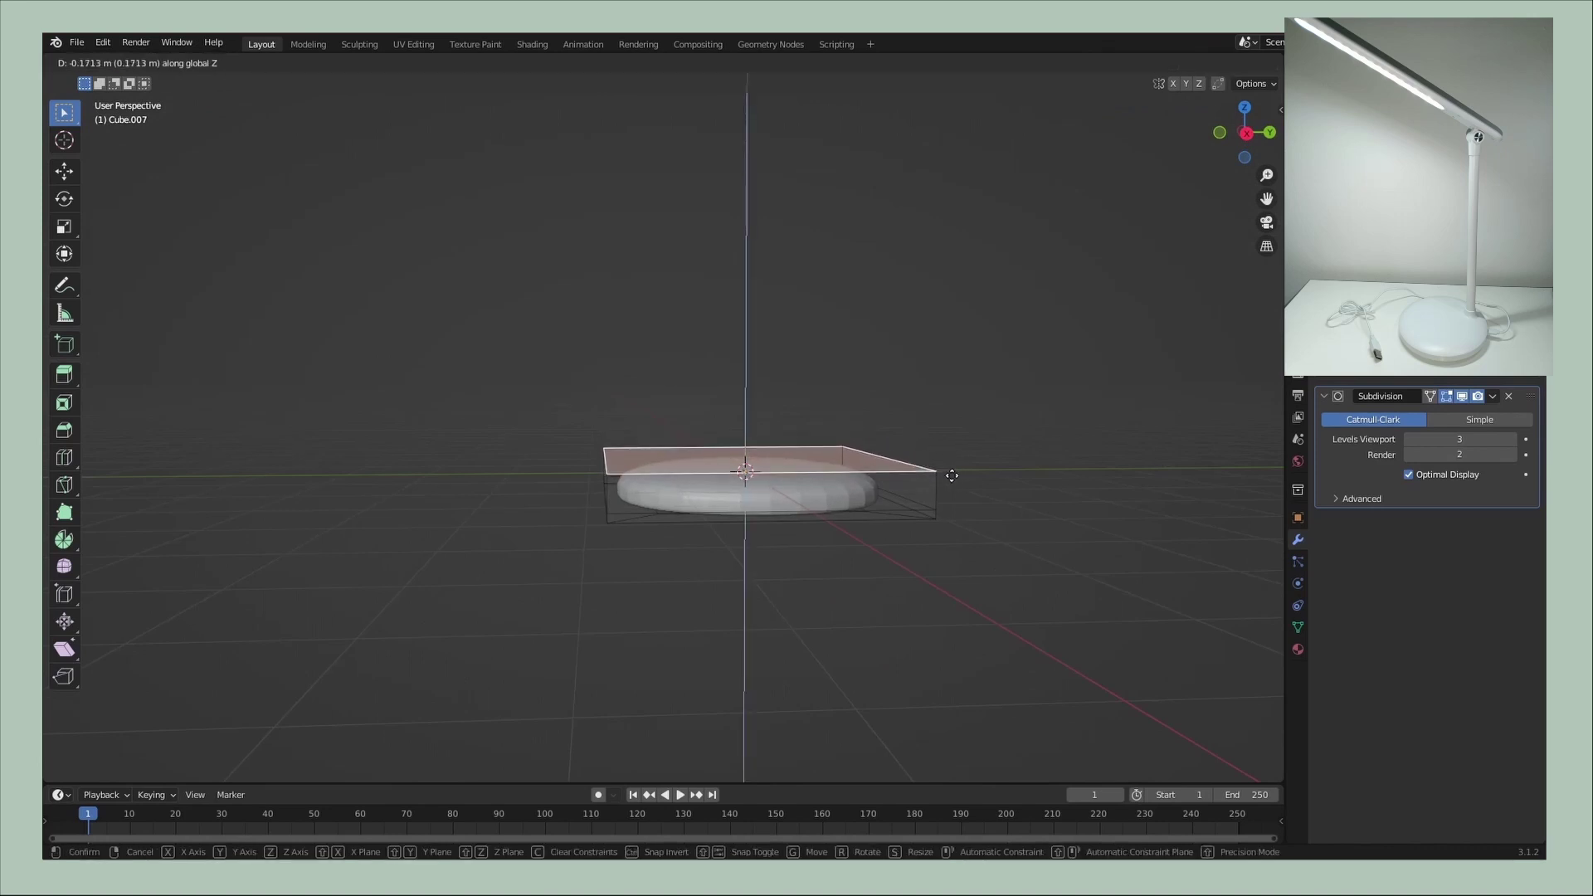
pyautogui.click(952, 476)
# - Set the Subdivision modifier's viewport level to 1 and apply it to the base mesh
pyautogui.moveTo(952, 476); pyautogui.dragTo(790, 480, button='middle')
pyautogui.moveTo(1461, 439); pyautogui.dragTo(1412, 441)
pyautogui.moveTo(830, 498)
pyautogui.mouseDown(button='middle')
pyautogui.moveTo(751, 431)
pyautogui.moveTo(896, 549)
pyautogui.mouseUp(button='middle')
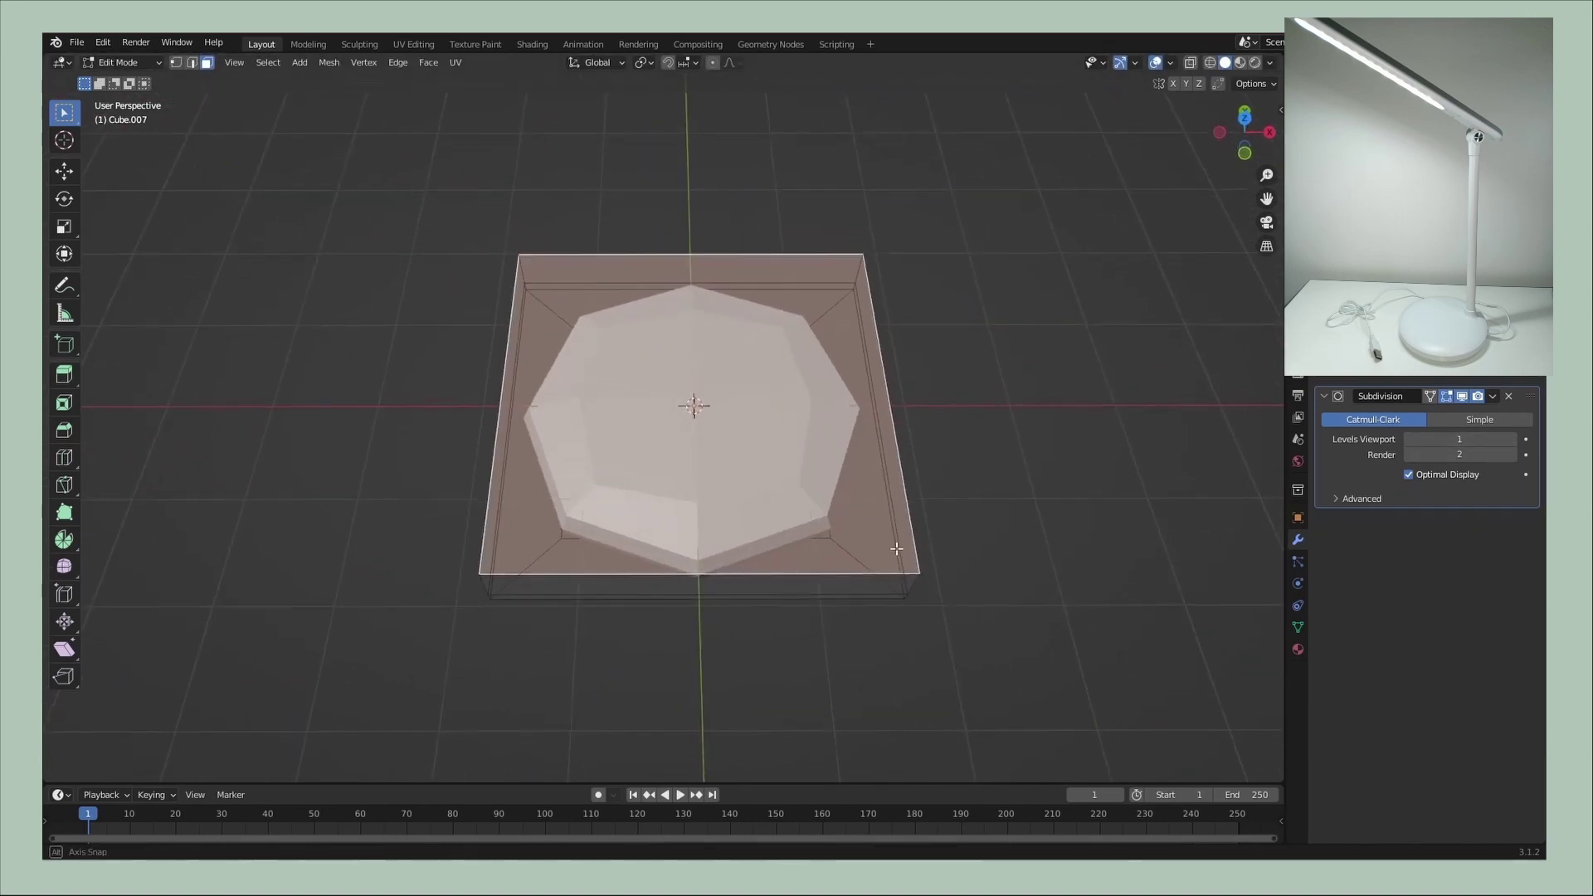
pyautogui.press('1')
pyautogui.scroll(2, 1046, 540)
pyautogui.hotkey('alt', 'a')
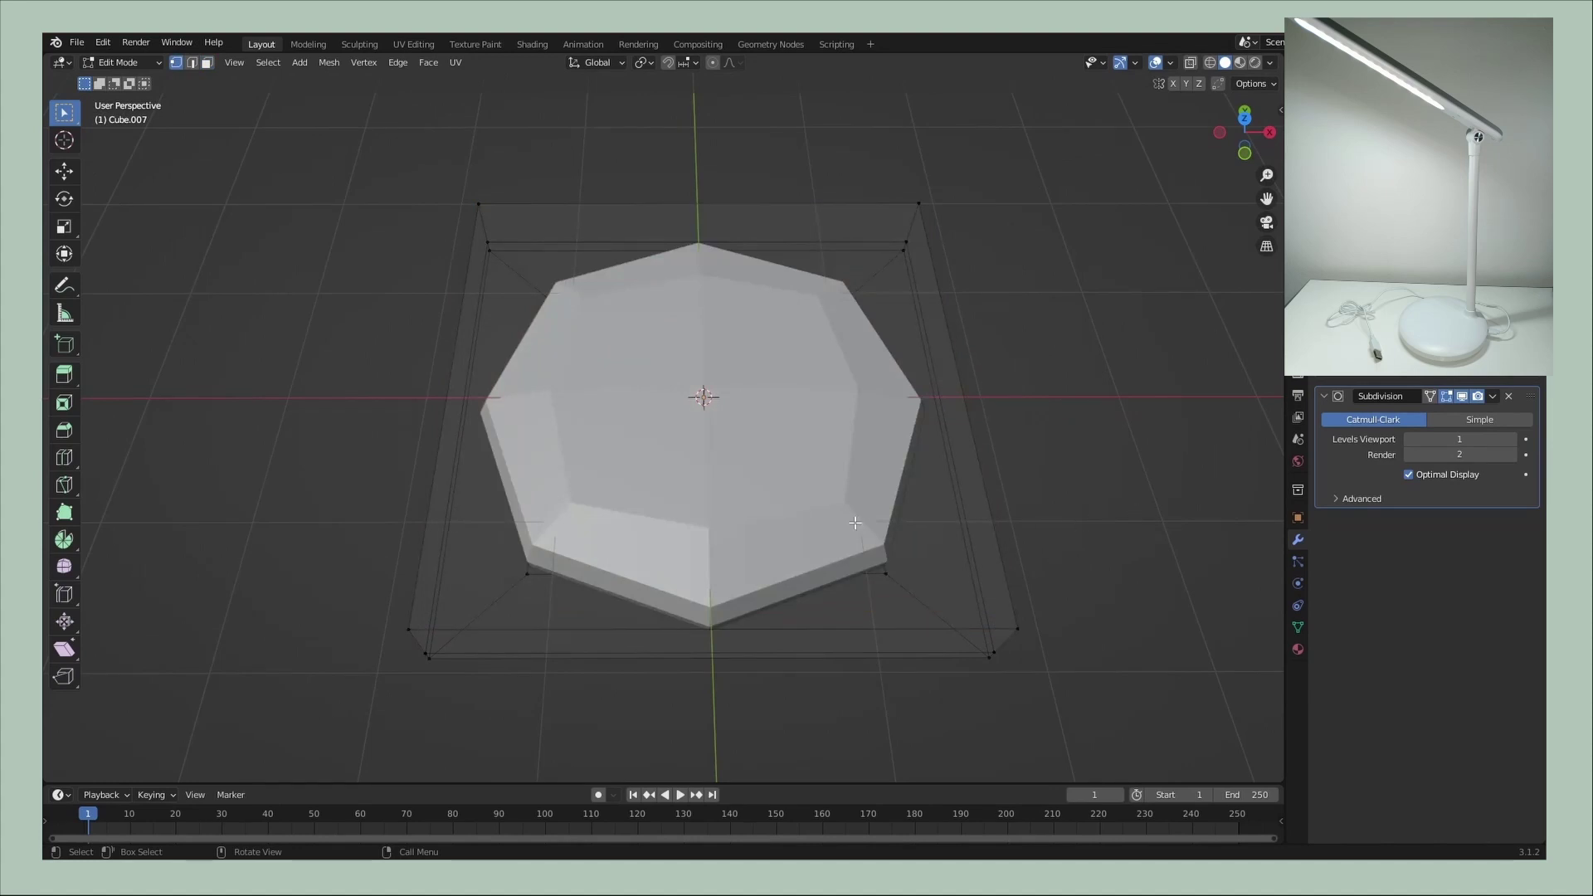
pyautogui.press('Tab')
pyautogui.click(1474, 413)
pyautogui.press('Tab')
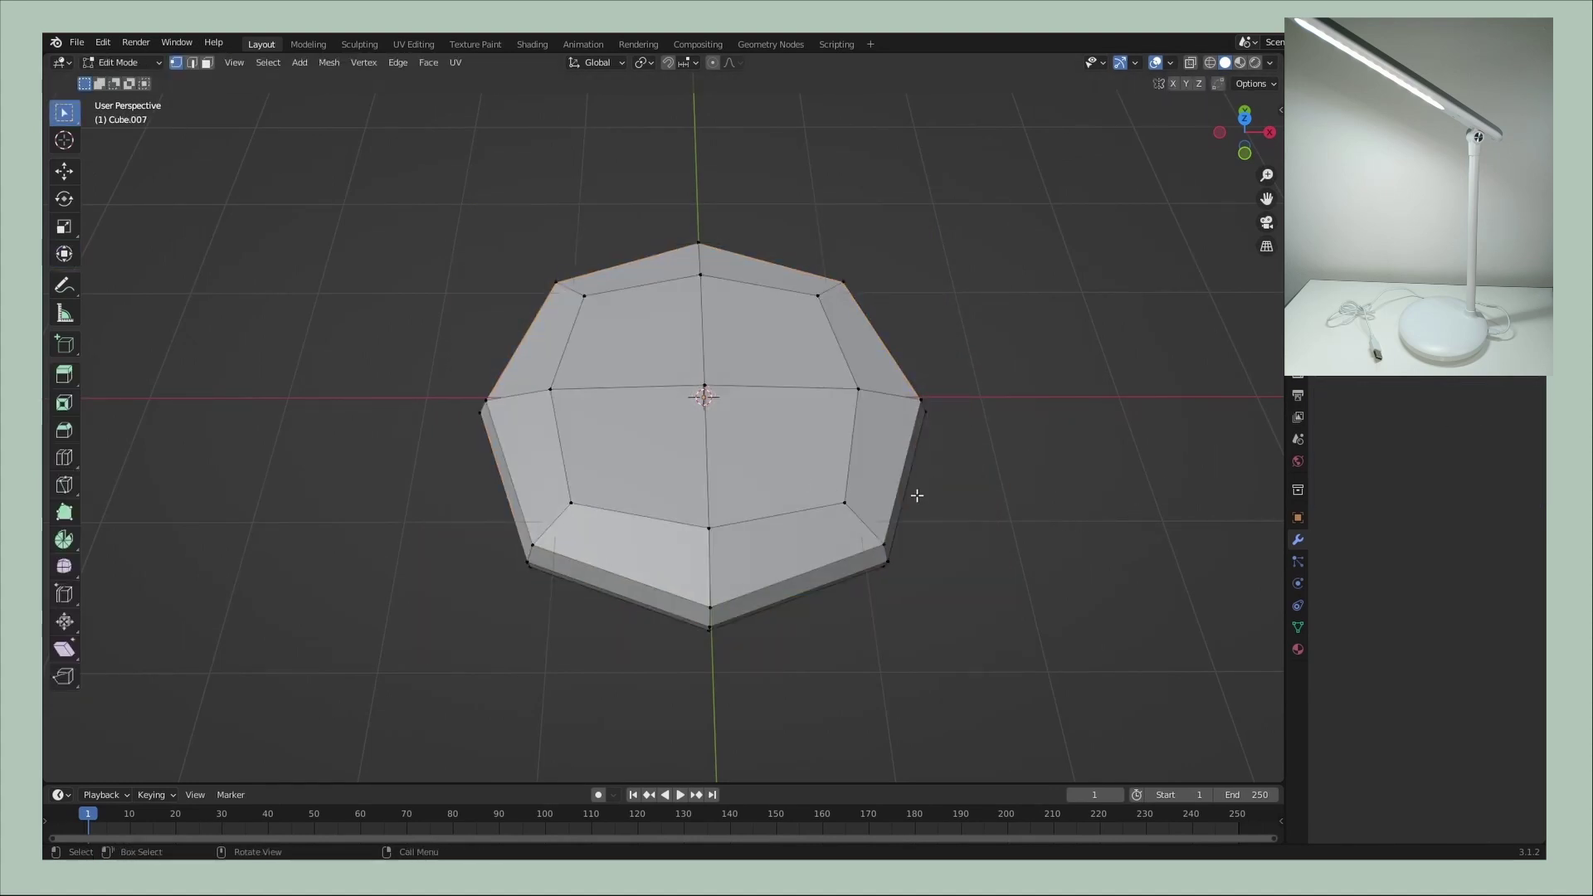
# - Inset a small face near the disc's edge and push it inward along Z into a dimple
pyautogui.click(64, 486)
pyautogui.moveTo(647, 507); pyautogui.dragTo(725, 521, button='middle')
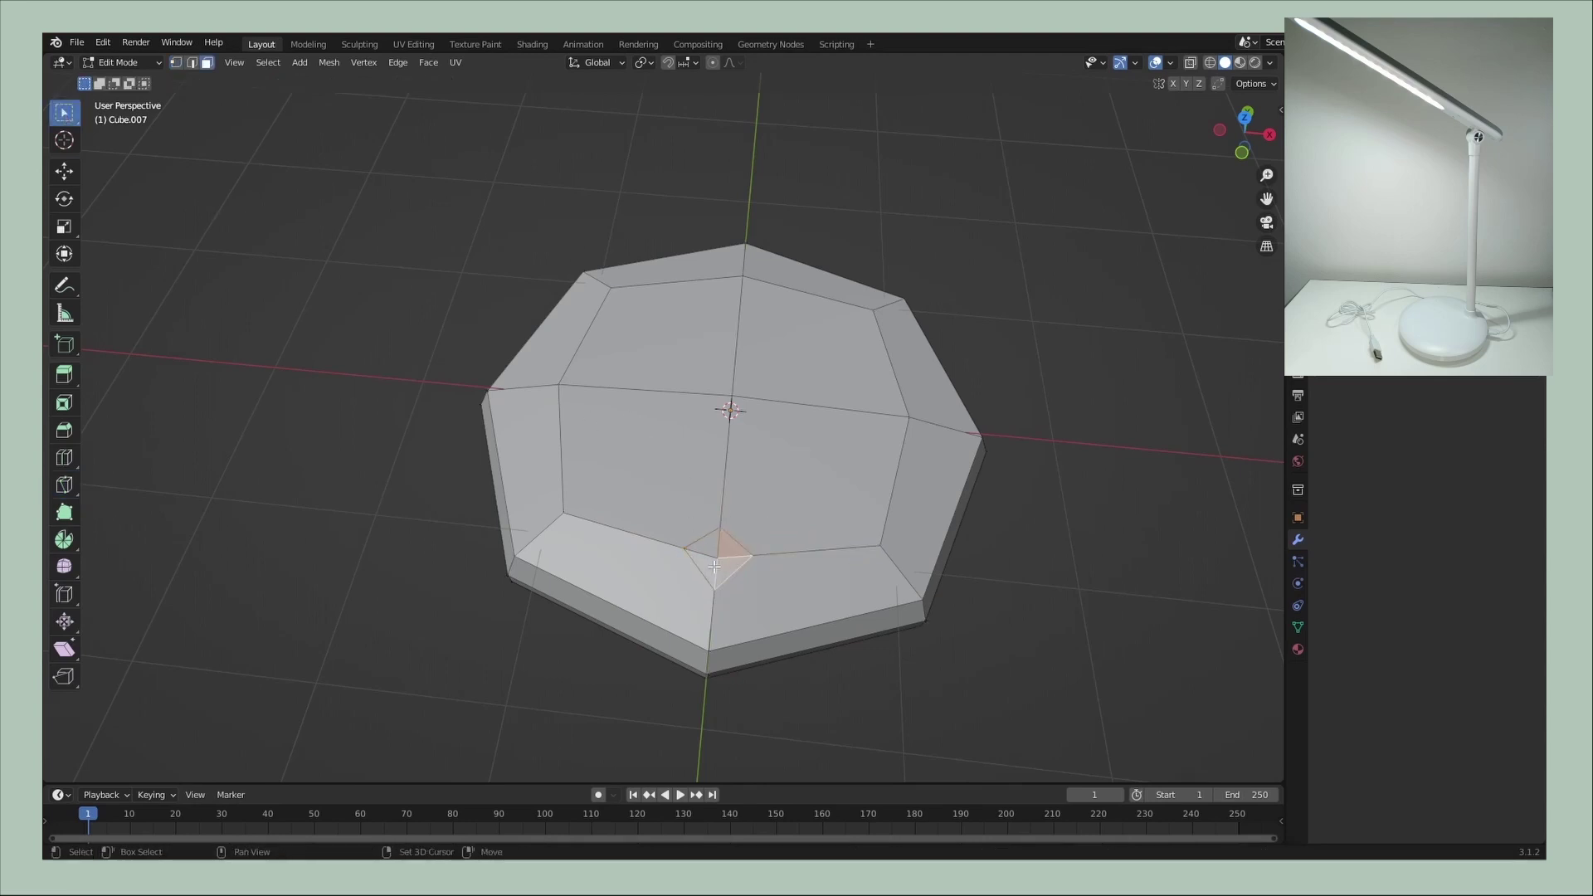
pyautogui.moveTo(816, 550); pyautogui.dragTo(1073, 547, button='middle')
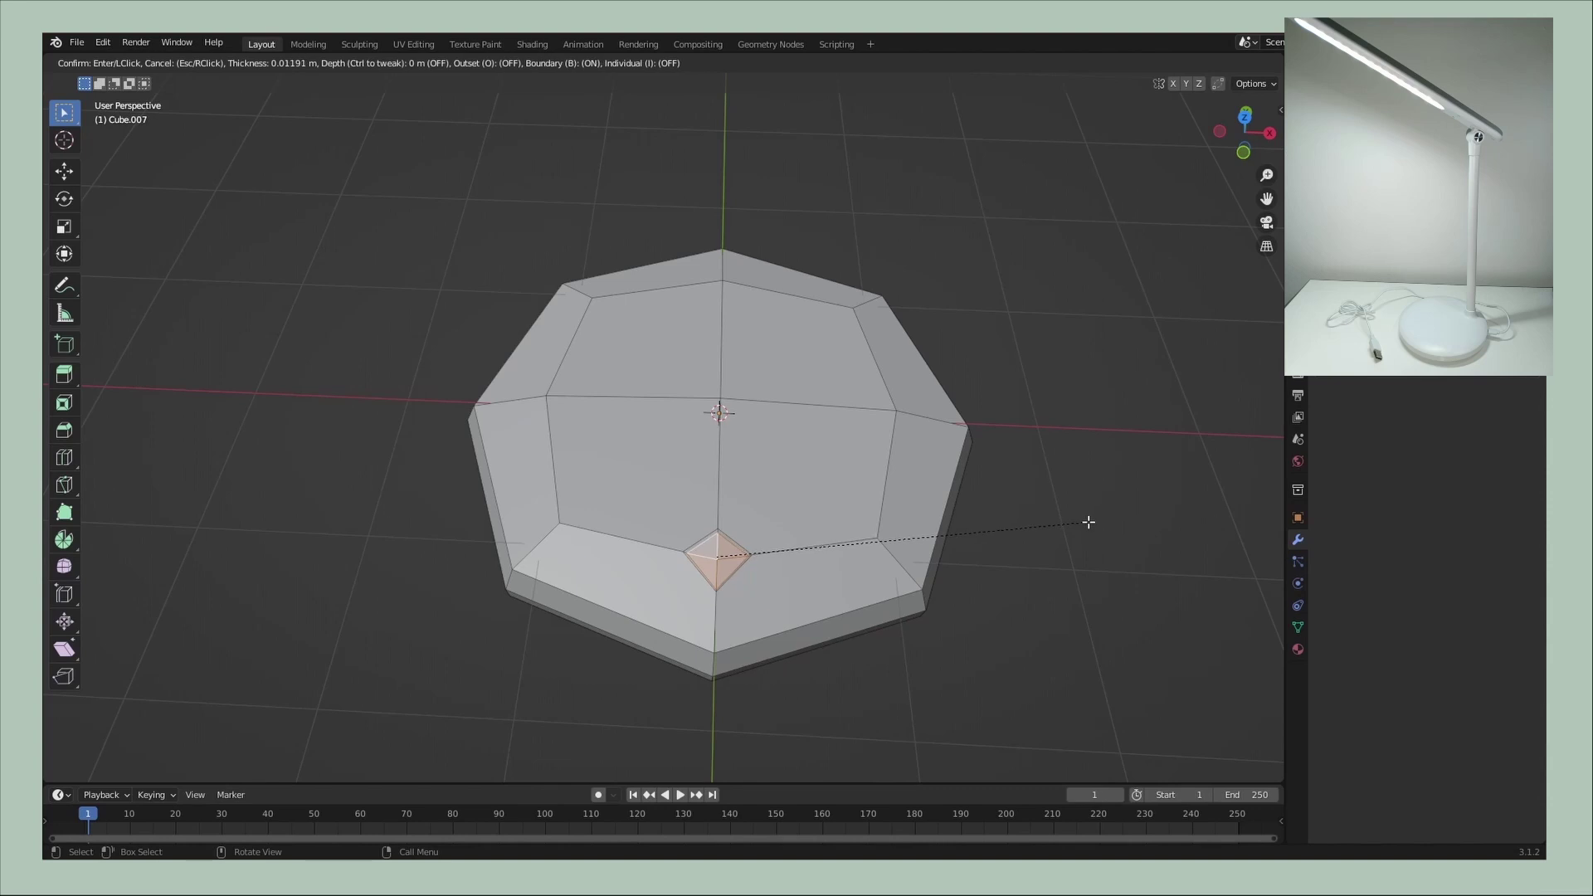
pyautogui.click(1089, 522)
pyautogui.moveTo(1089, 522); pyautogui.dragTo(852, 496, button='middle')
pyautogui.press('g')
pyautogui.press('z')
pyautogui.press('z')
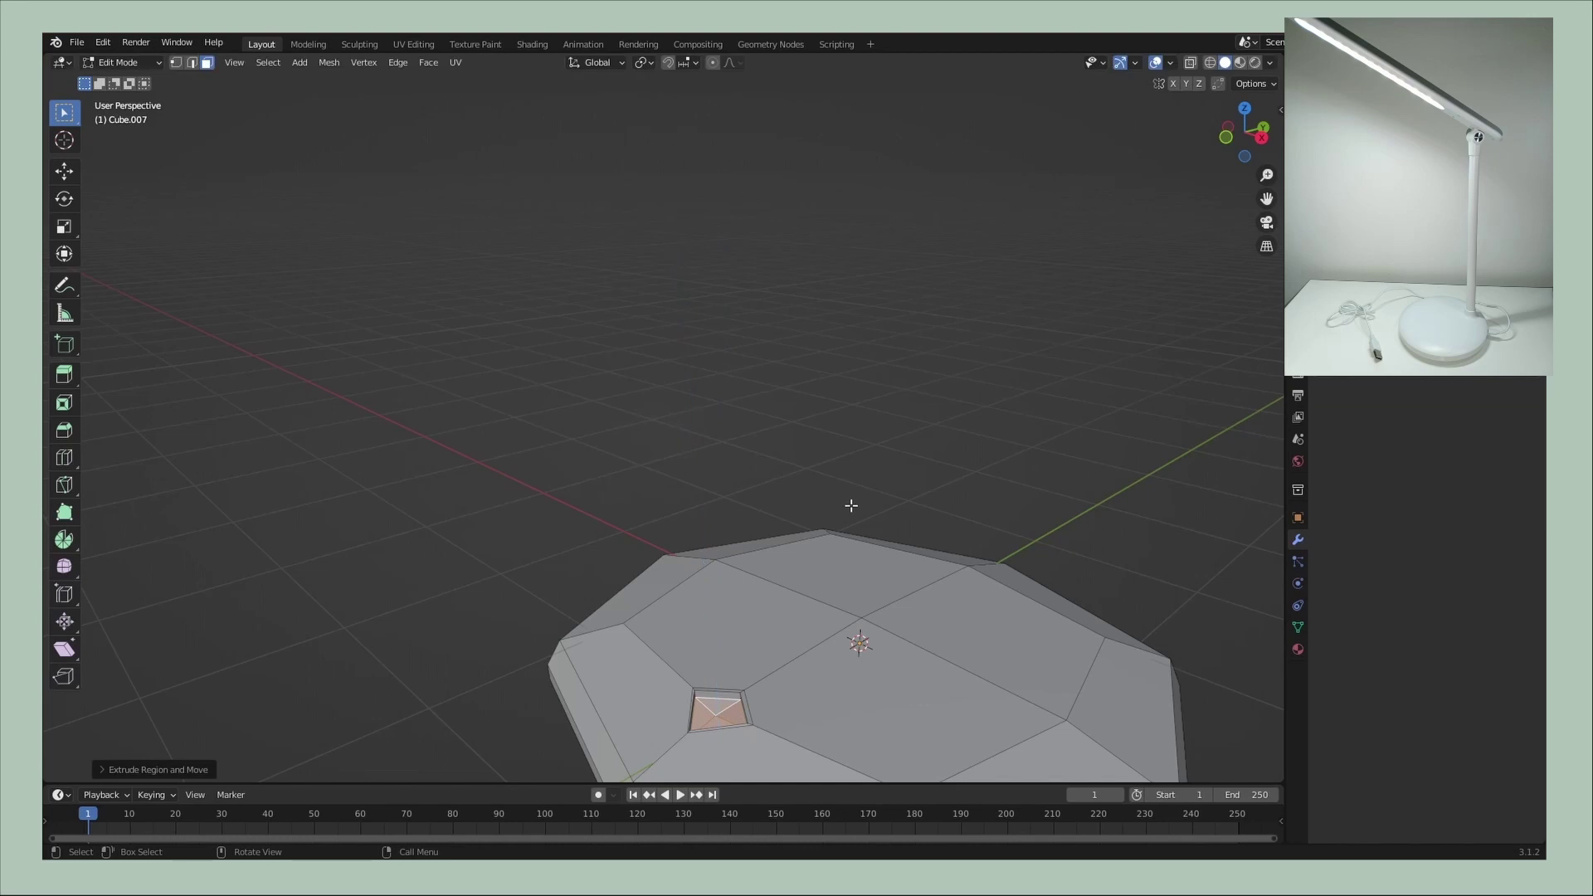
pyautogui.moveTo(851, 505); pyautogui.dragTo(1037, 465, button='middle')
# - Add a Subdivision modifier to the disc with viewport level 3
pyautogui.press('Tab')
pyautogui.click(1378, 395)
pyautogui.click(1222, 609)
pyautogui.click(1514, 439)
pyautogui.moveTo(901, 621)
pyautogui.mouseDown(button='middle')
pyautogui.moveTo(818, 541)
pyautogui.moveTo(724, 510)
pyautogui.moveTo(890, 570)
pyautogui.moveTo(1049, 549)
pyautogui.mouseUp(button='middle')
pyautogui.hotkey('shift', 'a')
# - Add a smaller cube toward the right of the disc and subdivide it at level 1
pyautogui.click(1162, 214)
pyautogui.press('s')
pyautogui.click(727, 584)
pyautogui.press('g')
pyautogui.click(903, 622)
pyautogui.moveTo(903, 623)
pyautogui.mouseDown(button='middle')
pyautogui.moveTo(706, 644)
pyautogui.moveTo(847, 526)
pyautogui.mouseUp(button='middle')
pyautogui.hotkey('ctrl', '1')
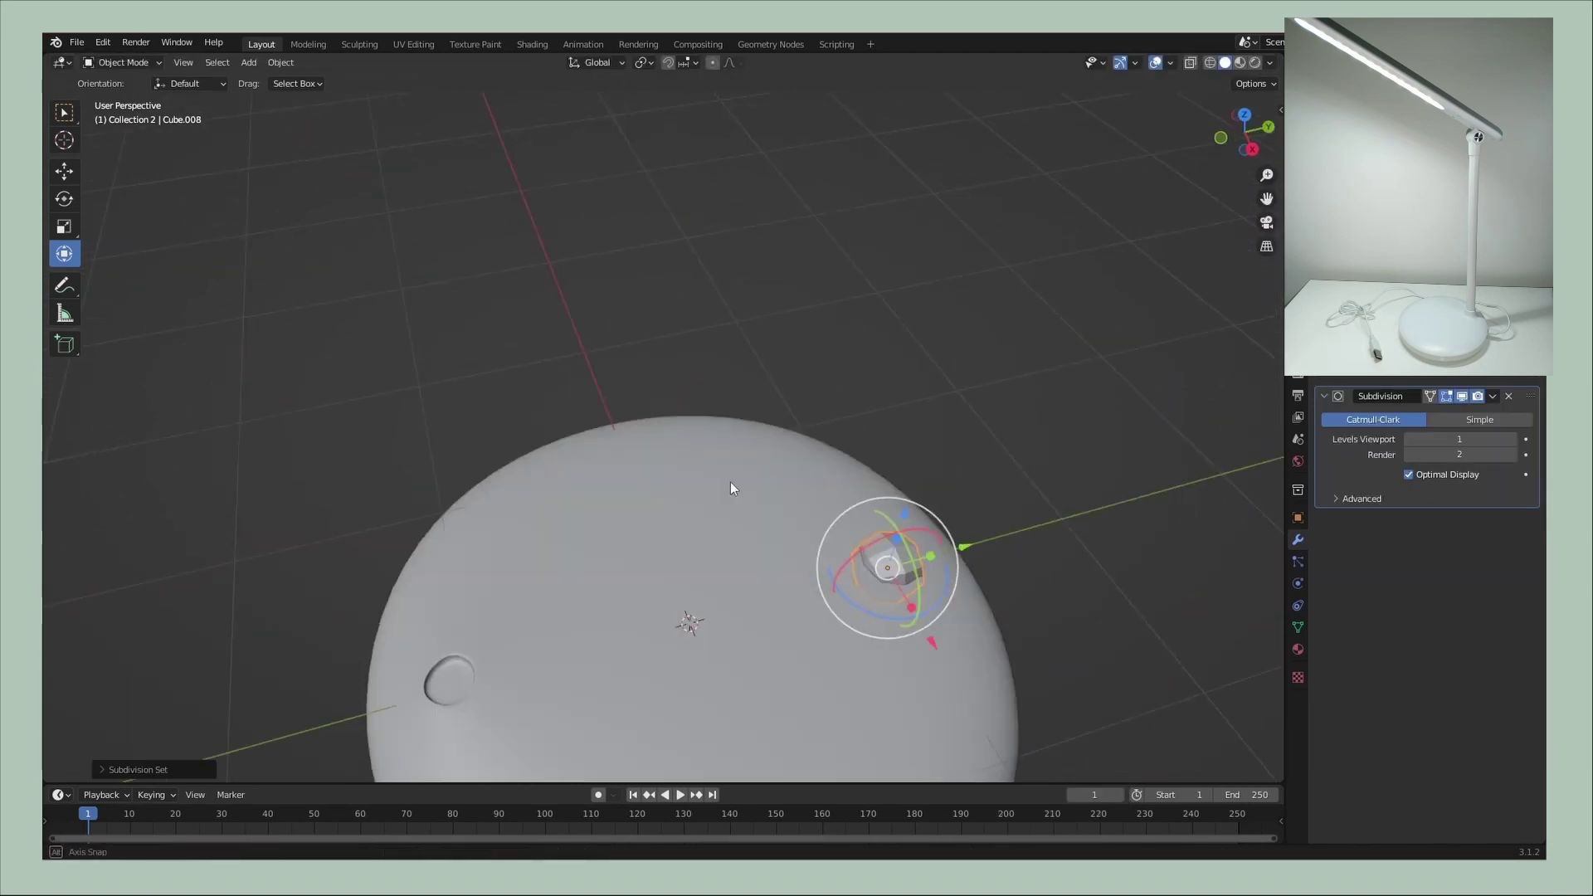
pyautogui.moveTo(730, 488); pyautogui.dragTo(732, 391, button='middle')
# - Slide an edge loop and resize selected parts of the new cube's mesh
pyautogui.press('Tab')
pyautogui.press('g')
pyautogui.press('g')
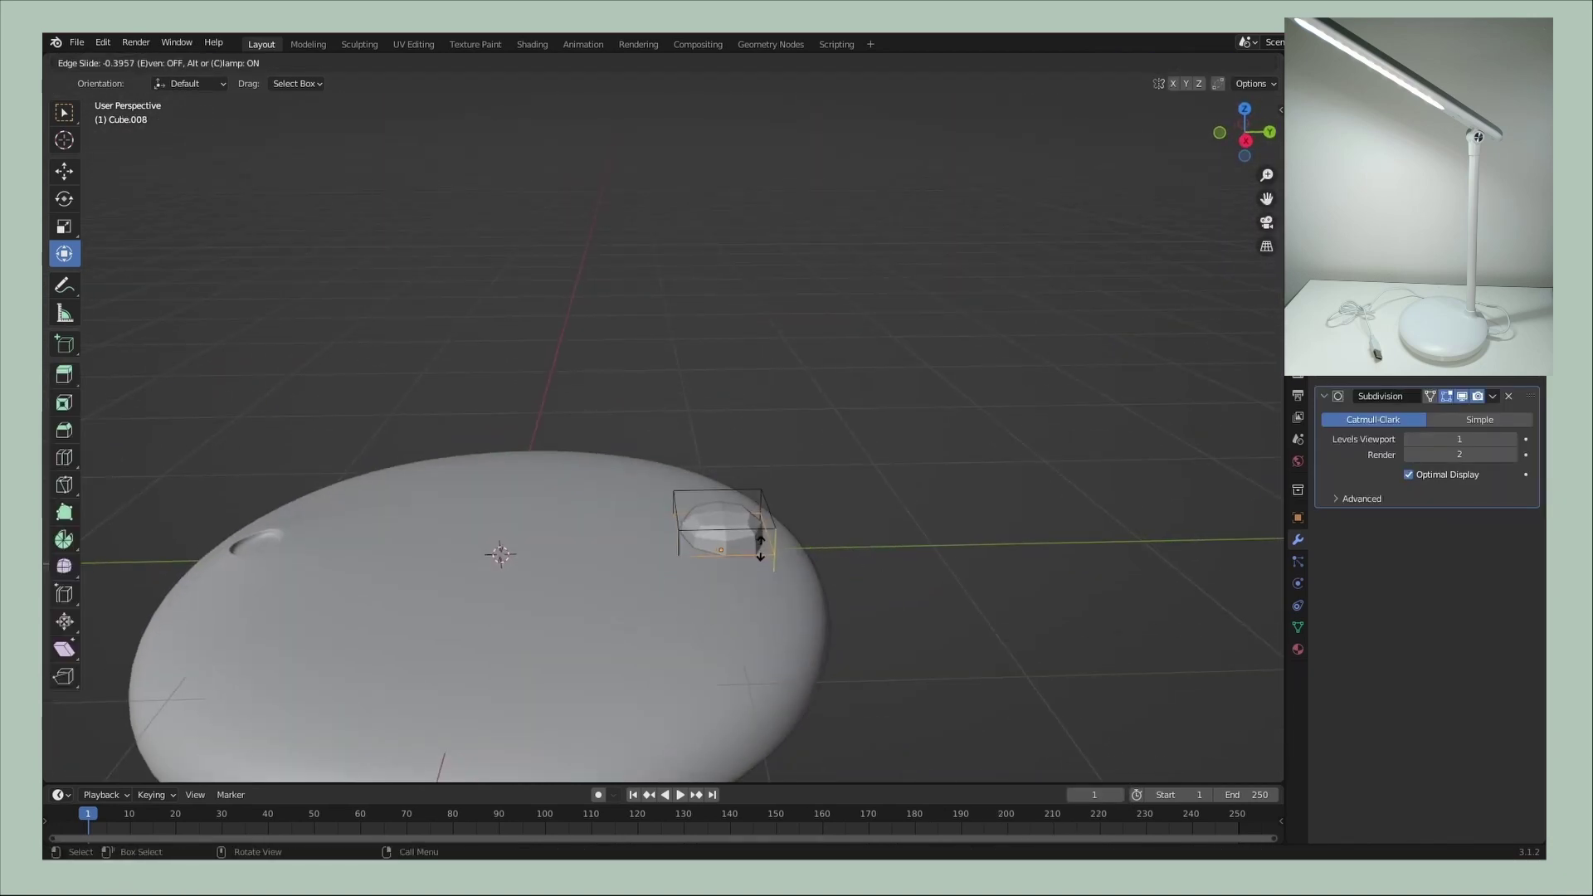
pyautogui.click(760, 548)
pyautogui.press('s')
pyautogui.click(1092, 540)
pyautogui.moveTo(1092, 540)
pyautogui.mouseDown(button='middle')
pyautogui.moveTo(924, 610)
pyautogui.moveTo(776, 580)
pyautogui.moveTo(872, 614)
pyautogui.moveTo(814, 595)
pyautogui.mouseUp(button='middle')
pyautogui.press('s')
pyautogui.click(987, 660)
pyautogui.press('Tab')
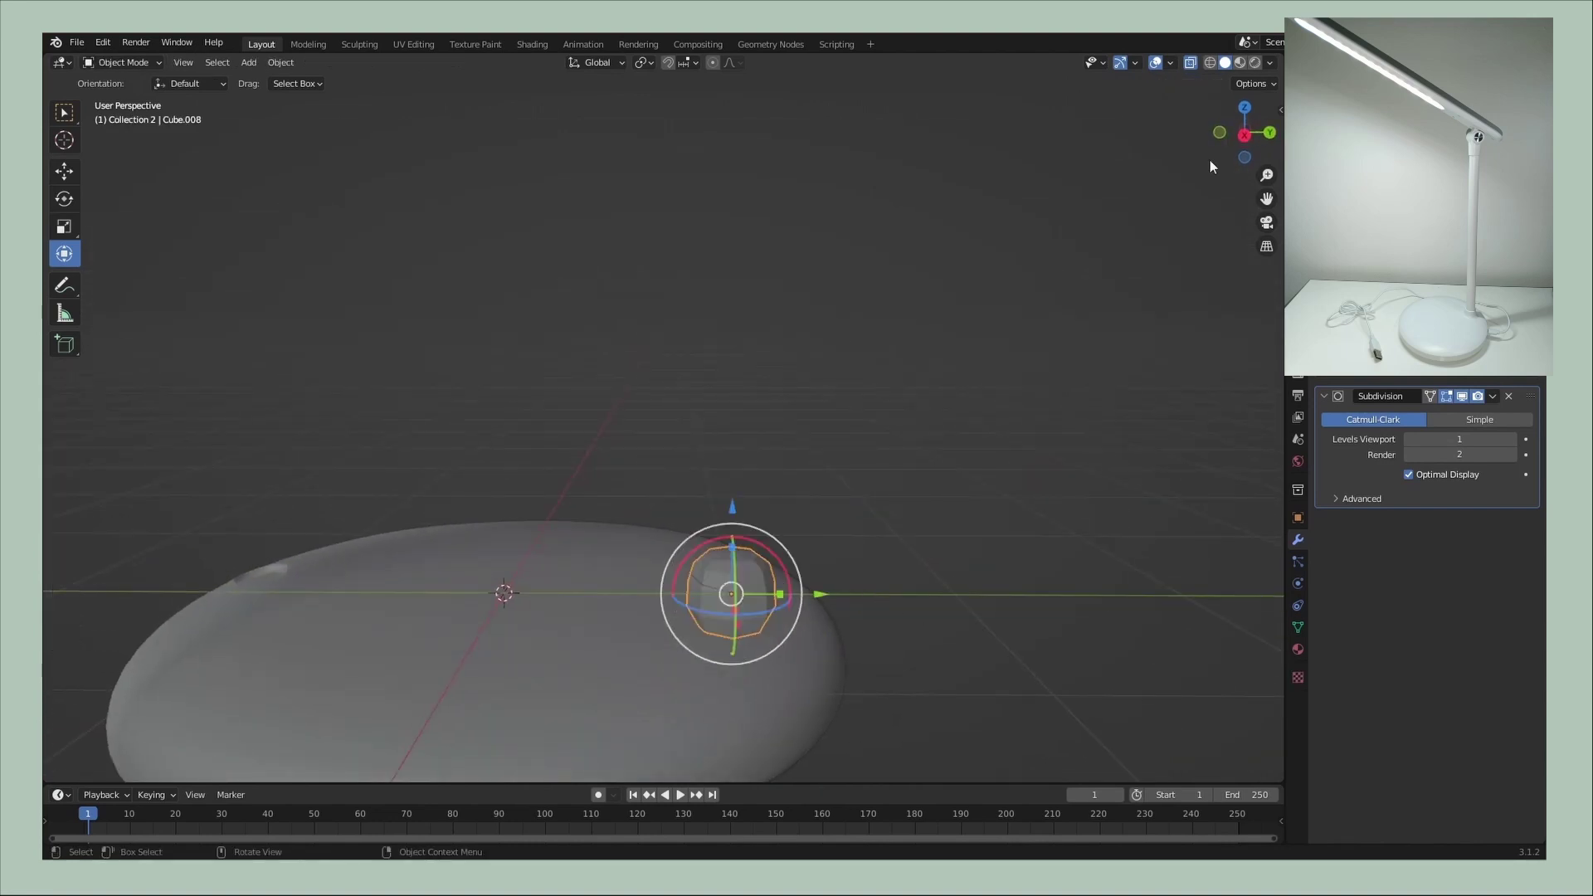
# - Resize the whole cube and raise its viewport subdivision to level 3
pyautogui.press('s')
pyautogui.click(732, 513)
pyautogui.hotkey('ctrl', '3')
pyautogui.moveTo(731, 513)
pyautogui.mouseDown(button='middle')
pyautogui.moveTo(848, 576)
pyautogui.moveTo(944, 581)
pyautogui.moveTo(790, 553)
pyautogui.moveTo(880, 560)
pyautogui.mouseUp(button='middle')
pyautogui.scroll(2, 951, 586)
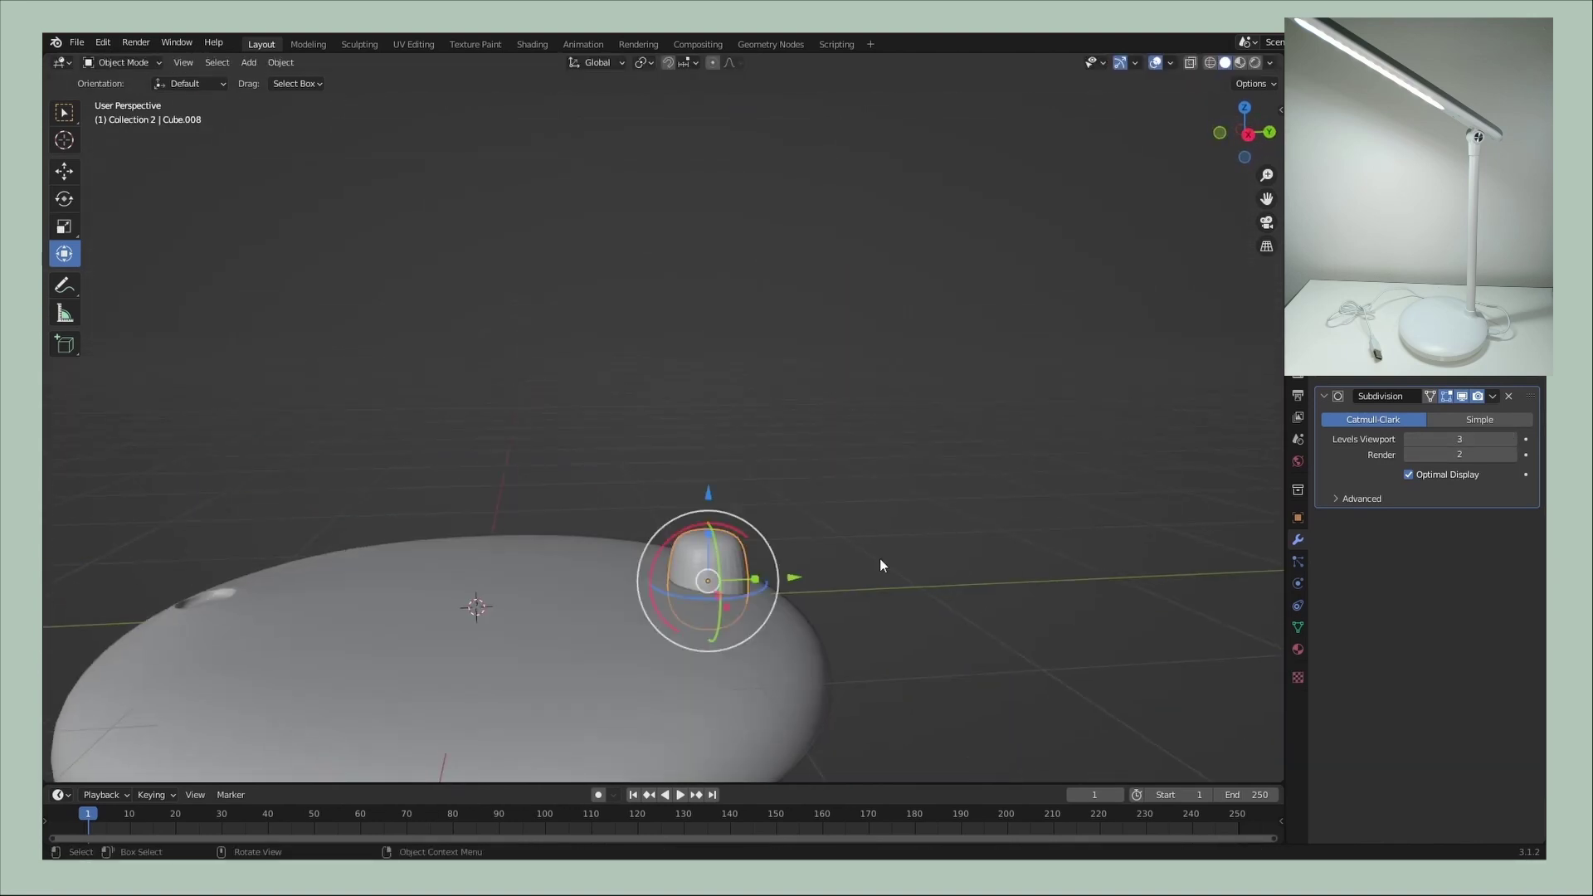
# - In right side orthographic view, reposition the cube's bottom face with two moves
pyautogui.press('Tab')
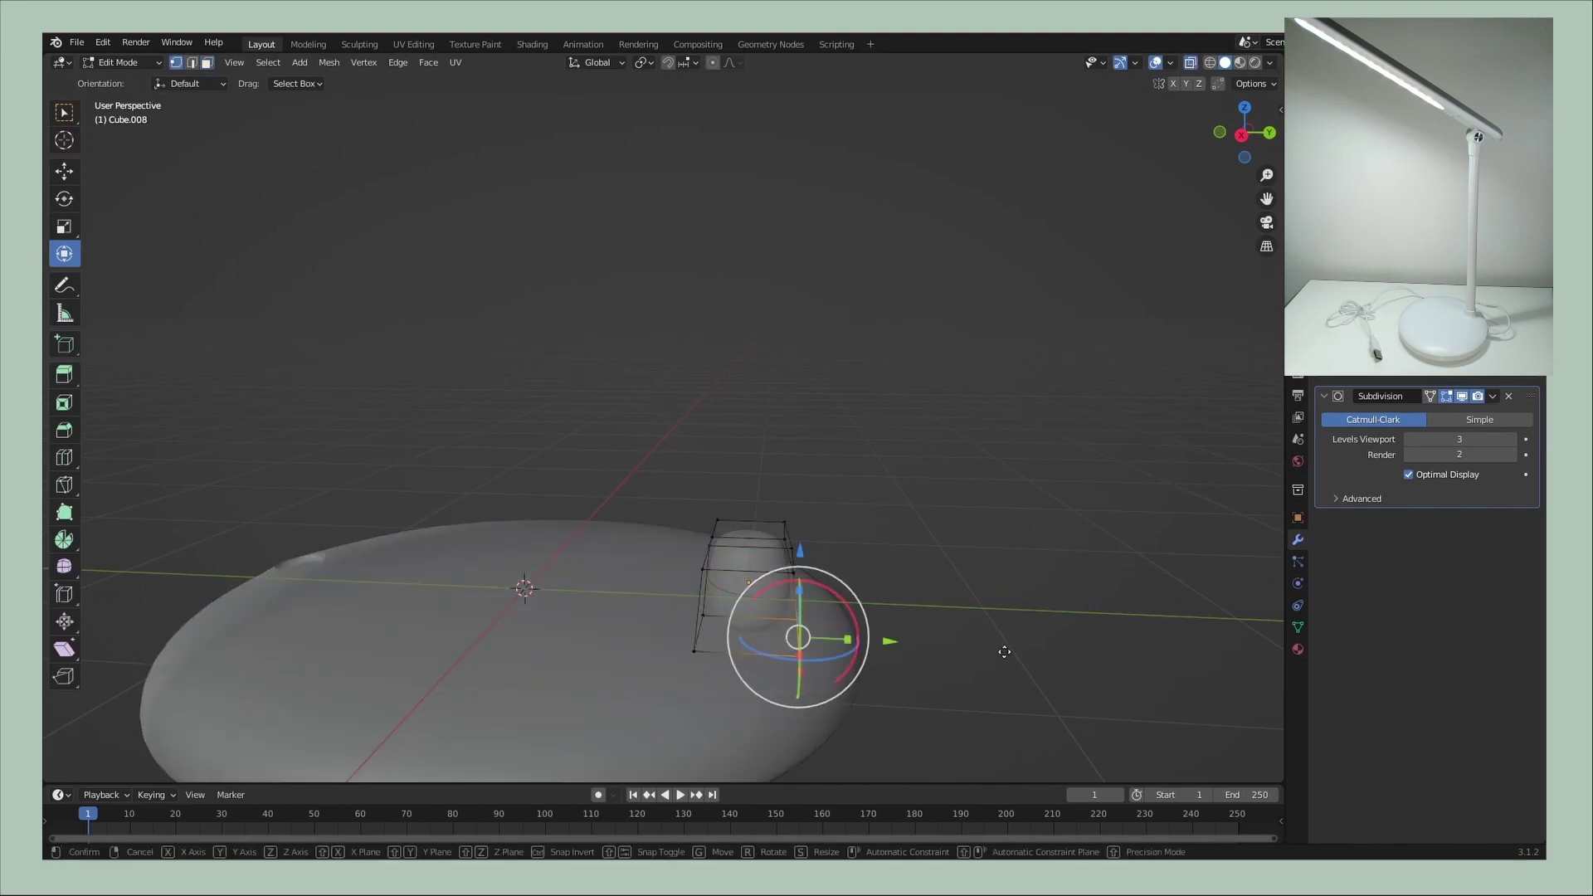
pyautogui.press('KP_3')
pyautogui.press('g')
pyautogui.click(937, 702)
pyautogui.press('g')
pyautogui.click(794, 697)
# - Extrude the cube's top loop upward, taper it into a cone and inset its top
pyautogui.keyDown('alt'); pyautogui.click(771, 576); pyautogui.keyUp('alt')
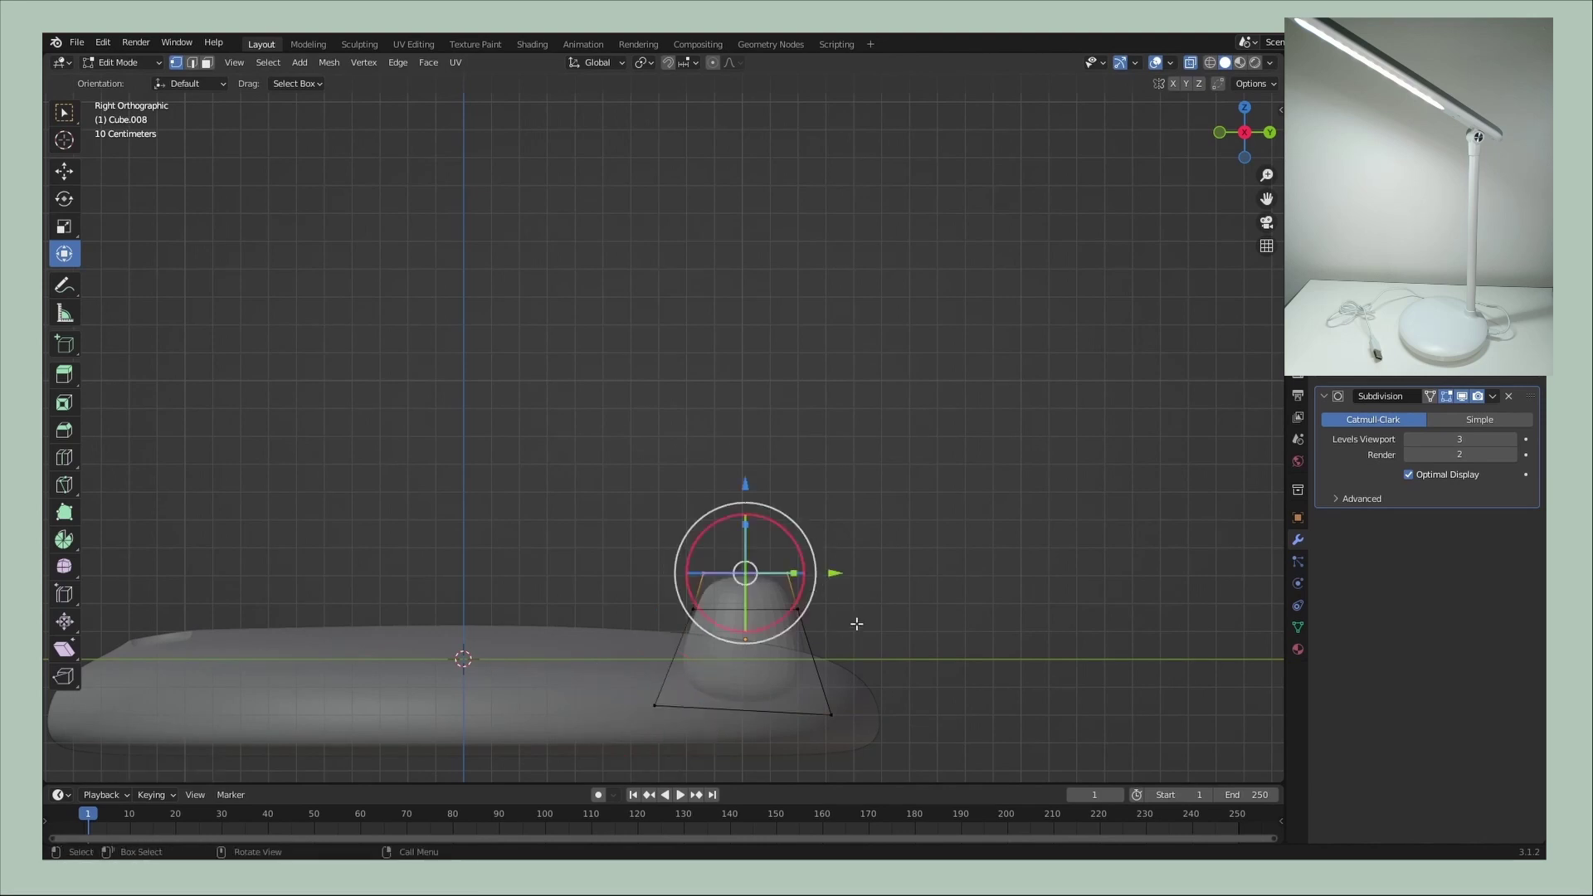
pyautogui.press('e')
pyautogui.click(939, 590)
pyautogui.press('s')
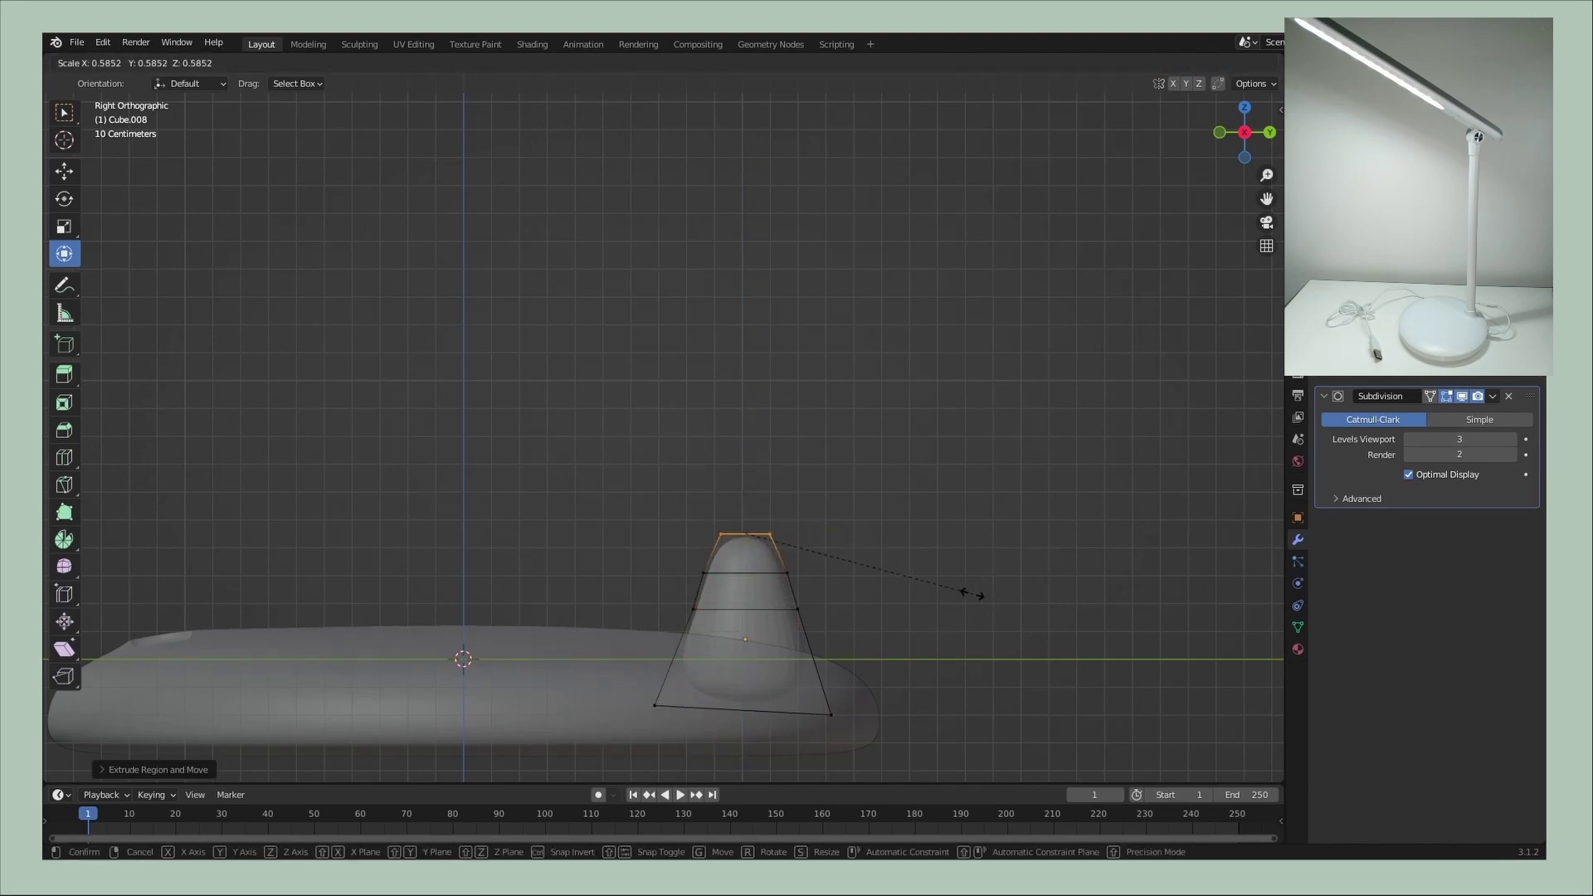
pyautogui.click(1027, 604)
pyautogui.moveTo(1027, 603)
pyautogui.mouseDown(button='middle')
pyautogui.moveTo(941, 594)
pyautogui.moveTo(1212, 486)
pyautogui.mouseUp(button='middle')
pyautogui.press('i')
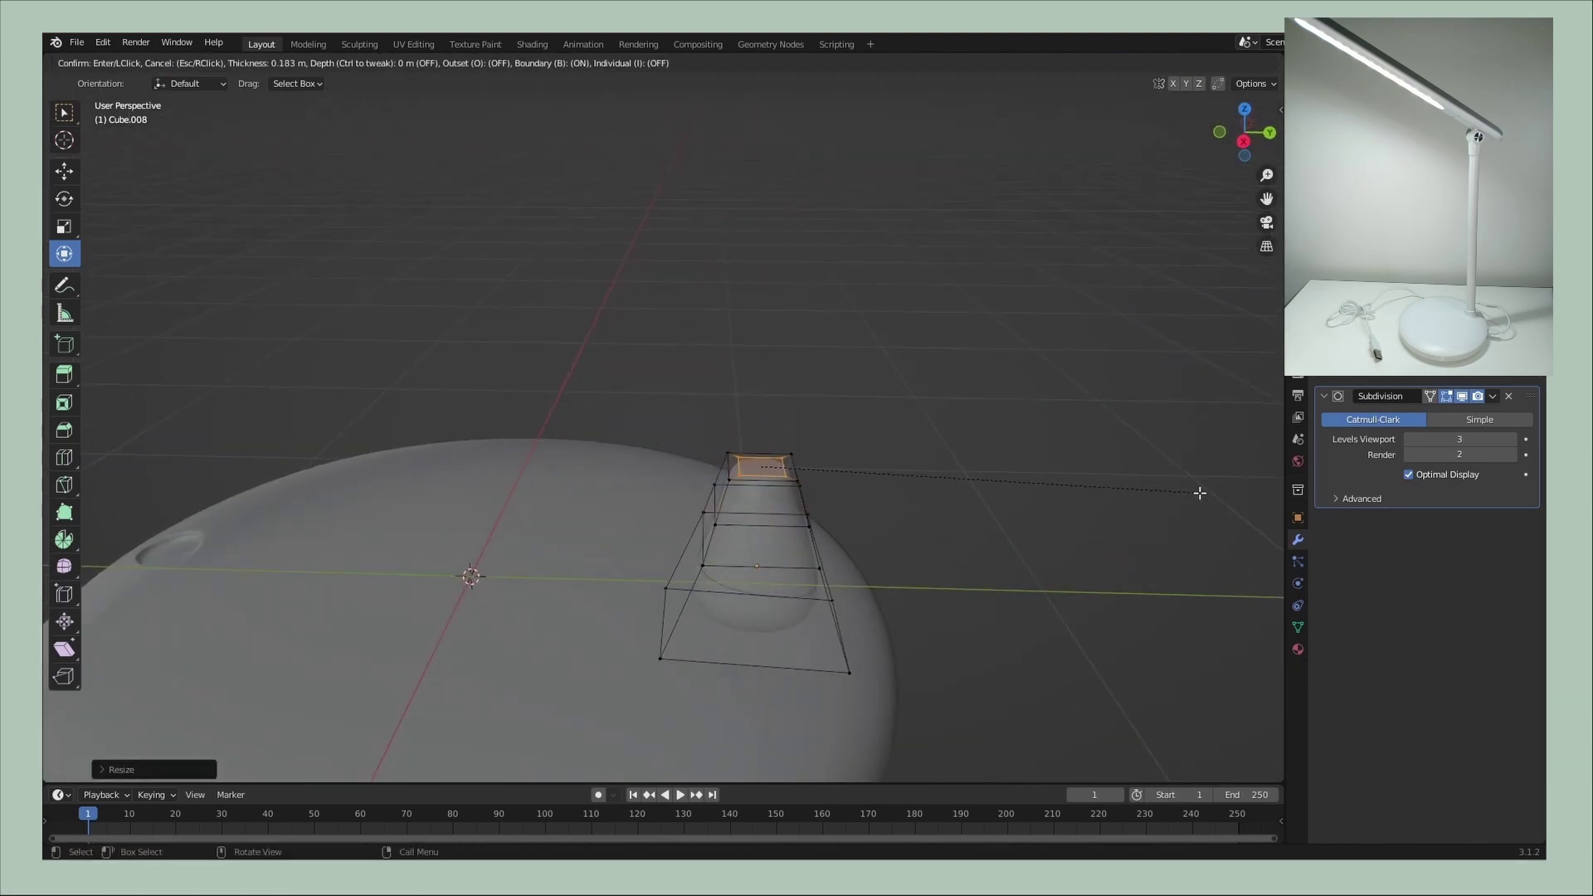
pyautogui.click(1200, 493)
# - Set the cone's subdivision to level 4, shade it smooth and stretch it taller along Z
pyautogui.press('Tab')
pyautogui.hotkey('ctrl', '4')
pyautogui.rightClick(780, 523)
pyautogui.click(780, 523)
pyautogui.moveTo(780, 523)
pyautogui.mouseDown(button='middle')
pyautogui.moveTo(745, 530)
pyautogui.moveTo(893, 575)
pyautogui.mouseUp(button='middle')
pyautogui.scroll(3, 856, 588)
pyautogui.press('s')
pyautogui.press('z')
pyautogui.click(992, 576)
pyautogui.scroll(-4, 737, 589)
pyautogui.moveTo(737, 589)
pyautogui.mouseDown(button='middle')
pyautogui.moveTo(770, 595)
pyautogui.moveTo(832, 543)
pyautogui.mouseUp(button='middle')
# - Add a small cube on top of the cone and subdivide it at level 1
pyautogui.hotkey('shift', 'a')
pyautogui.click(913, 564)
pyautogui.press('s')
pyautogui.click(747, 465)
pyautogui.press('g')
pyautogui.press('z')
pyautogui.click(707, 408)
pyautogui.hotkey('ctrl', '1')
pyautogui.scroll(3, 857, 517)
pyautogui.press('Tab')
pyautogui.scroll(3, 779, 520)
pyautogui.scroll(-4, 780, 521)
# - Try adding an edge loop across the cube, then cancel and undo it
pyautogui.hotkey('ctrl', 'r')
pyautogui.click(789, 591)
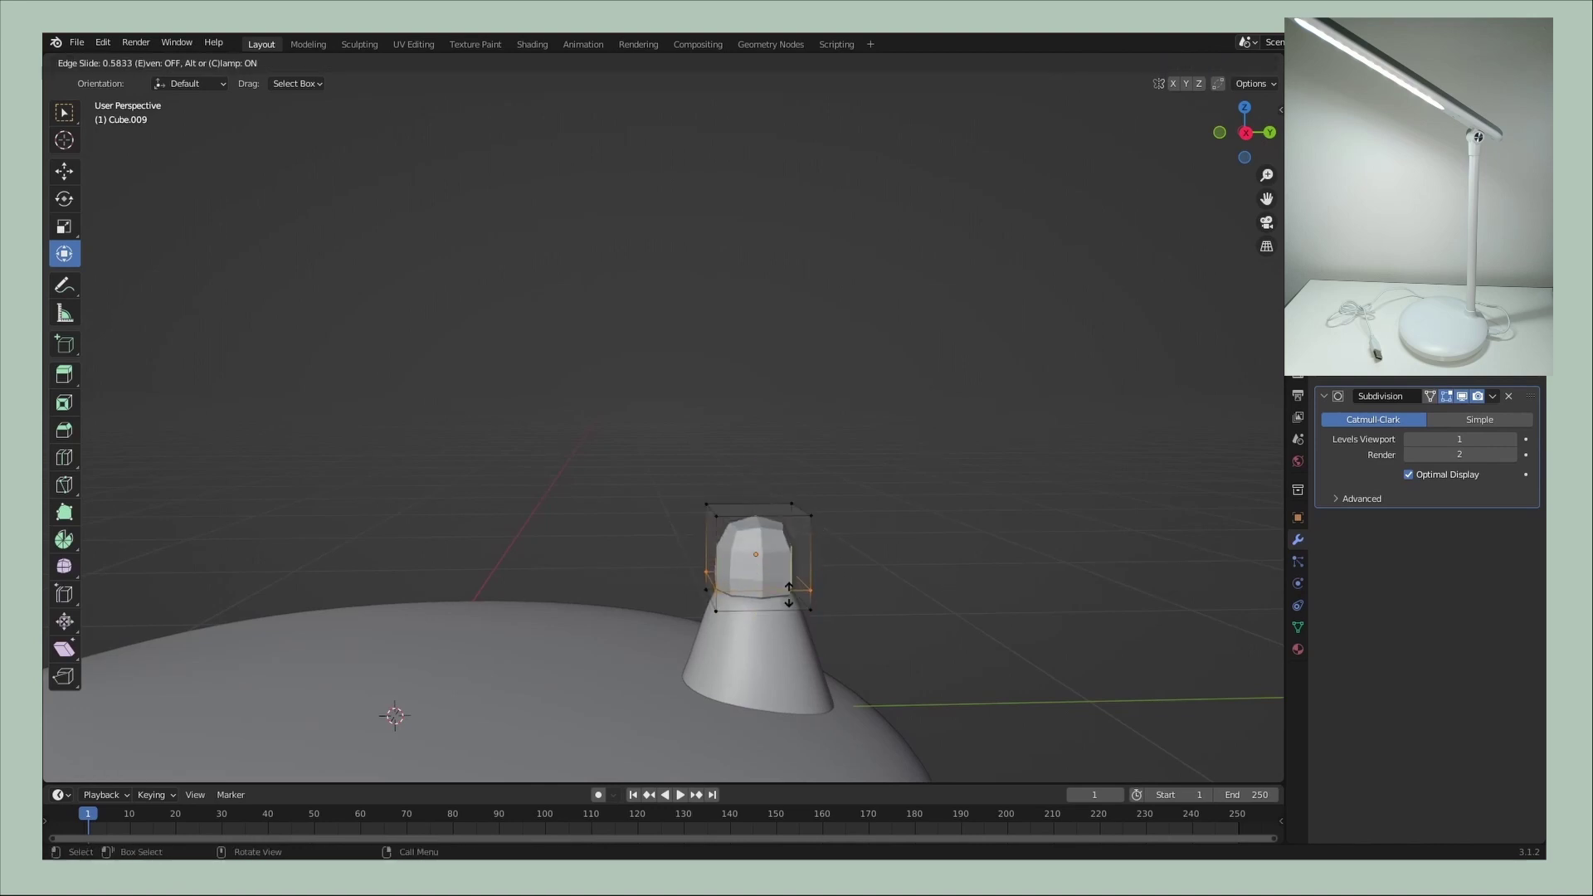
pyautogui.press('g')
pyautogui.press('z')
pyautogui.press('Escape')
pyautogui.hotkey('ctrl', 'z')
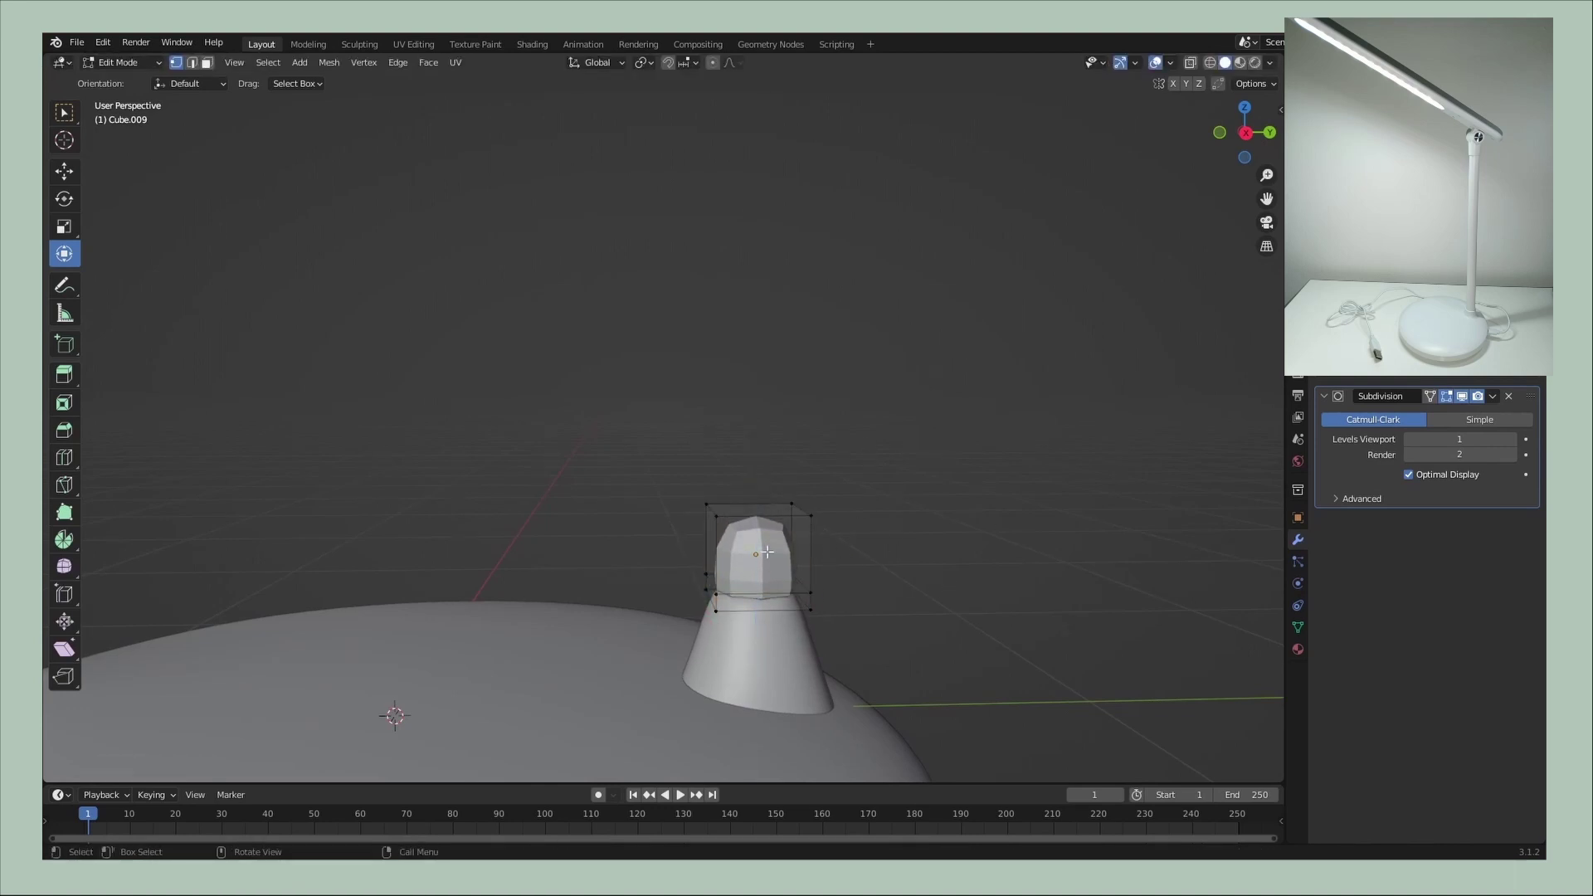
# - Select the knob and extrude its top face upward into a tall pillar
pyautogui.press('Tab')
pyautogui.click(771, 521)
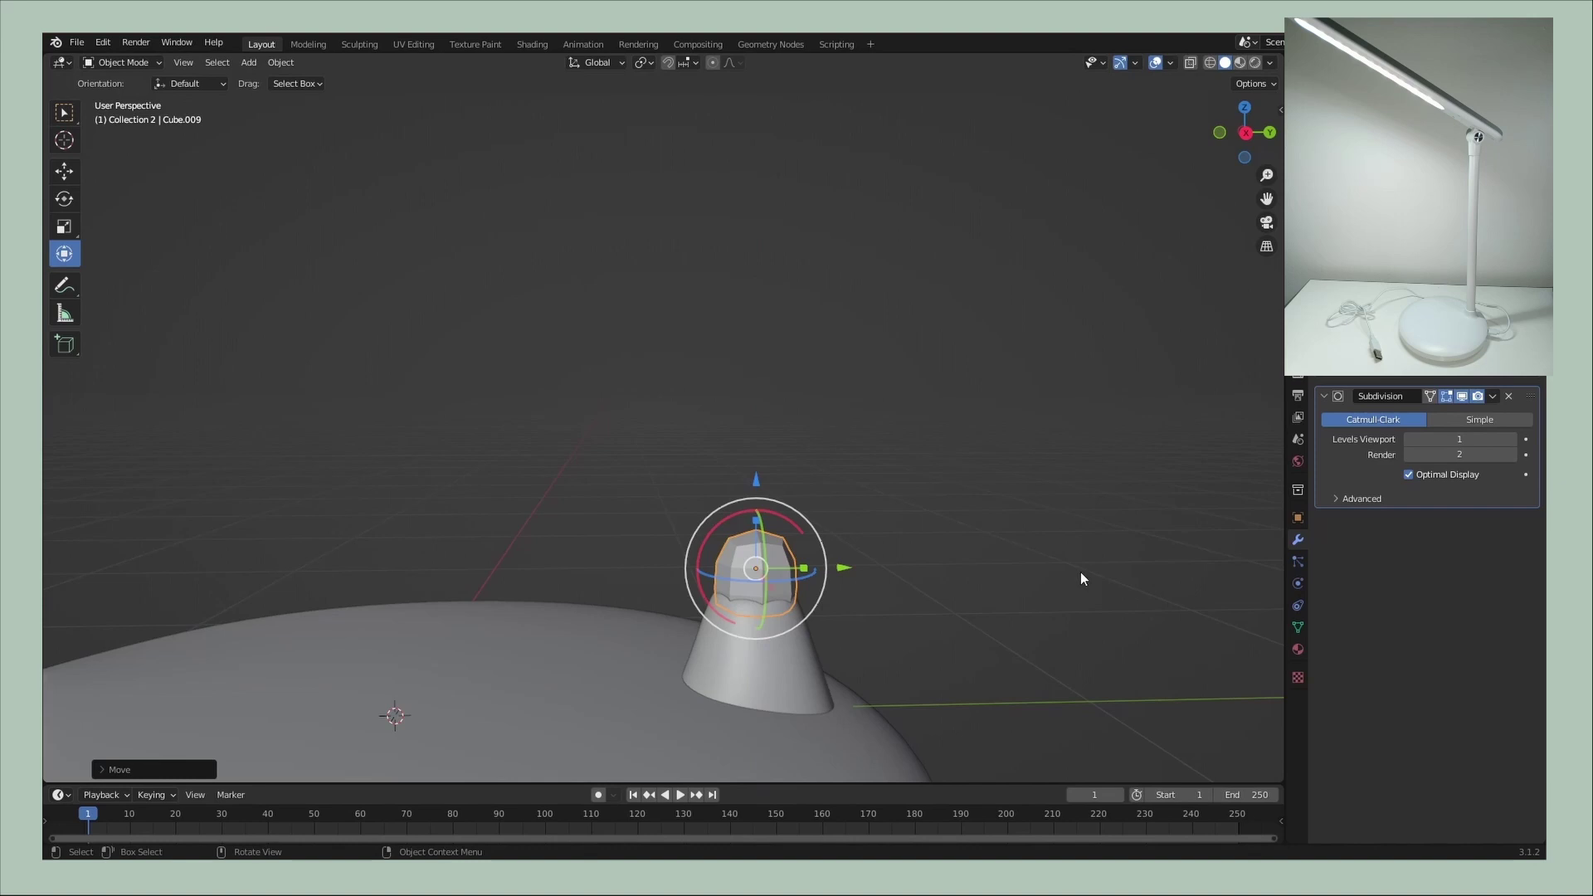
pyautogui.press('Tab')
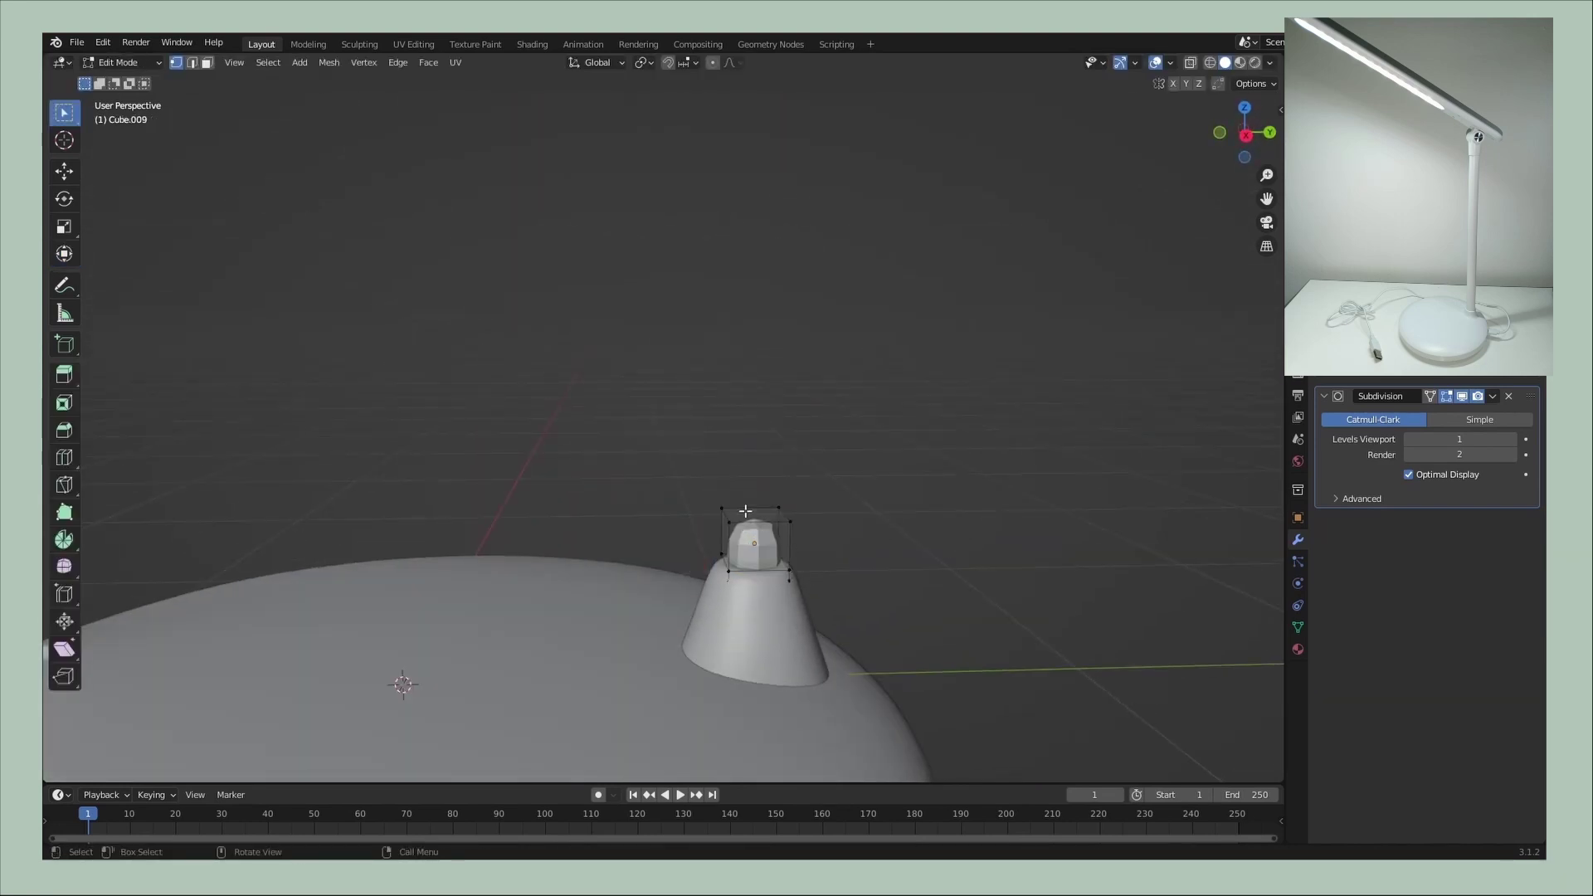
pyautogui.press('e')
pyautogui.click(921, 279)
pyautogui.scroll(-5, 896, 241)
pyautogui.scroll(-3, 814, 391)
pyautogui.scroll(10, 816, 381)
pyautogui.moveTo(816, 381); pyautogui.dragTo(800, 440, button='middle')
pyautogui.scroll(-5, 788, 390)
pyautogui.scroll(5, 821, 415)
pyautogui.keyDown('shift'); pyautogui.moveTo(779, 377); pyautogui.dragTo(824, 463, button='middle'); pyautogui.keyUp('shift')
# - Extrude and scale the pillar's top face twice to form a wider rounded cap
pyautogui.press('e')
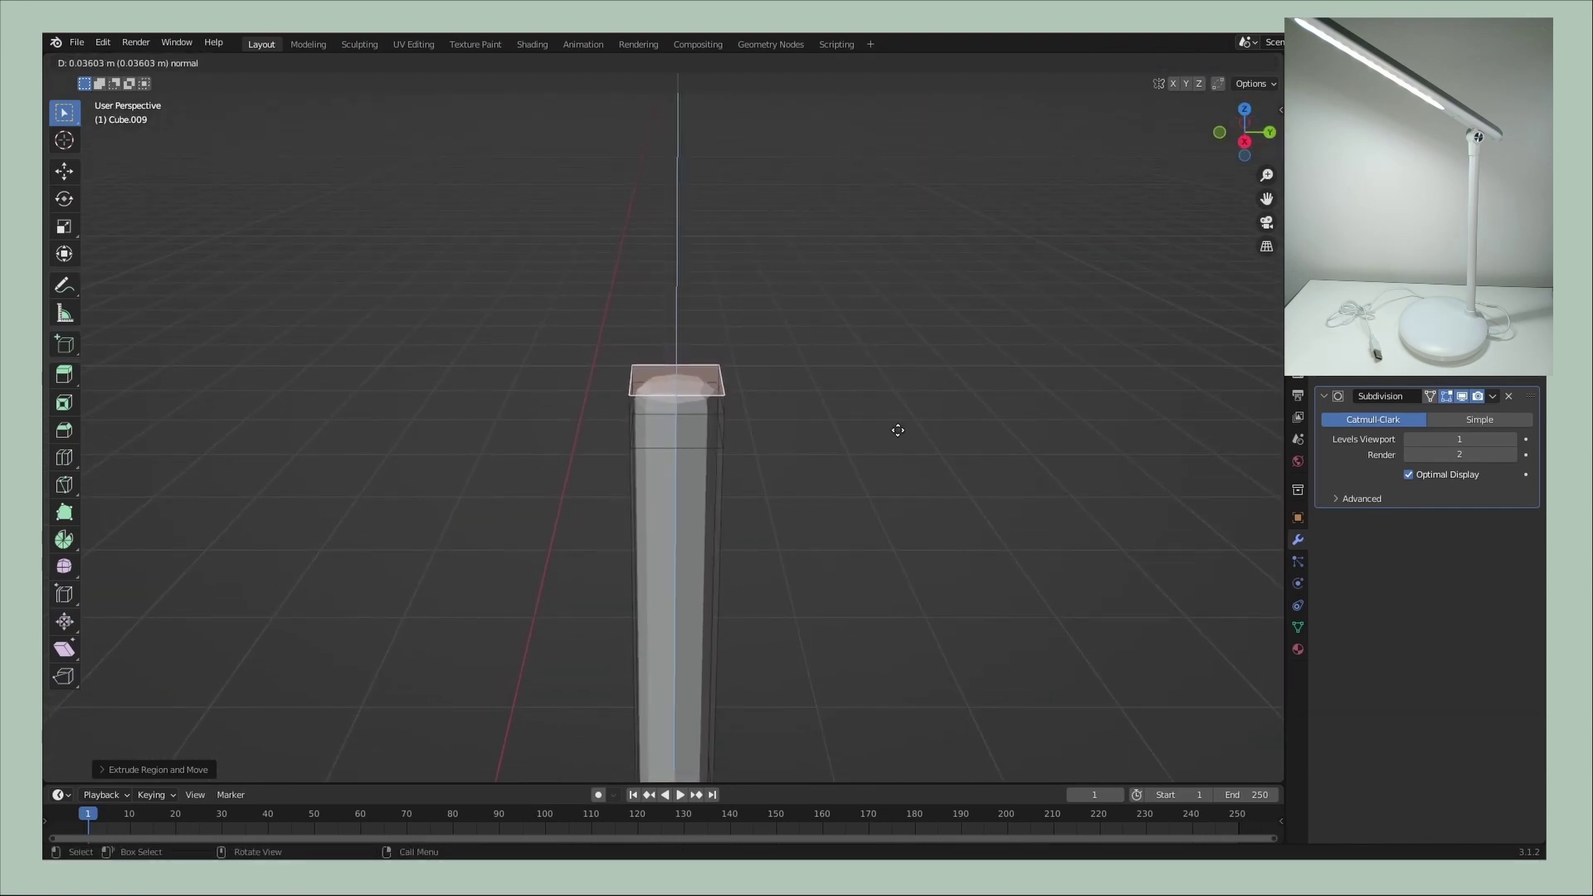
pyautogui.click(898, 430)
pyautogui.press('s')
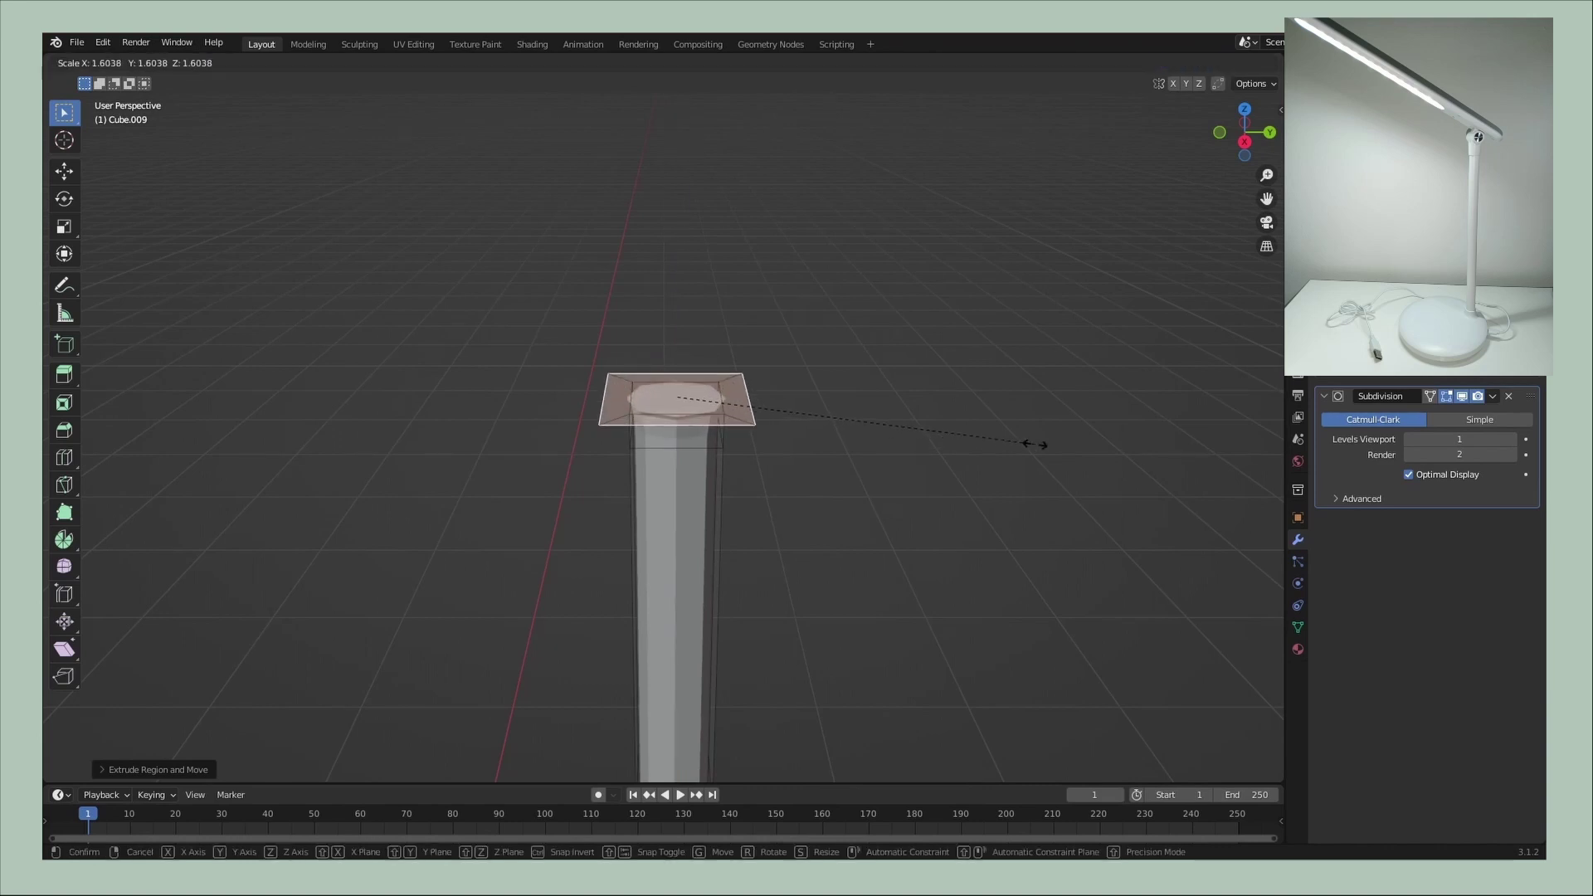
pyautogui.click(1036, 444)
pyautogui.press('e')
pyautogui.click(985, 380)
pyautogui.press('s')
pyautogui.click(1079, 376)
pyautogui.moveTo(978, 445)
pyautogui.mouseDown(button='middle')
pyautogui.moveTo(893, 434)
pyautogui.moveTo(793, 462)
pyautogui.mouseUp(button='middle')
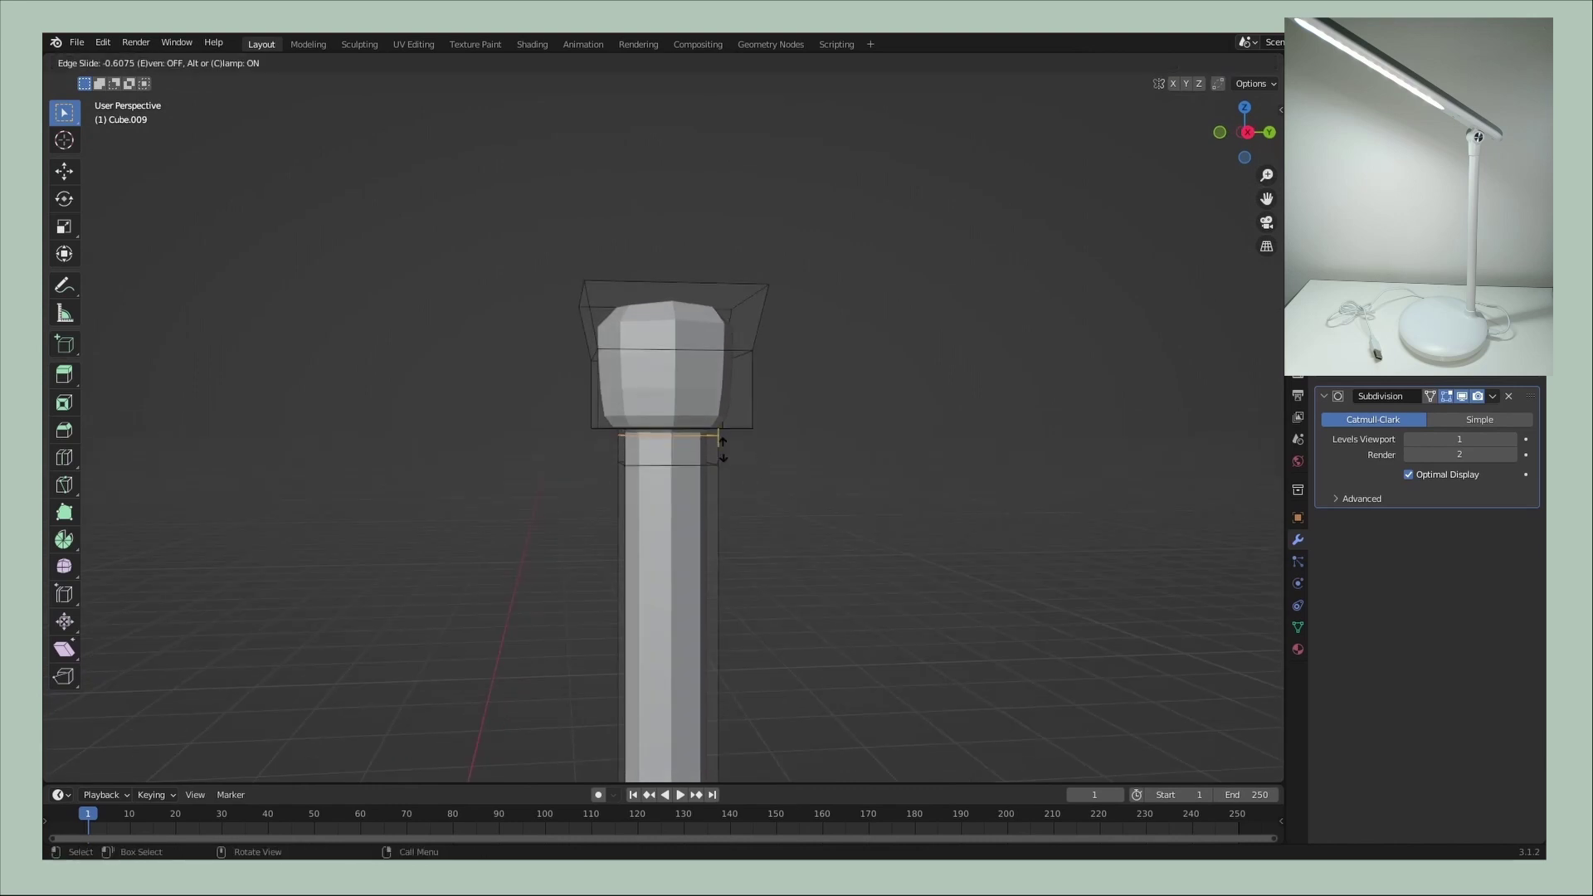
# - Apply subdivision level 3 and Shade Smooth to the pillar in object mode
pyautogui.press('Tab')
pyautogui.scroll(-3, 817, 525)
pyautogui.moveTo(816, 525)
pyautogui.mouseDown(button='middle')
pyautogui.moveTo(747, 465)
pyautogui.moveTo(843, 431)
pyautogui.mouseUp(button='middle')
pyautogui.hotkey('ctrl', '3')
pyautogui.rightClick(662, 439)
pyautogui.click(662, 440)
pyautogui.scroll(-3, 854, 355)
pyautogui.scroll(-3, 844, 431)
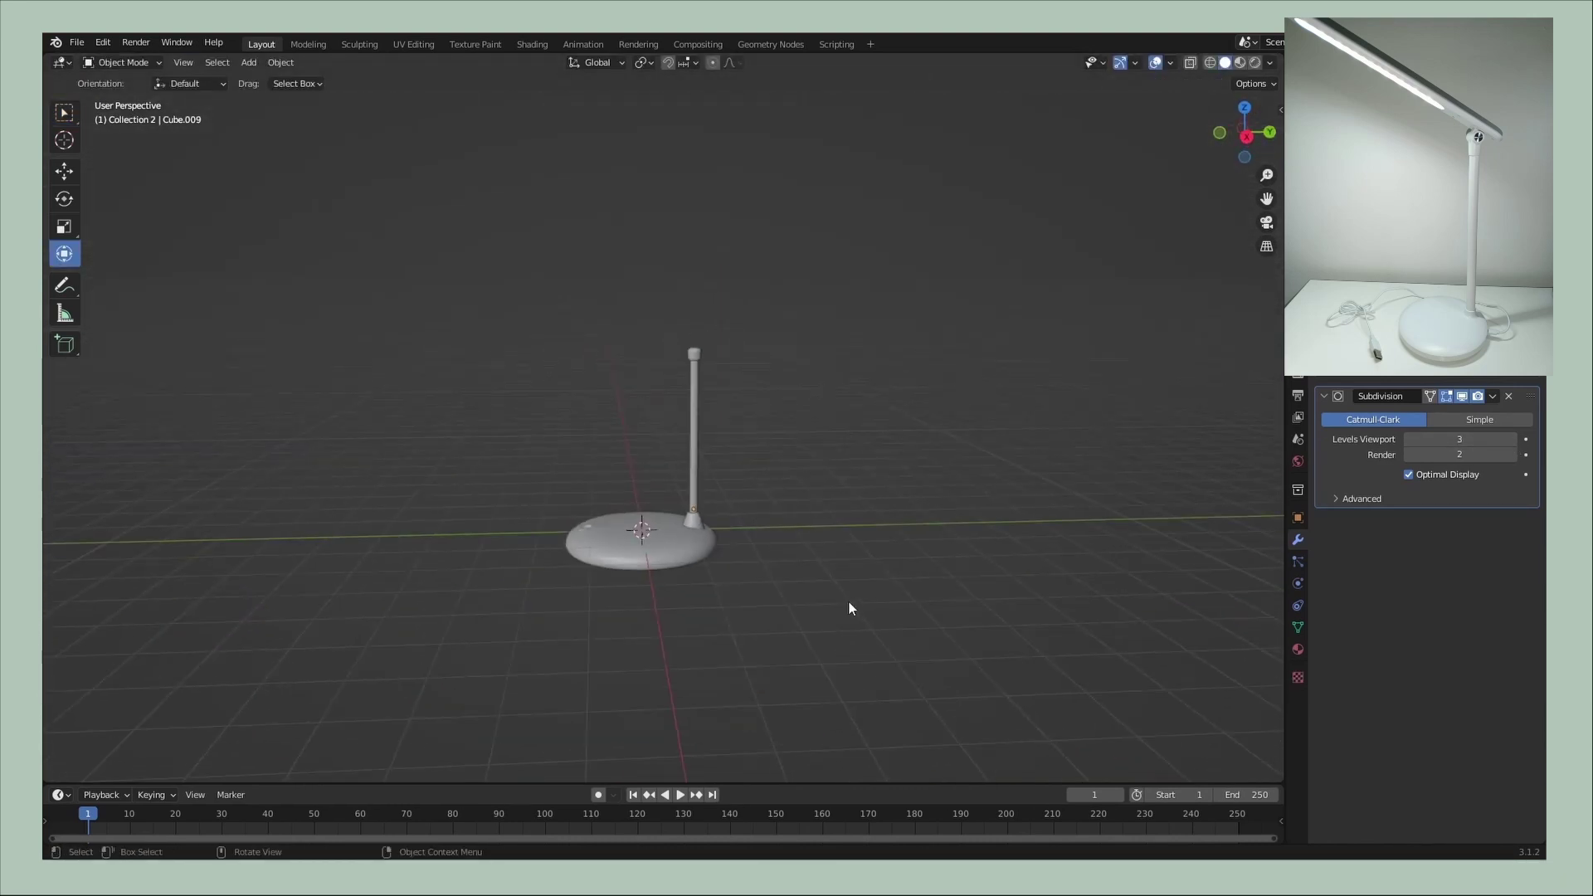
pyautogui.scroll(1, 800, 541)
pyautogui.hotkey('shift', 'a')
# - Add a cube beside the lamp and shrink it to a small size
pyautogui.click(930, 556)
pyautogui.press('g')
pyautogui.click(860, 552)
pyautogui.scroll(2, 830, 590)
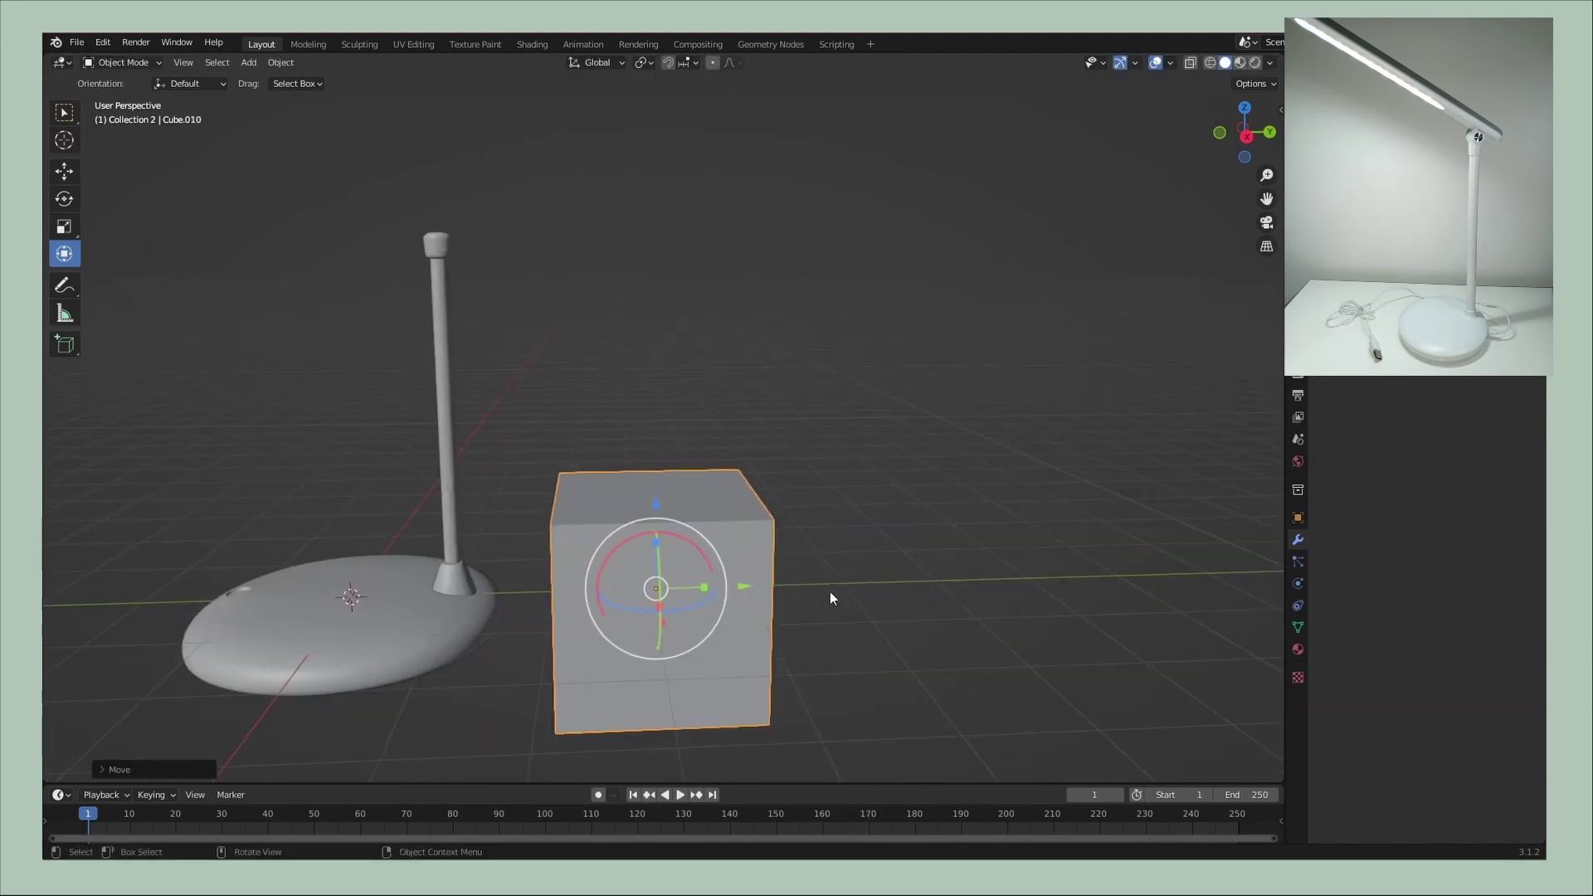
pyautogui.scroll(2, 830, 591)
pyautogui.press('s')
pyautogui.click(722, 532)
pyautogui.scroll(2, 823, 558)
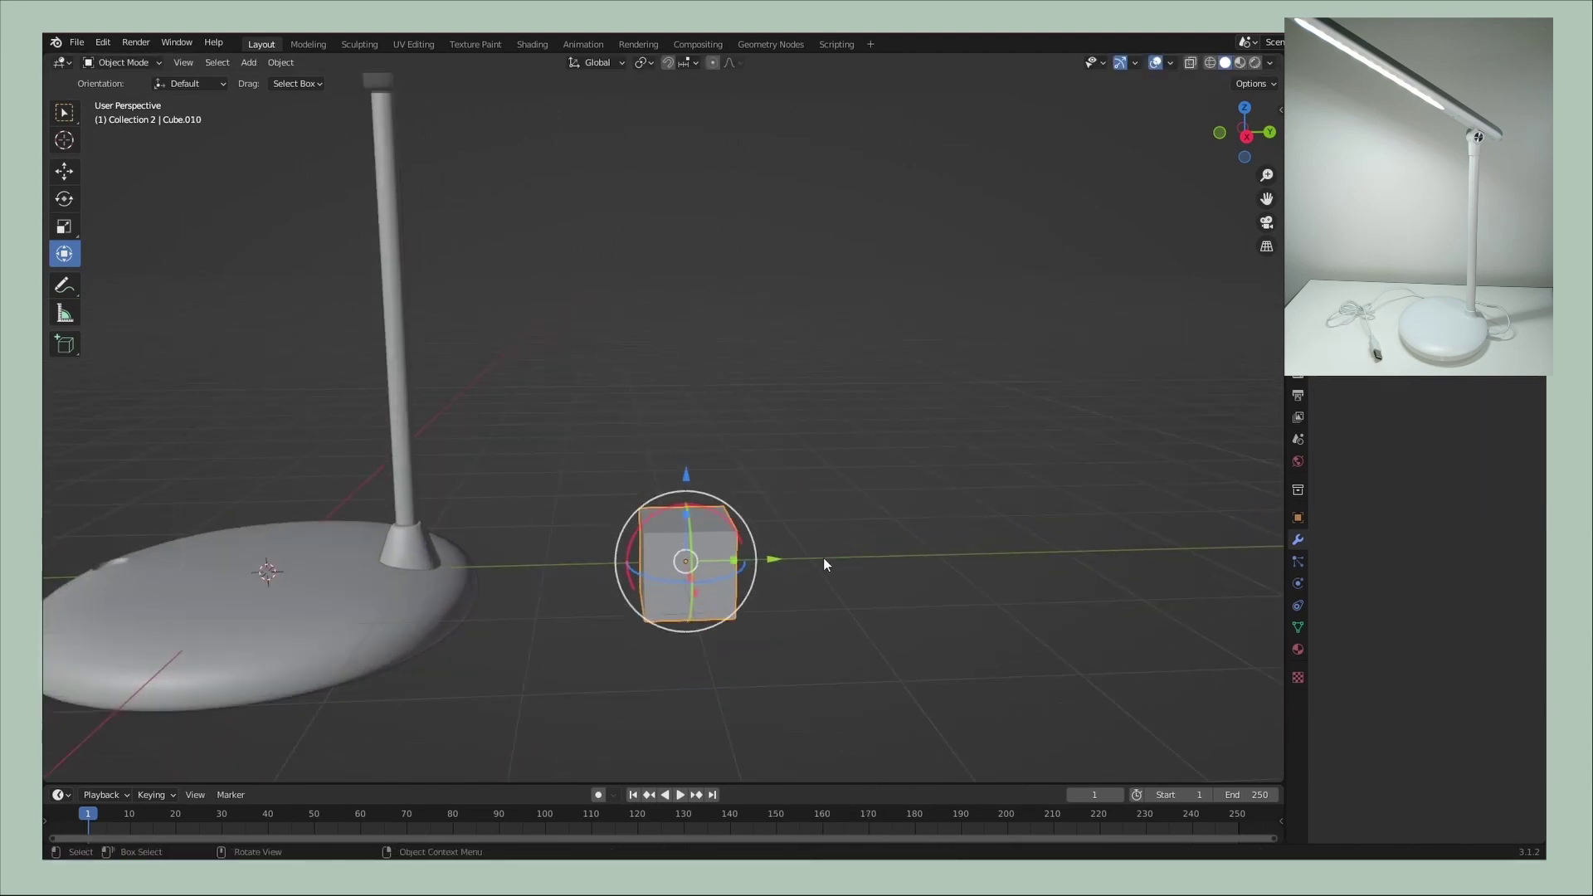
# - Give the cube subdivision level 1 and flatten it along Z
pyautogui.hotkey('ctrl', '1')
pyautogui.press('s')
pyautogui.press('z')
pyautogui.click(687, 540)
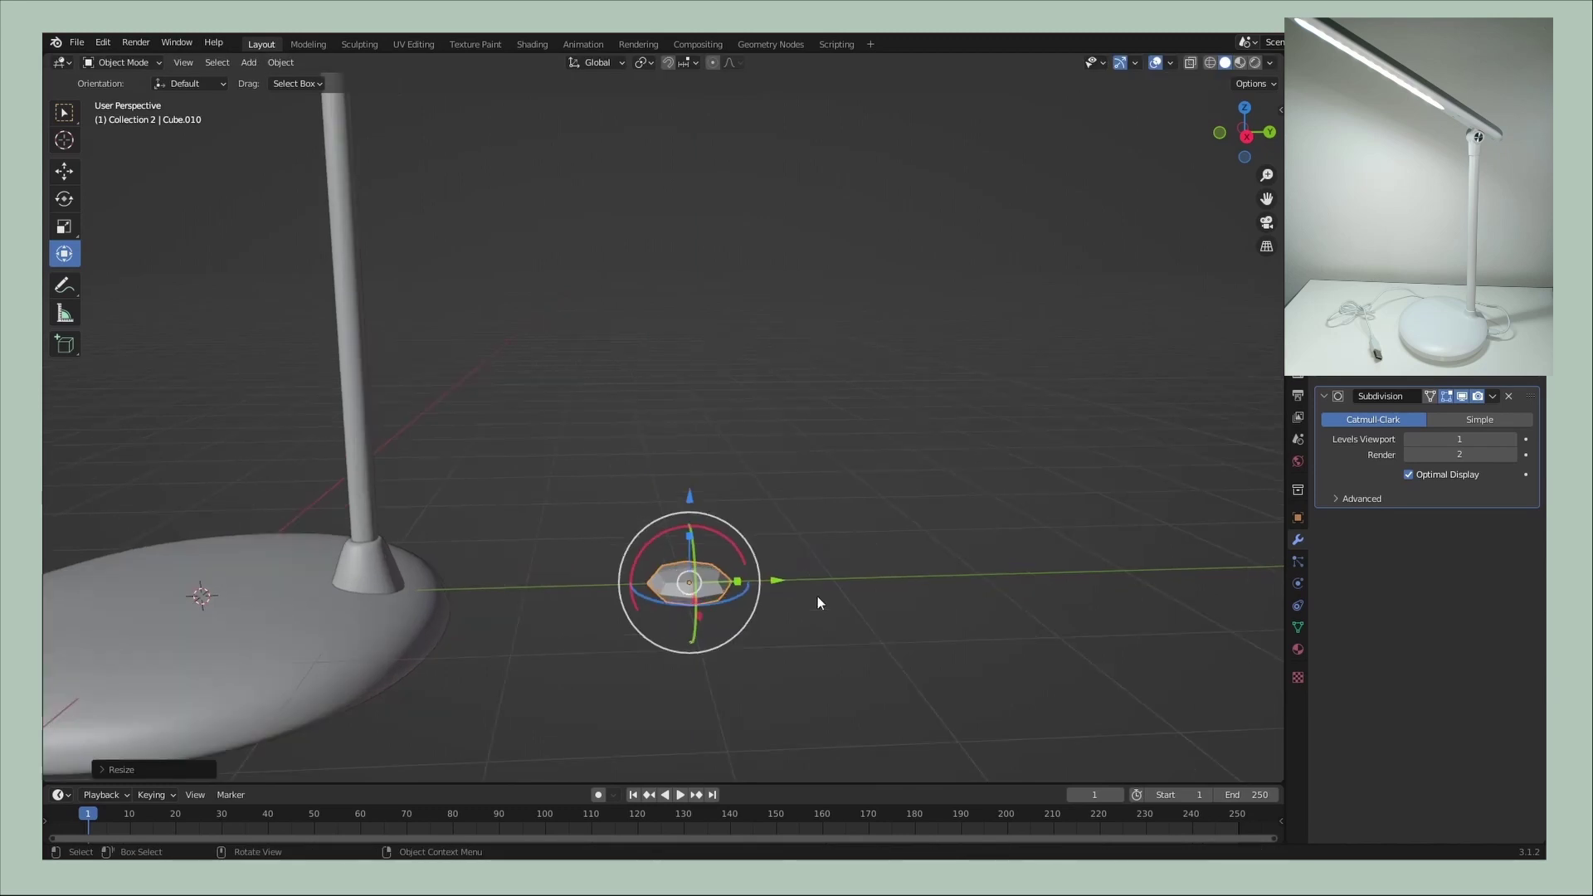
pyautogui.scroll(2, 871, 581)
# - In Edit Mode, select the cube's end face and move it outward
pyautogui.press('Tab')
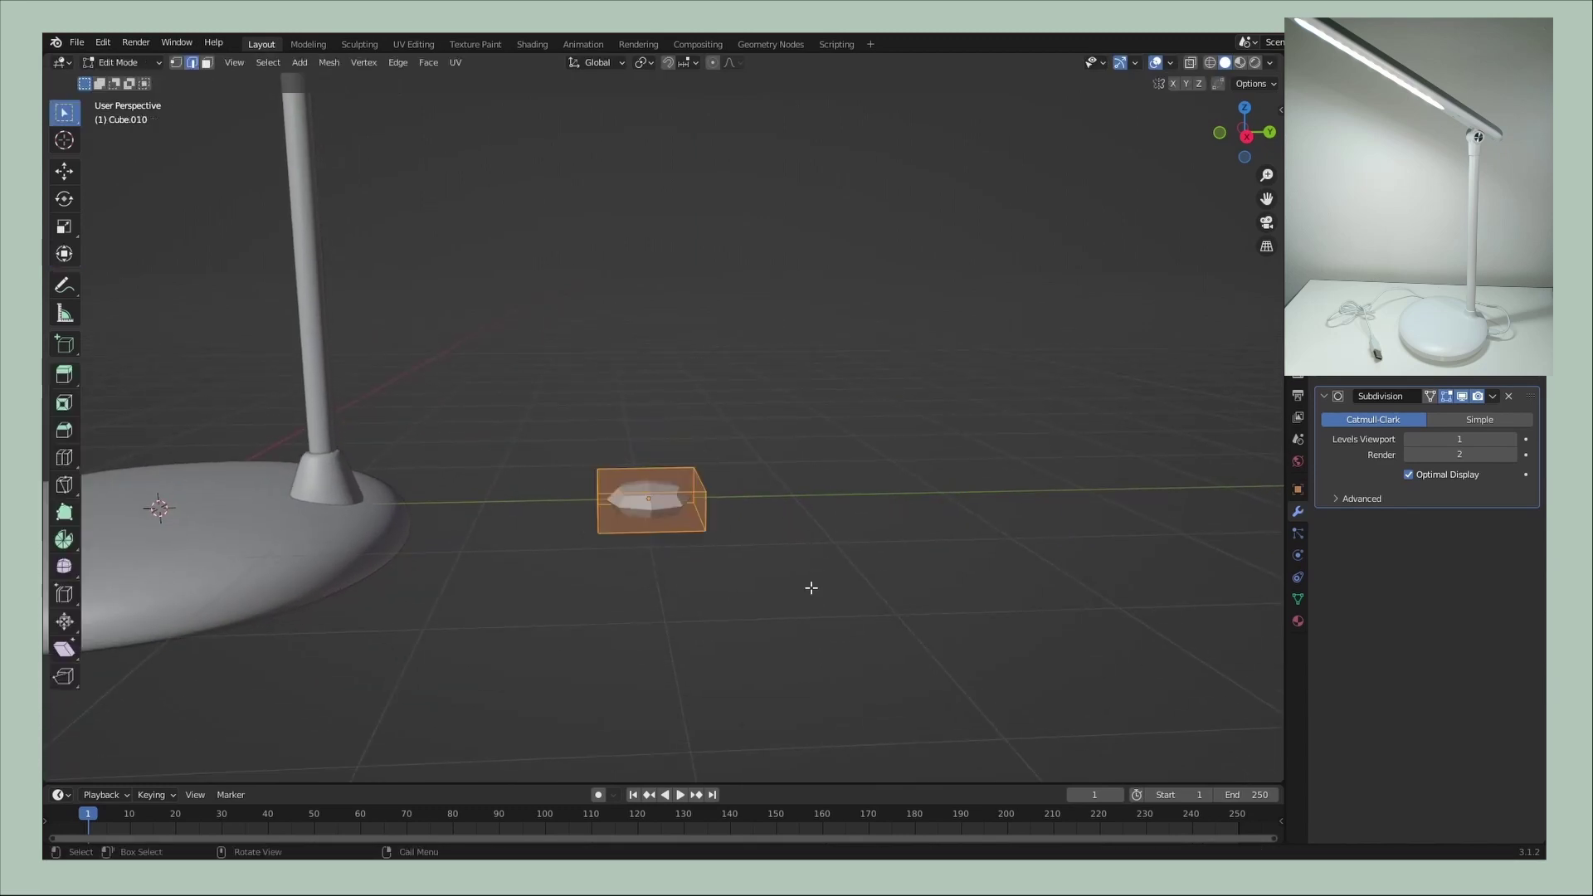
pyautogui.click(808, 491)
pyautogui.moveTo(808, 492)
pyautogui.mouseDown(button='middle')
pyautogui.moveTo(793, 510)
pyautogui.moveTo(950, 605)
pyautogui.moveTo(947, 623)
pyautogui.moveTo(692, 493)
pyautogui.mouseUp(button='middle')
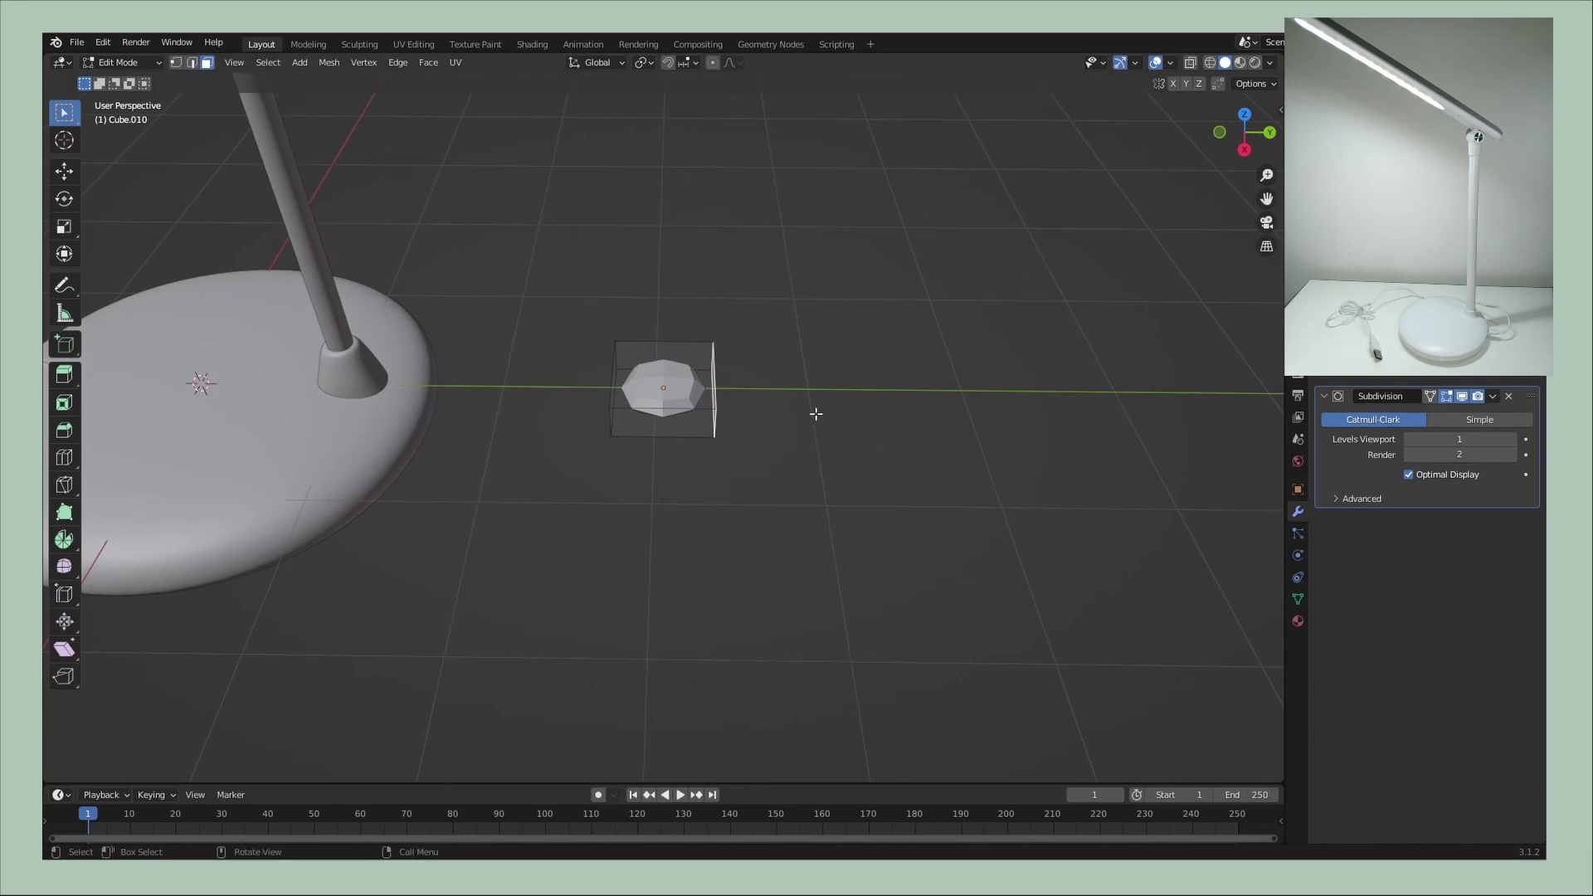
pyautogui.press('g')
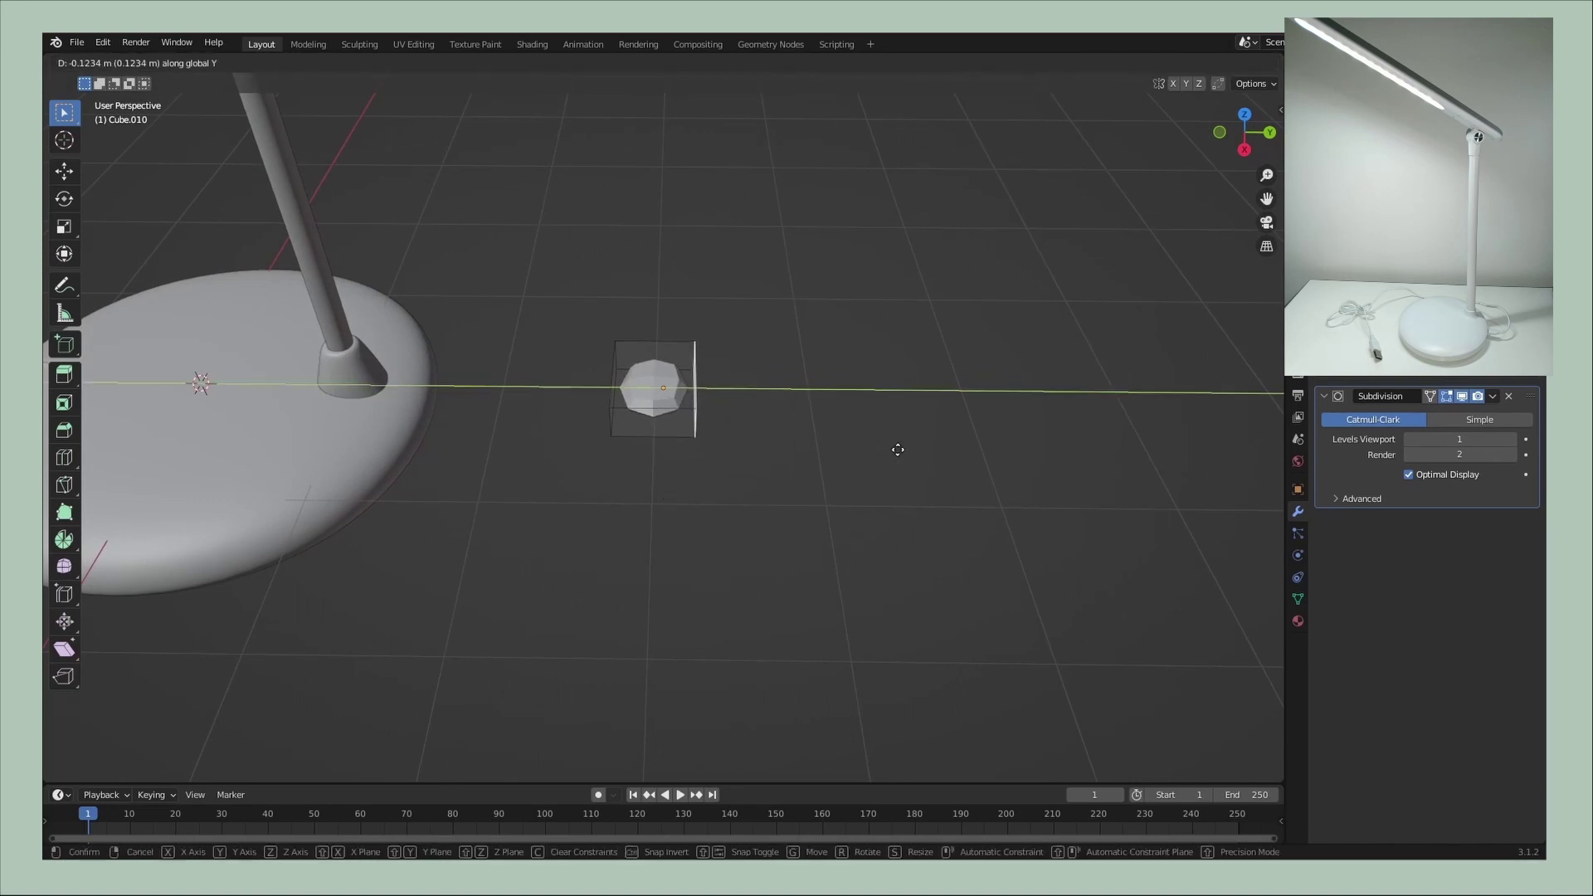
pyautogui.click(892, 454)
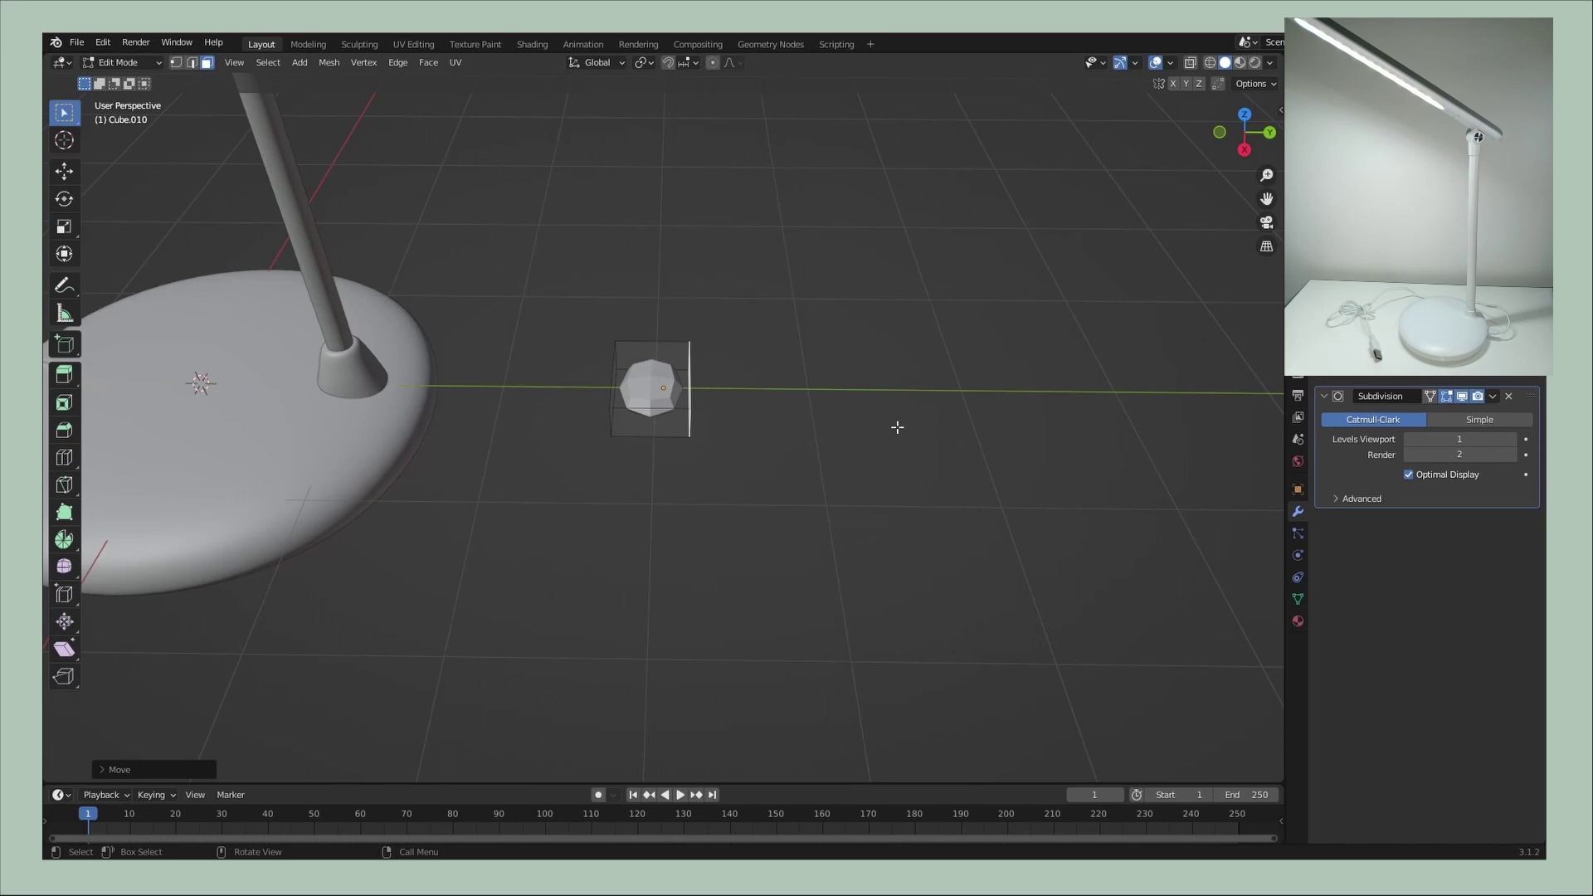
# - Extrude the end face four times to lengthen the flat bar
pyautogui.press('e')
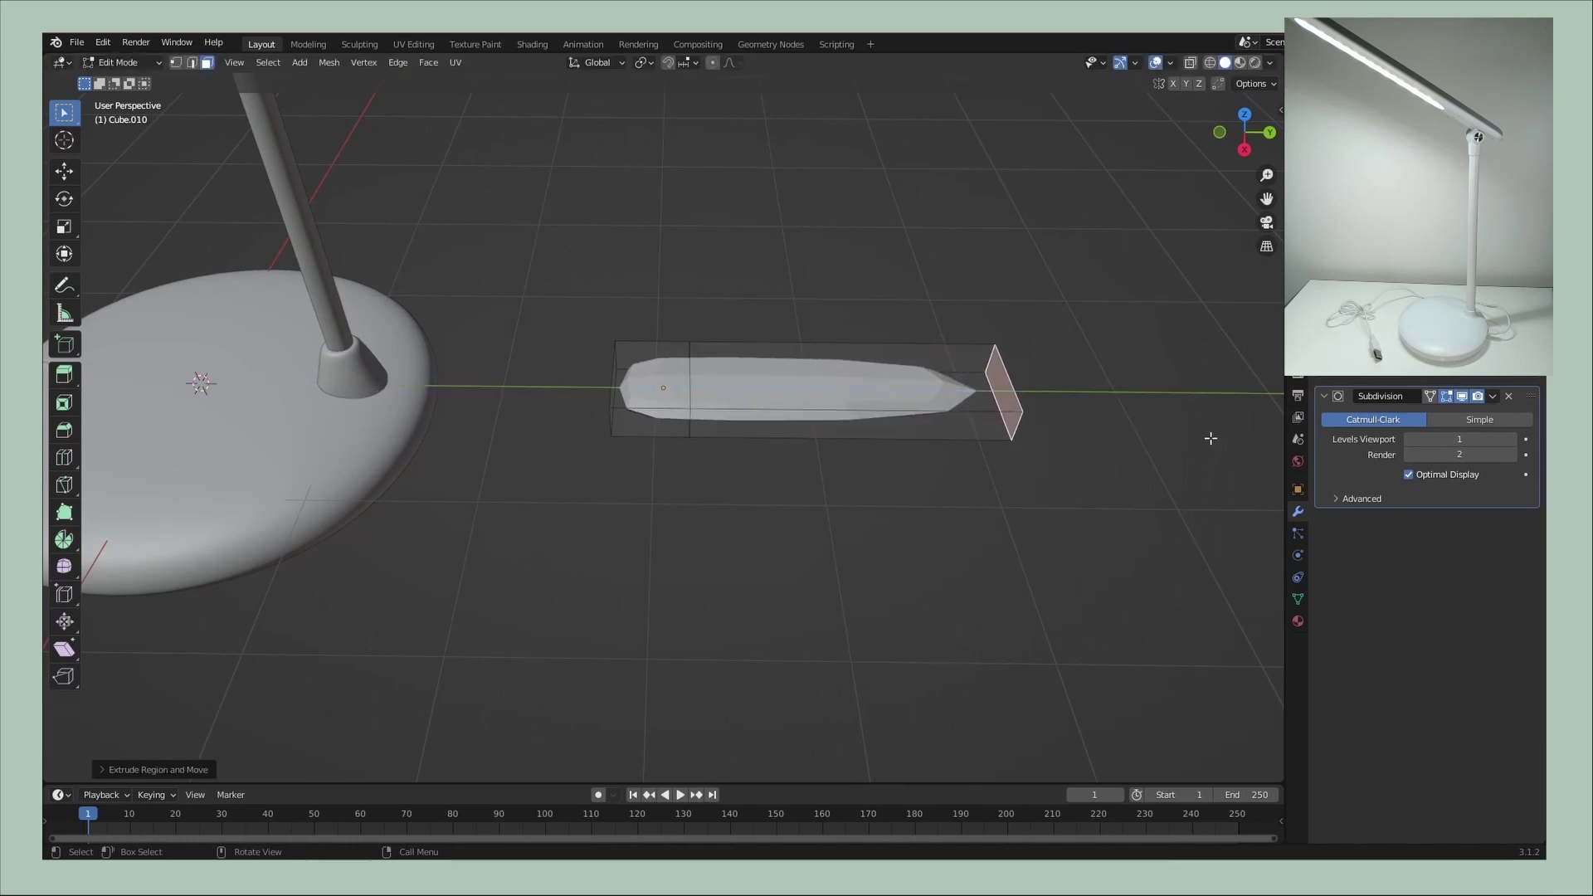
pyautogui.keyDown('shift'); pyautogui.moveTo(1211, 439); pyautogui.dragTo(826, 473, button='middle'); pyautogui.keyUp('shift')
pyautogui.scroll(2, 907, 480)
pyautogui.press('e')
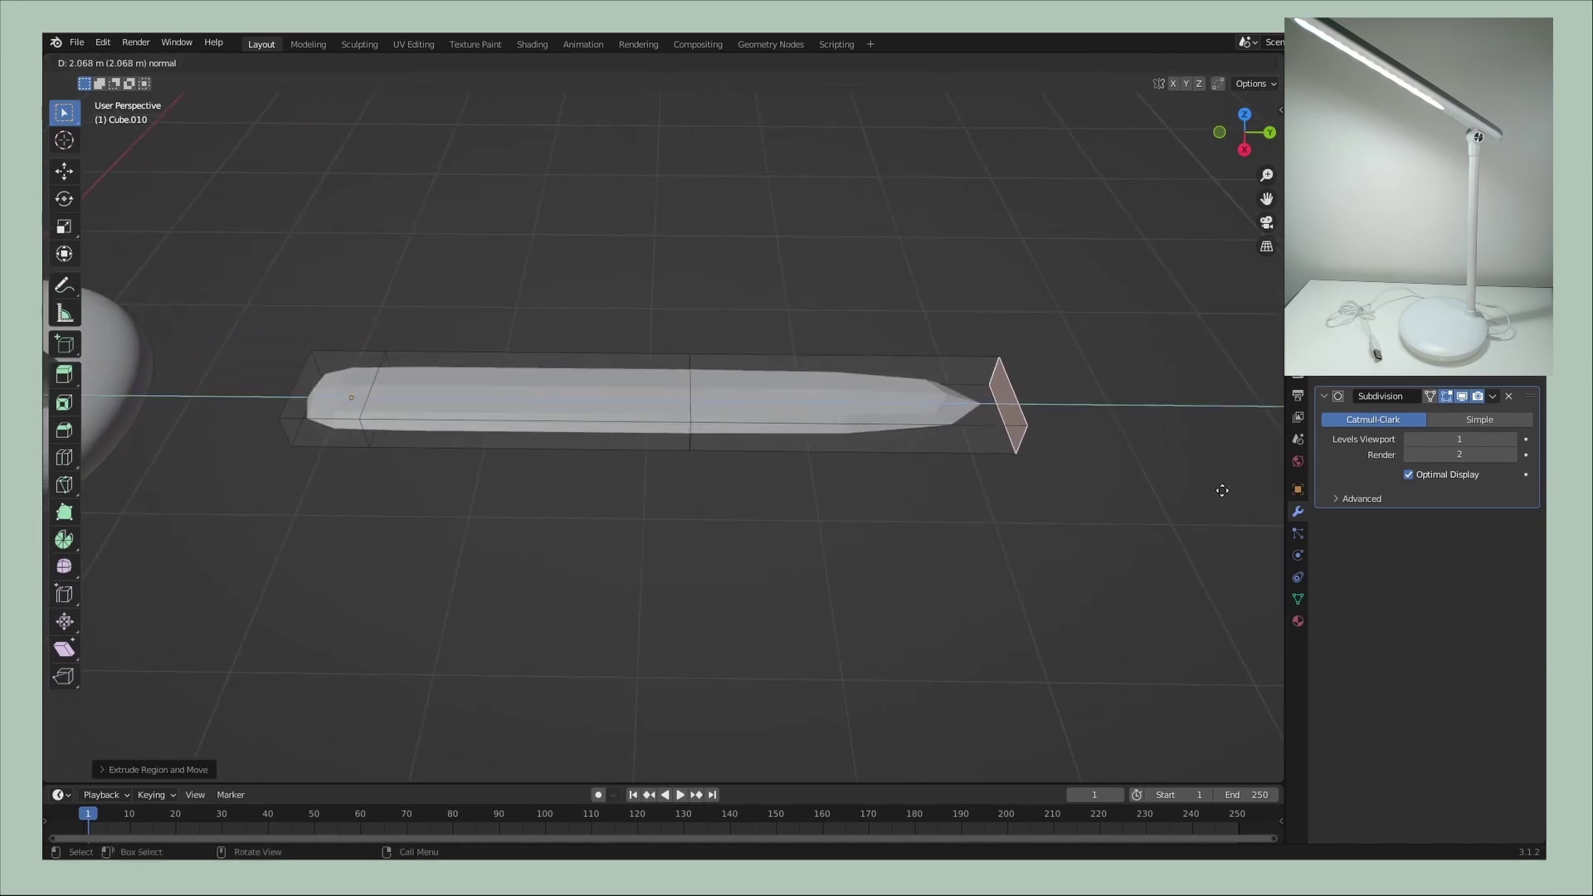
pyautogui.keyDown('shift'); pyautogui.moveTo(1088, 498); pyautogui.dragTo(800, 509, button='middle'); pyautogui.keyUp('shift')
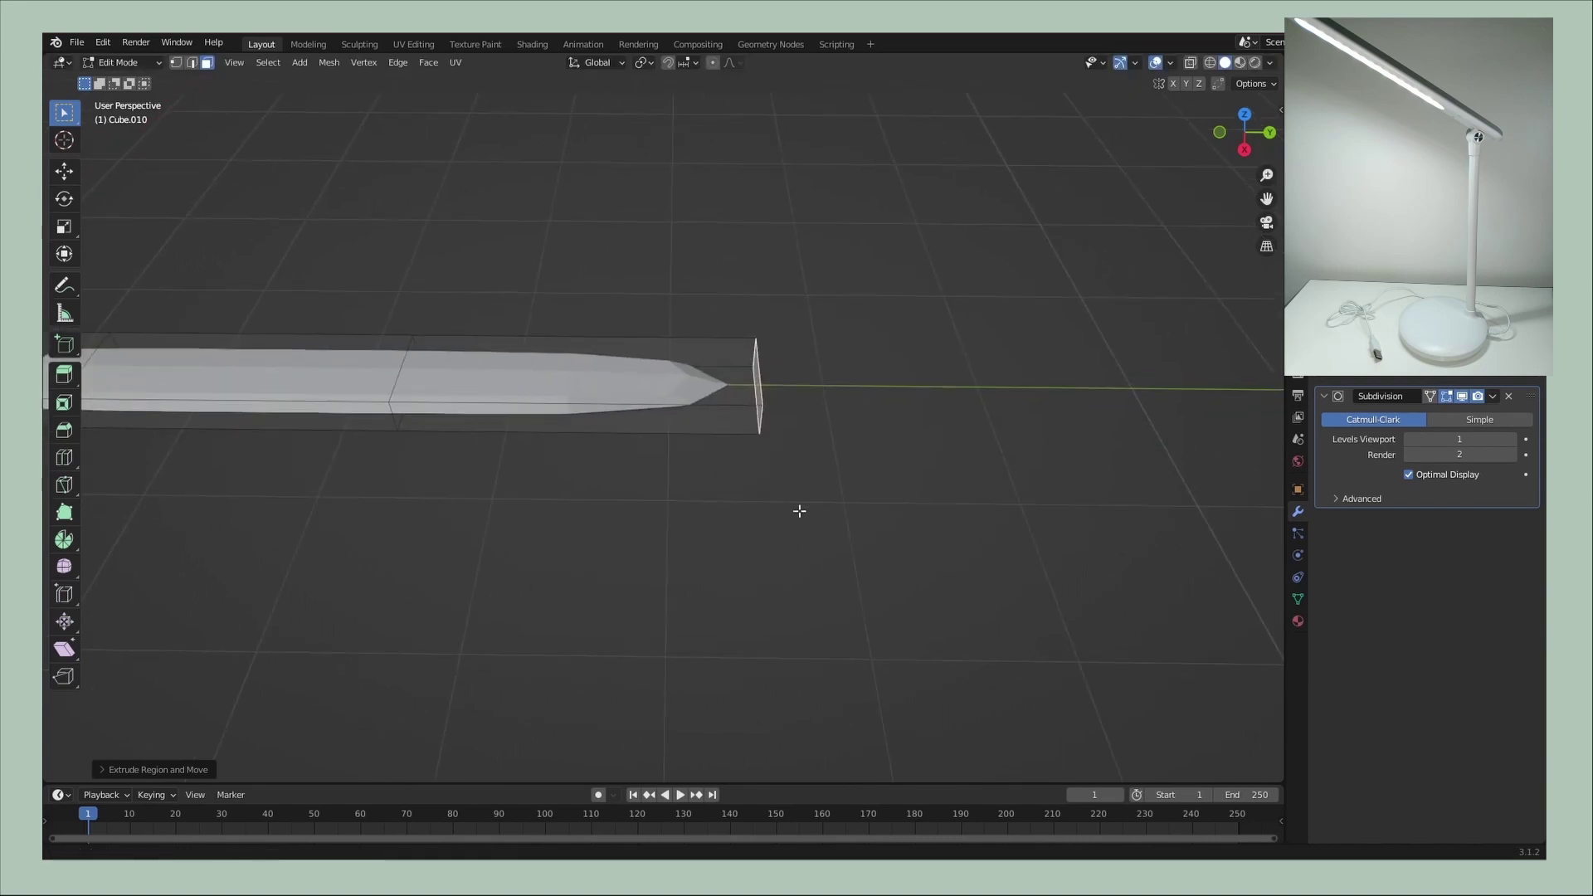
pyautogui.press('e')
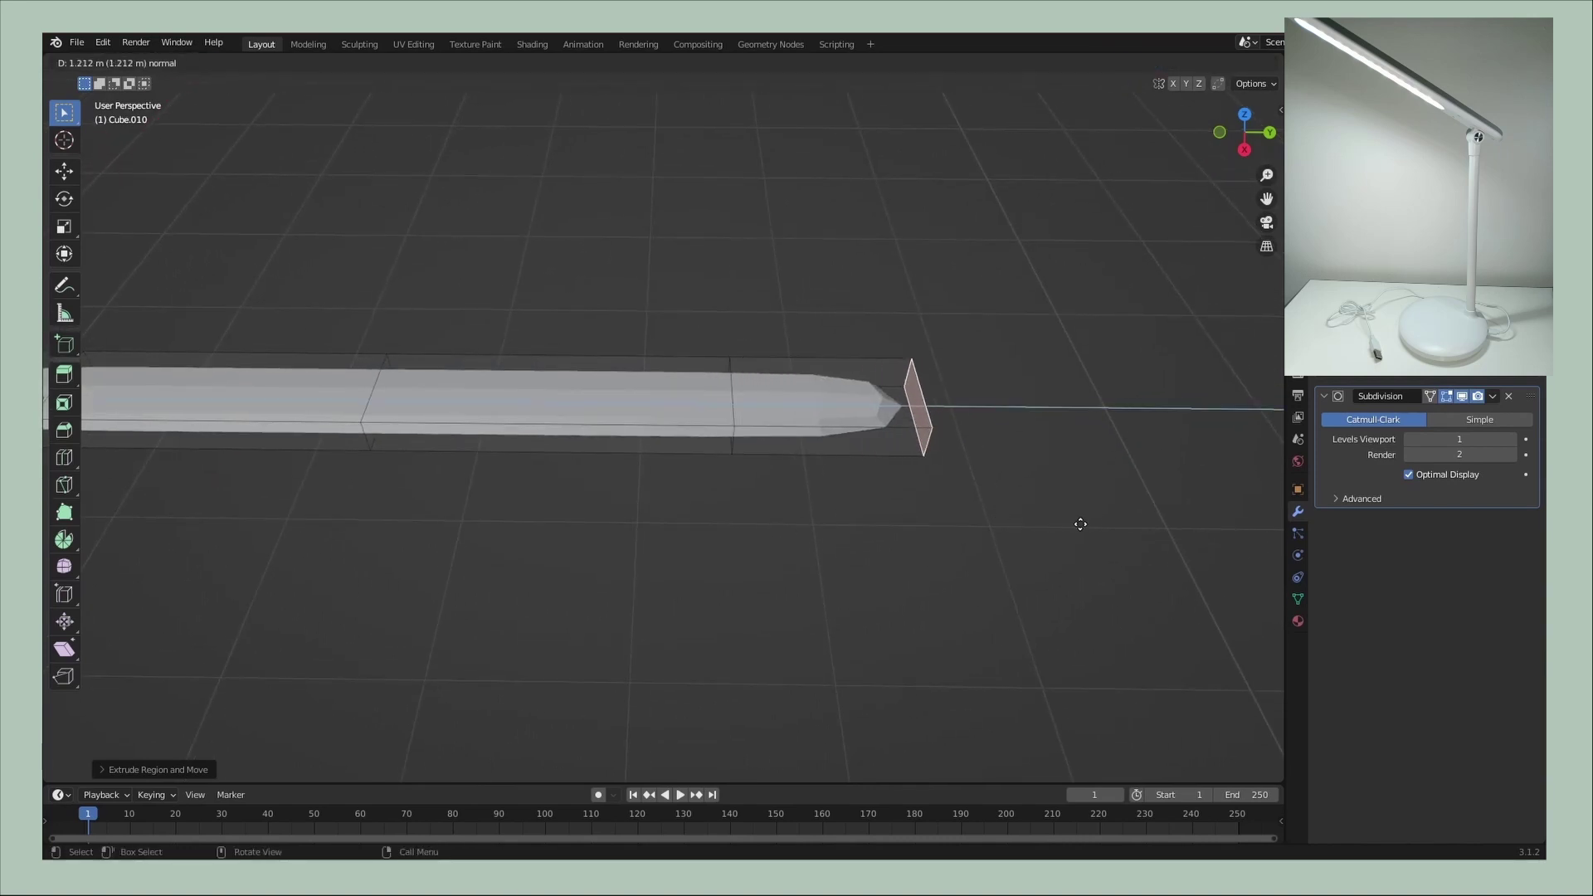
pyautogui.press('e')
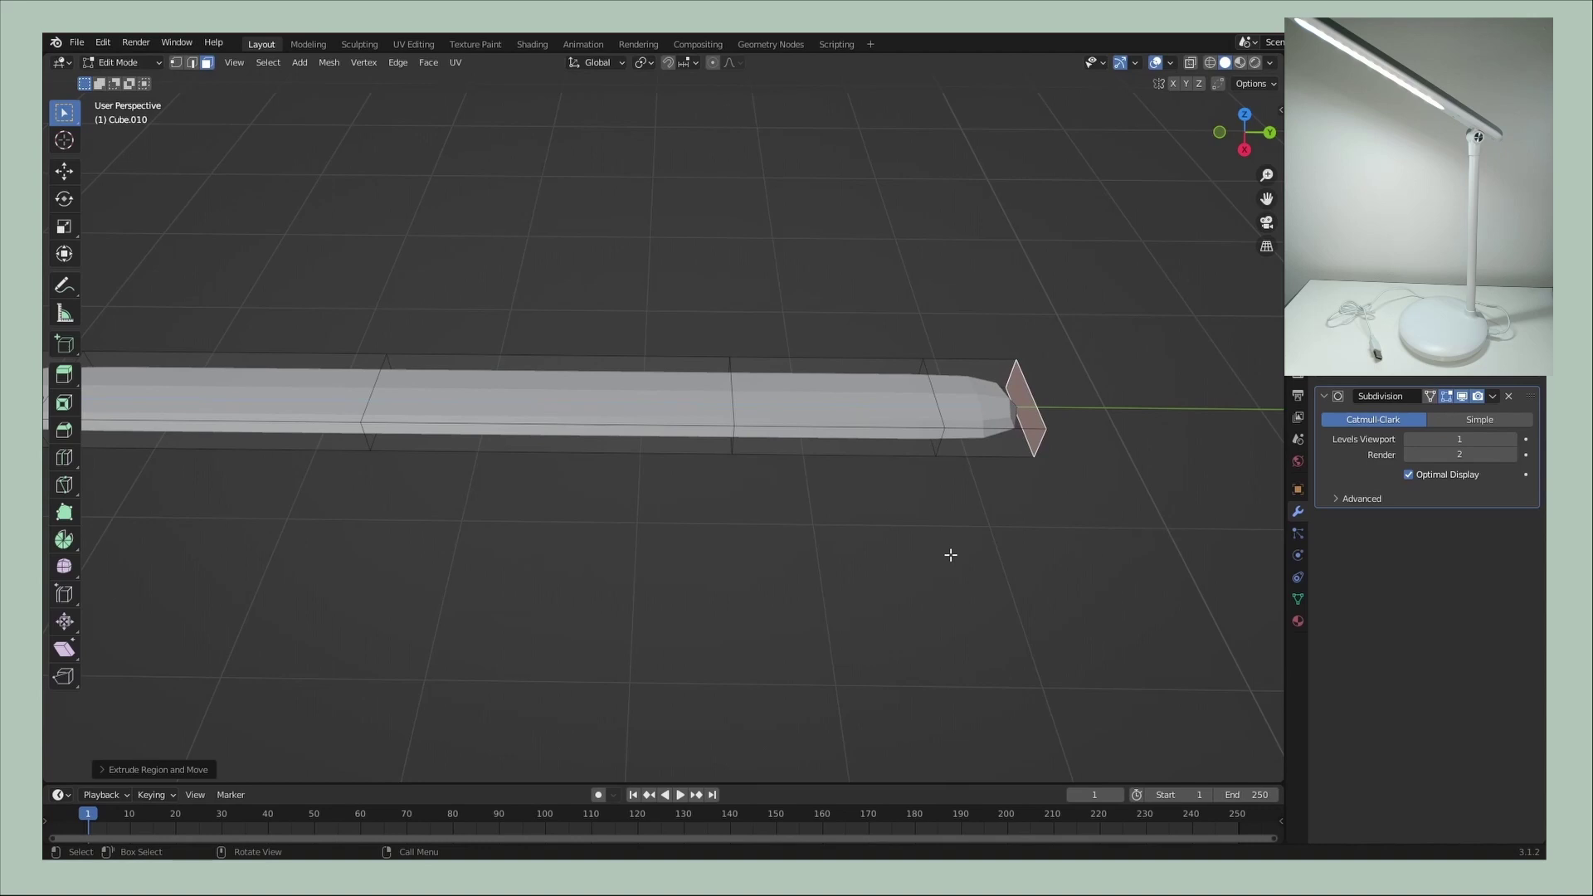
pyautogui.scroll(-5, 951, 554)
pyautogui.moveTo(661, 498)
pyautogui.mouseDown(button='middle')
pyautogui.moveTo(654, 355)
pyautogui.moveTo(668, 523)
pyautogui.moveTo(637, 511)
pyautogui.moveTo(644, 540)
pyautogui.mouseUp(button='middle')
pyautogui.scroll(4, 663, 498)
pyautogui.press('Tab')
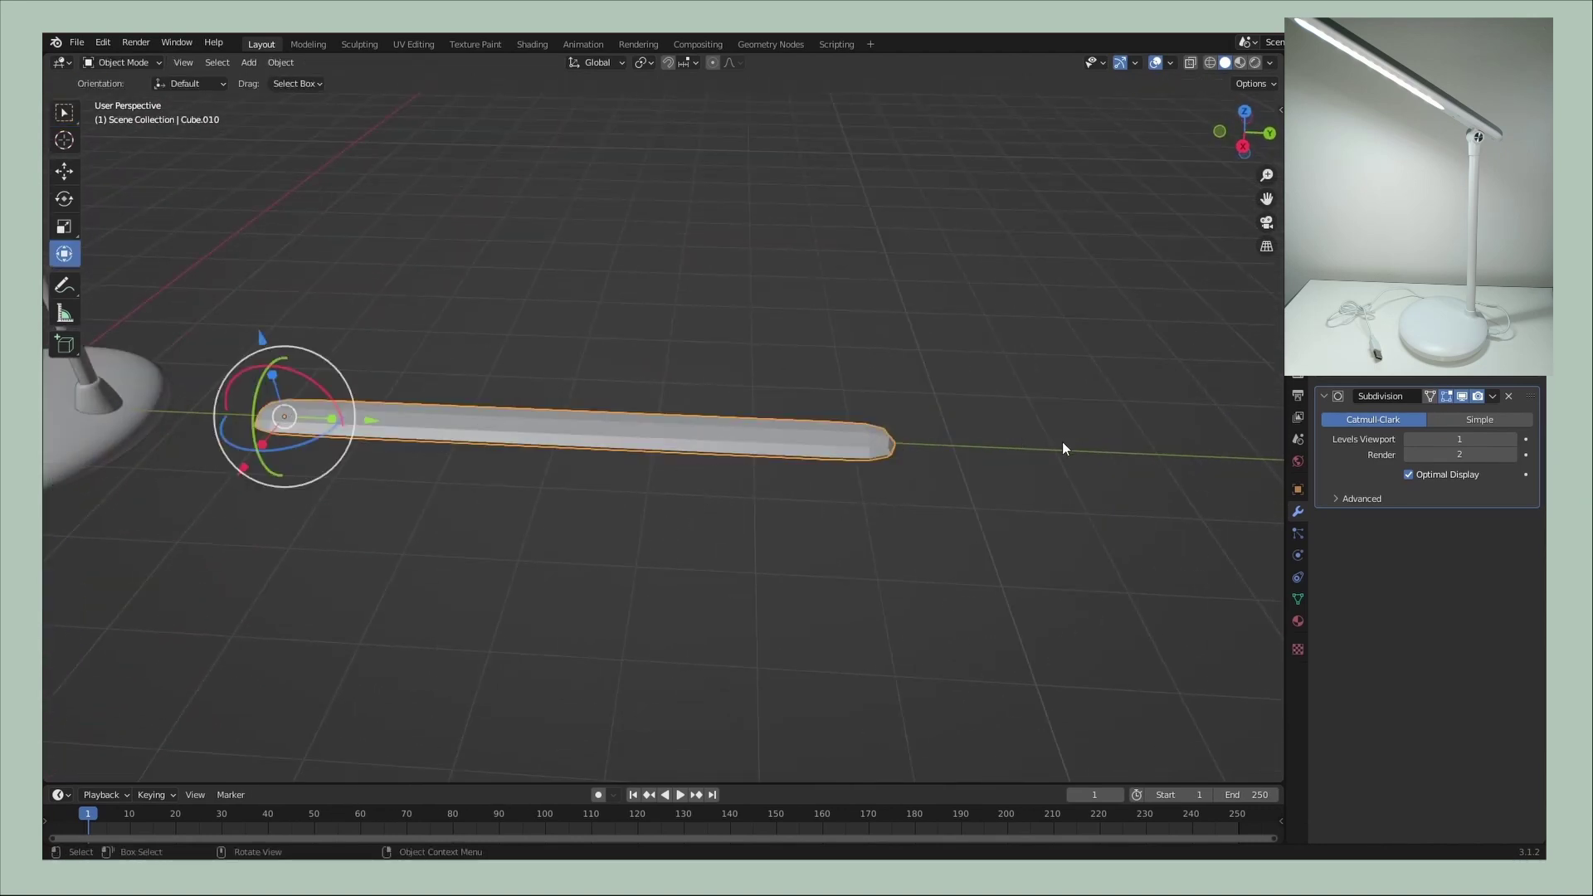
# - Scale the bar down and set its origin to geometry
pyautogui.press('s')
pyautogui.click(893, 469)
pyautogui.scroll(-3, 600, 533)
pyautogui.moveTo(893, 469)
pyautogui.mouseDown(button='middle')
pyautogui.moveTo(600, 533)
pyautogui.moveTo(556, 496)
pyautogui.mouseUp(button='middle')
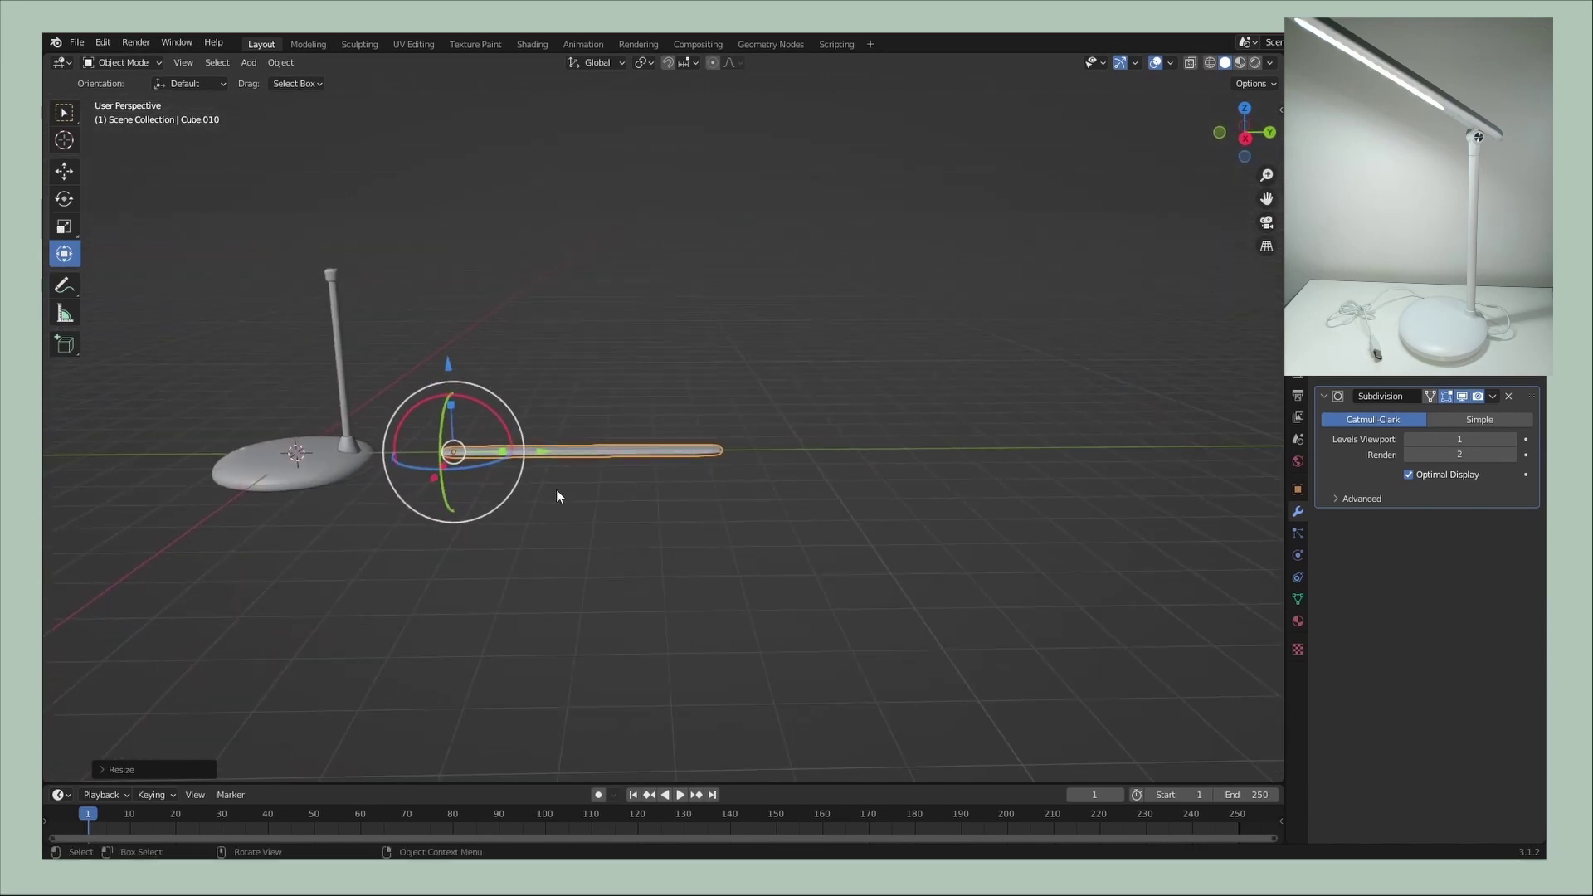
pyautogui.click(281, 62)
pyautogui.click(469, 114)
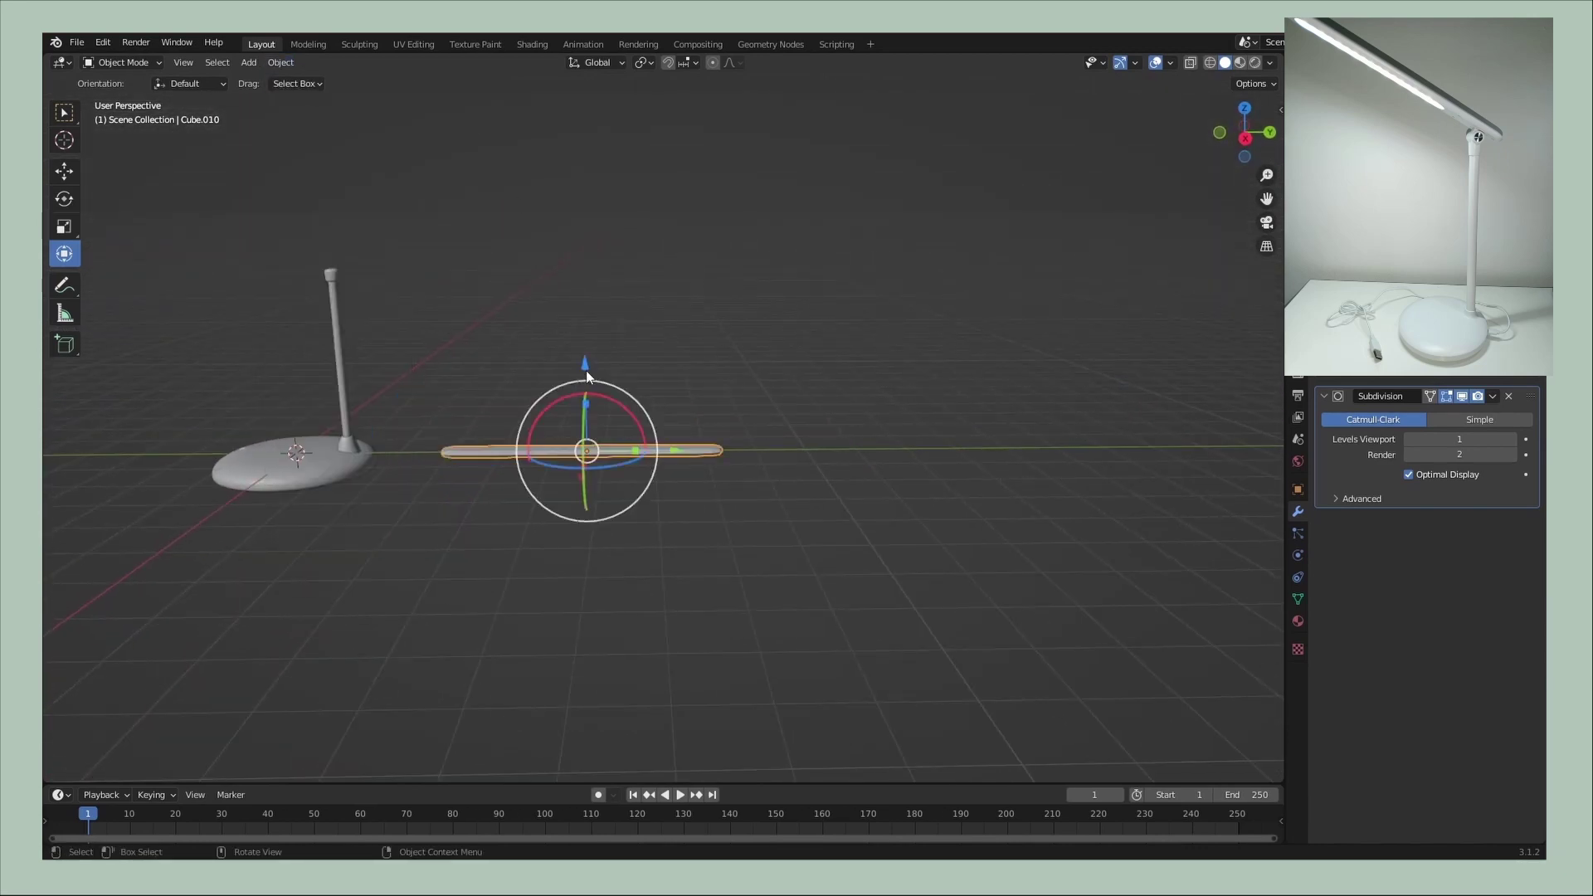
# - Raise the bar above the stand and deselect it
pyautogui.moveTo(587, 378); pyautogui.dragTo(581, 133)
pyautogui.scroll(3, 505, 281)
pyautogui.keyDown('shift'); pyautogui.moveTo(506, 282); pyautogui.dragTo(975, 498, button='middle'); pyautogui.keyUp('shift')
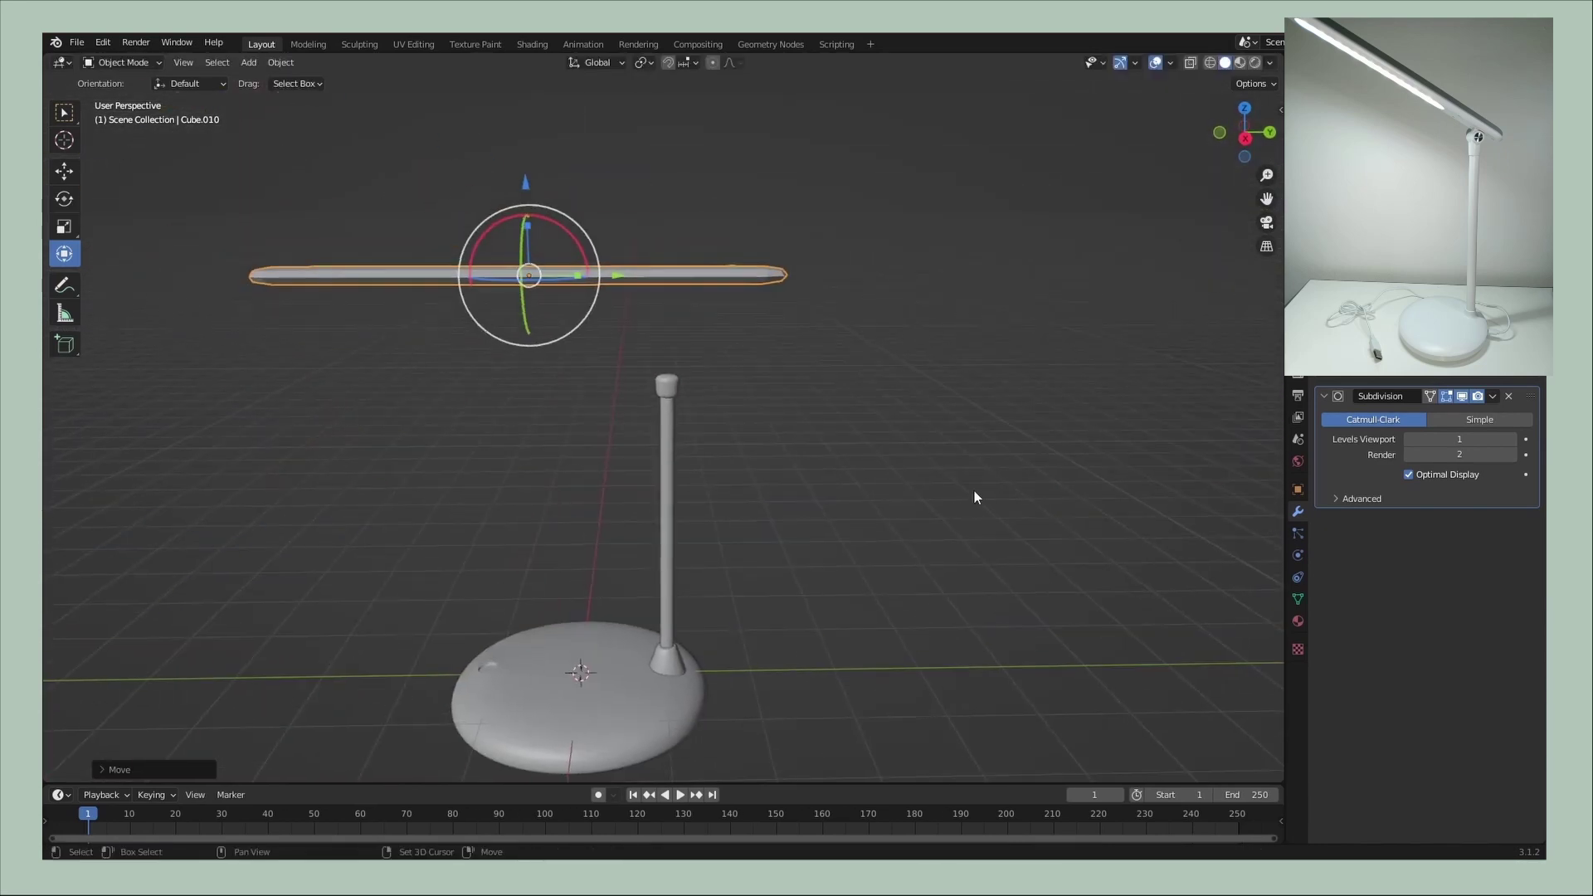
pyautogui.click(730, 316)
pyautogui.moveTo(807, 380)
pyautogui.mouseDown(button='middle')
pyautogui.moveTo(814, 285)
pyautogui.moveTo(814, 441)
pyautogui.moveTo(694, 406)
pyautogui.moveTo(757, 330)
pyautogui.mouseUp(button='middle')
# - Select the bar, inset its middle face, and push it into the bar
pyautogui.scroll(3, 834, 531)
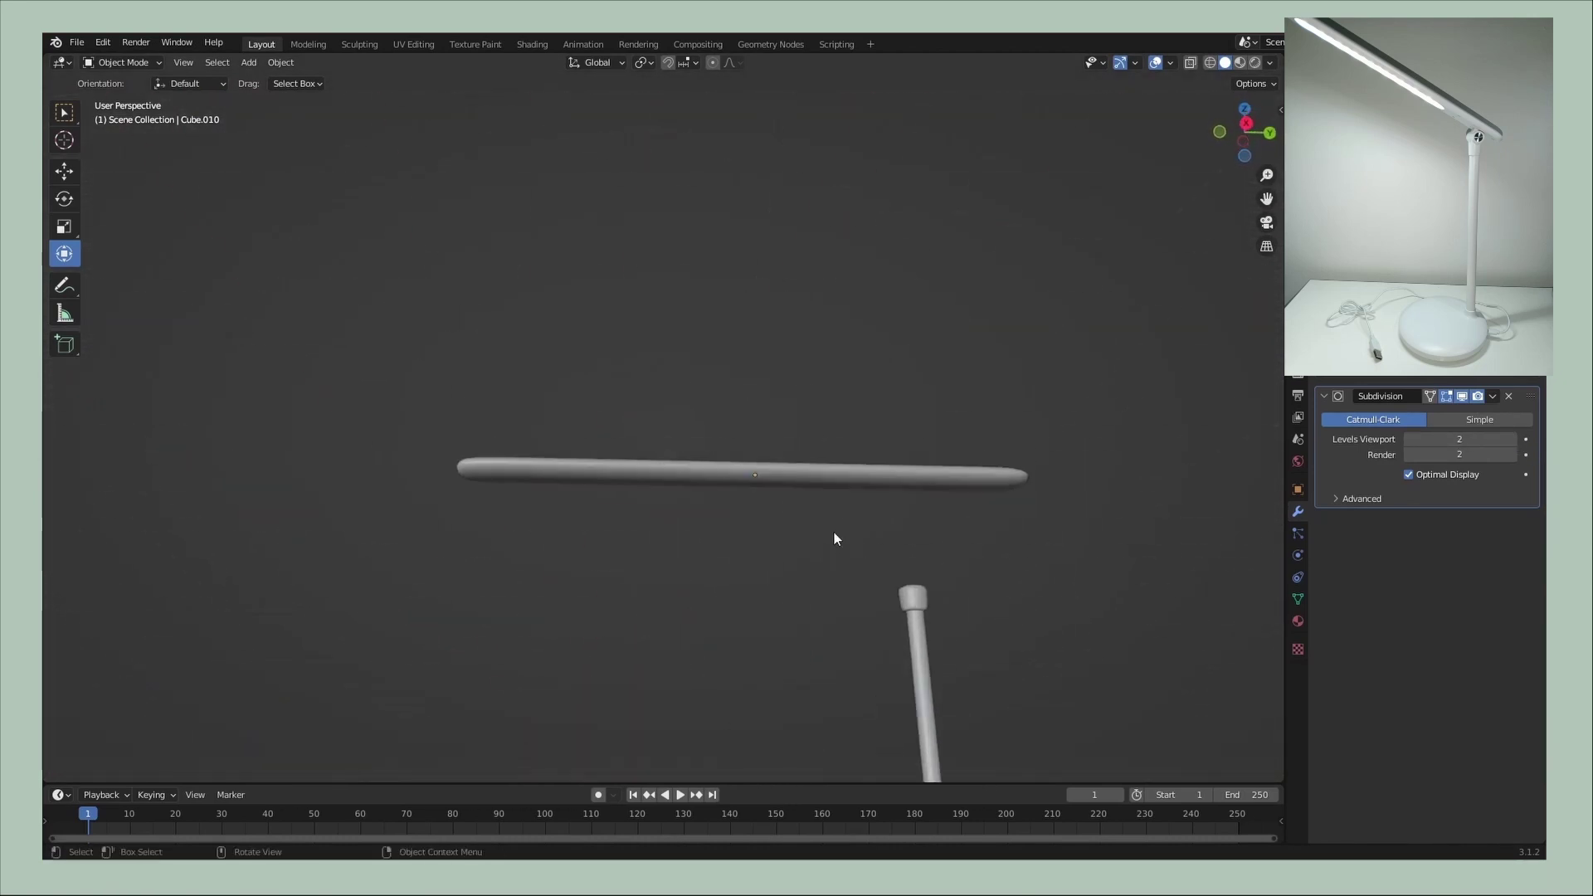
pyautogui.click(808, 518)
pyautogui.press('Tab')
pyautogui.press('i')
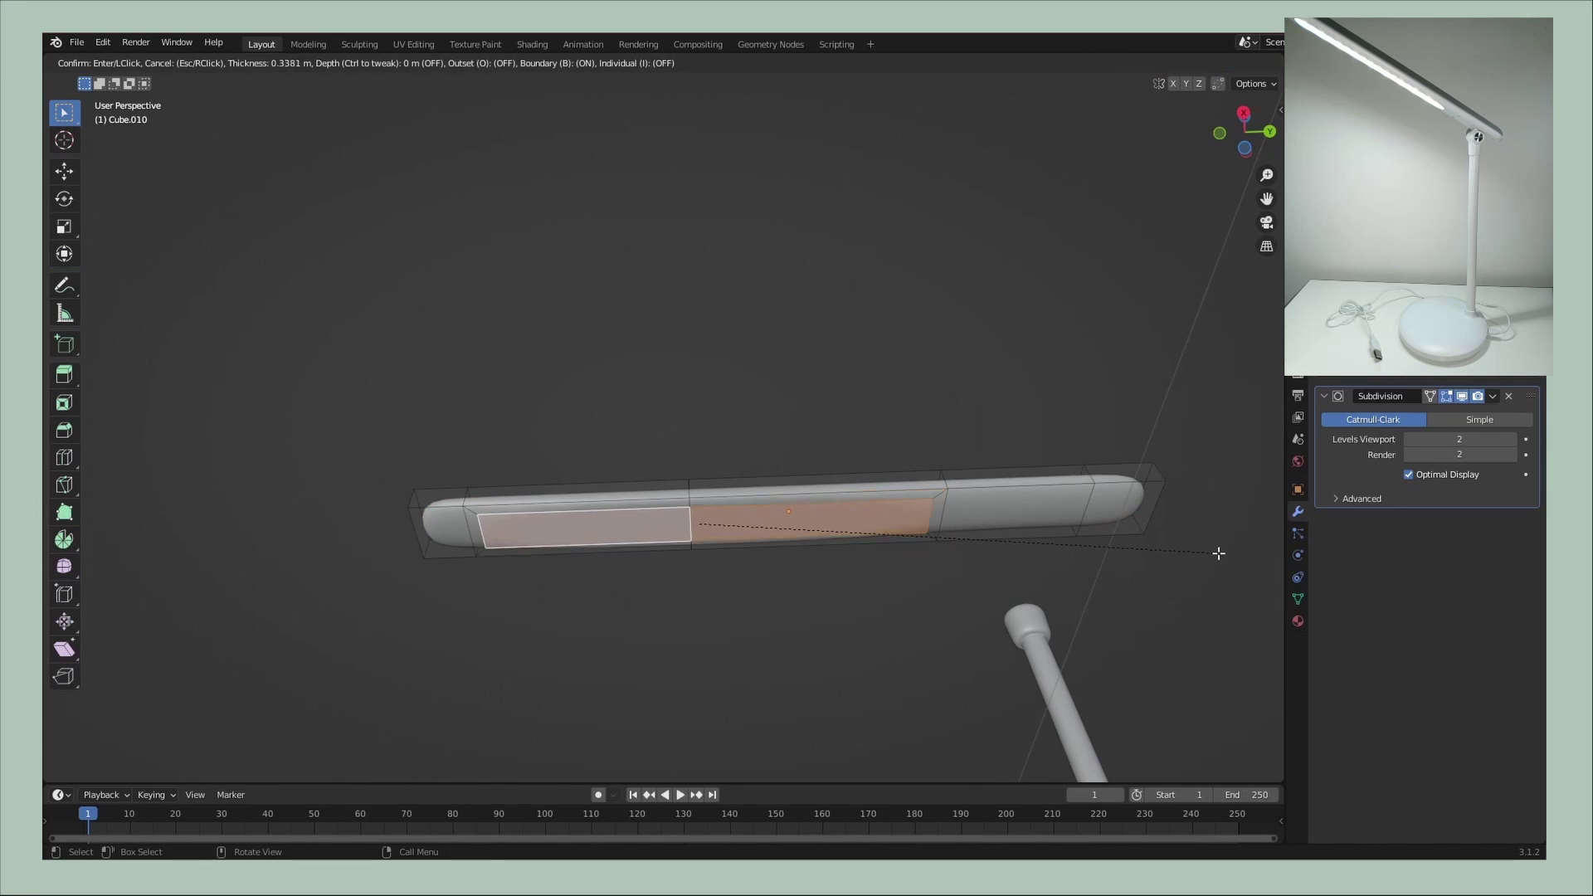
pyautogui.click(1213, 554)
pyautogui.press('e')
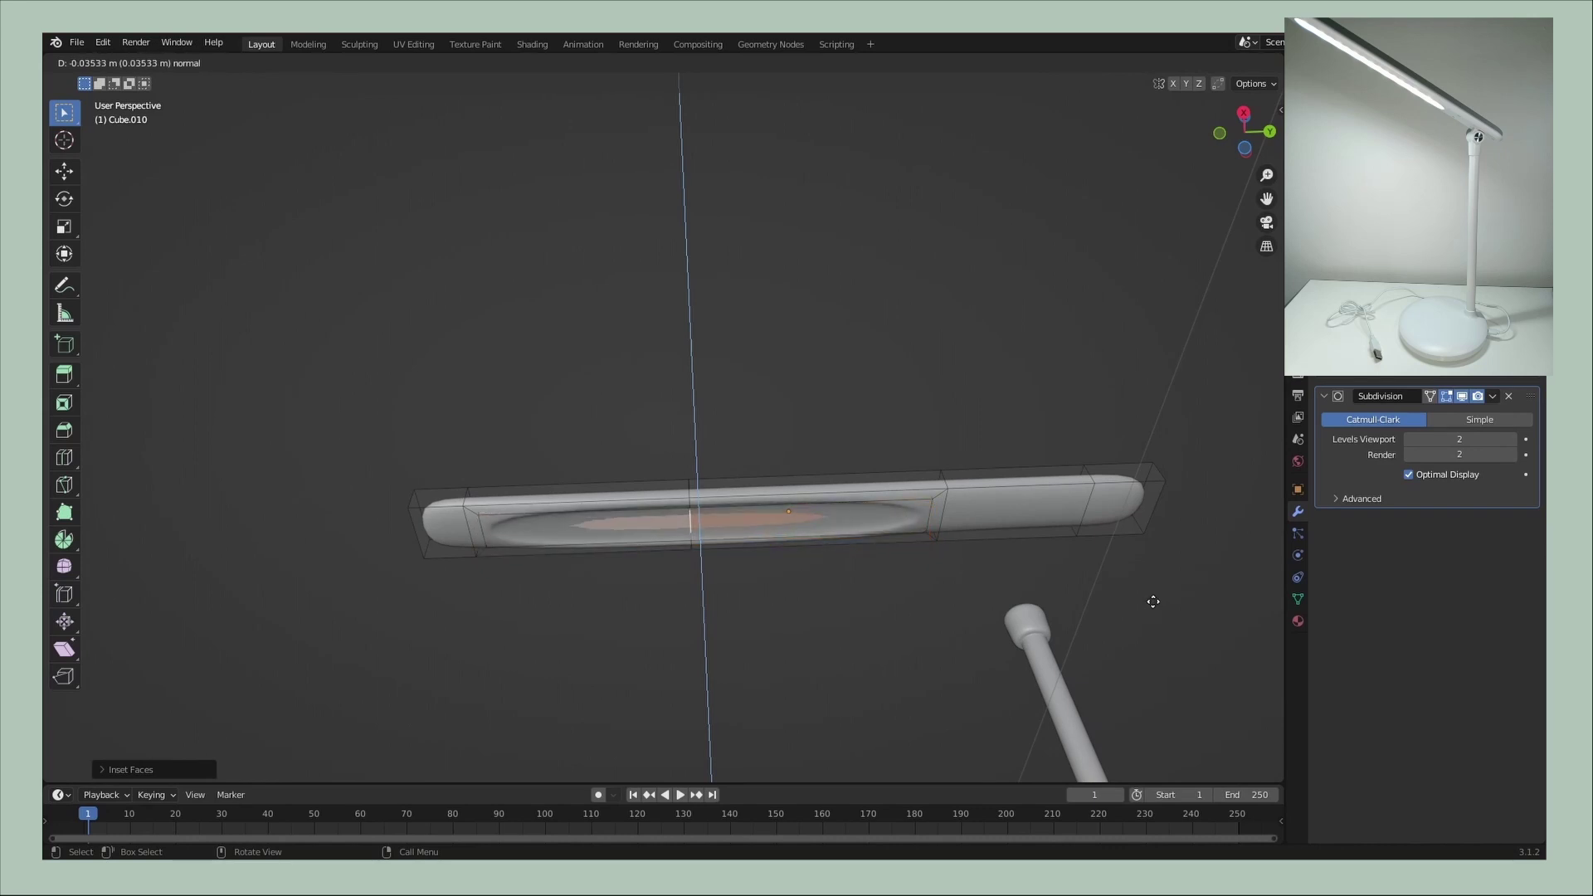
# - Inset the face again and set its recess depth along Z
pyautogui.press('i')
pyautogui.click(975, 567)
pyautogui.press('g')
pyautogui.press('z')
pyautogui.press('z')
pyautogui.click(999, 575)
# - Return to object mode and raise the bar's subdivision level to 4
pyautogui.press('Tab')
pyautogui.moveTo(999, 574)
pyautogui.mouseDown(button='middle')
pyautogui.moveTo(1000, 629)
pyautogui.moveTo(929, 615)
pyautogui.moveTo(790, 689)
pyautogui.moveTo(793, 633)
pyautogui.mouseUp(button='middle')
pyautogui.hotkey('ctrl', '4')
pyautogui.scroll(2, 929, 559)
pyautogui.scroll(2, 764, 604)
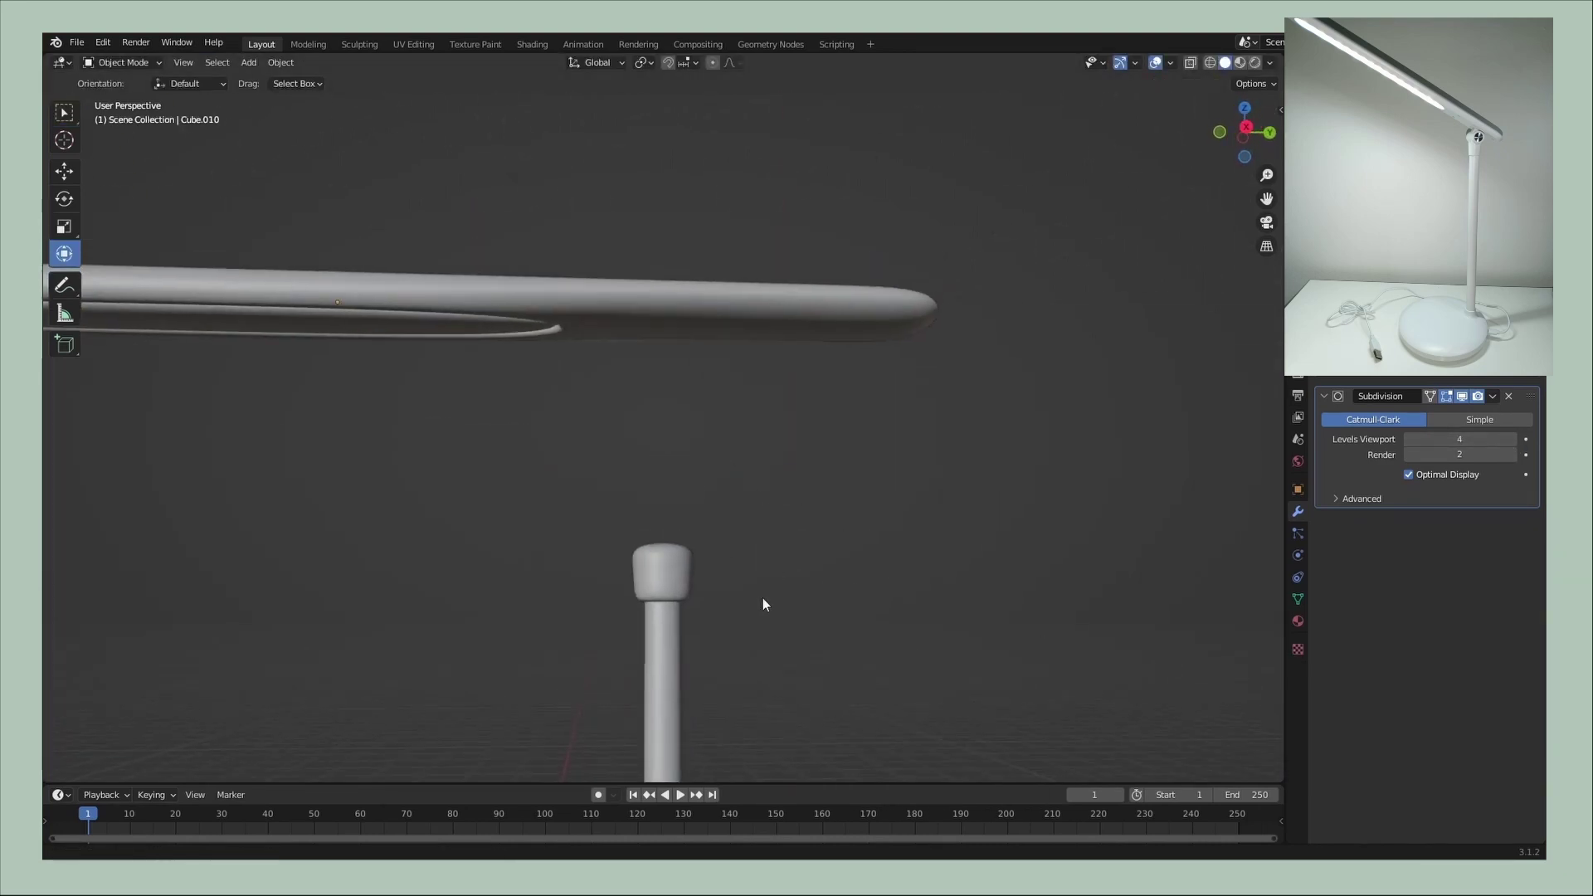
pyautogui.scroll(2, 763, 604)
pyautogui.click(643, 539)
pyautogui.hotkey('shift', 'a')
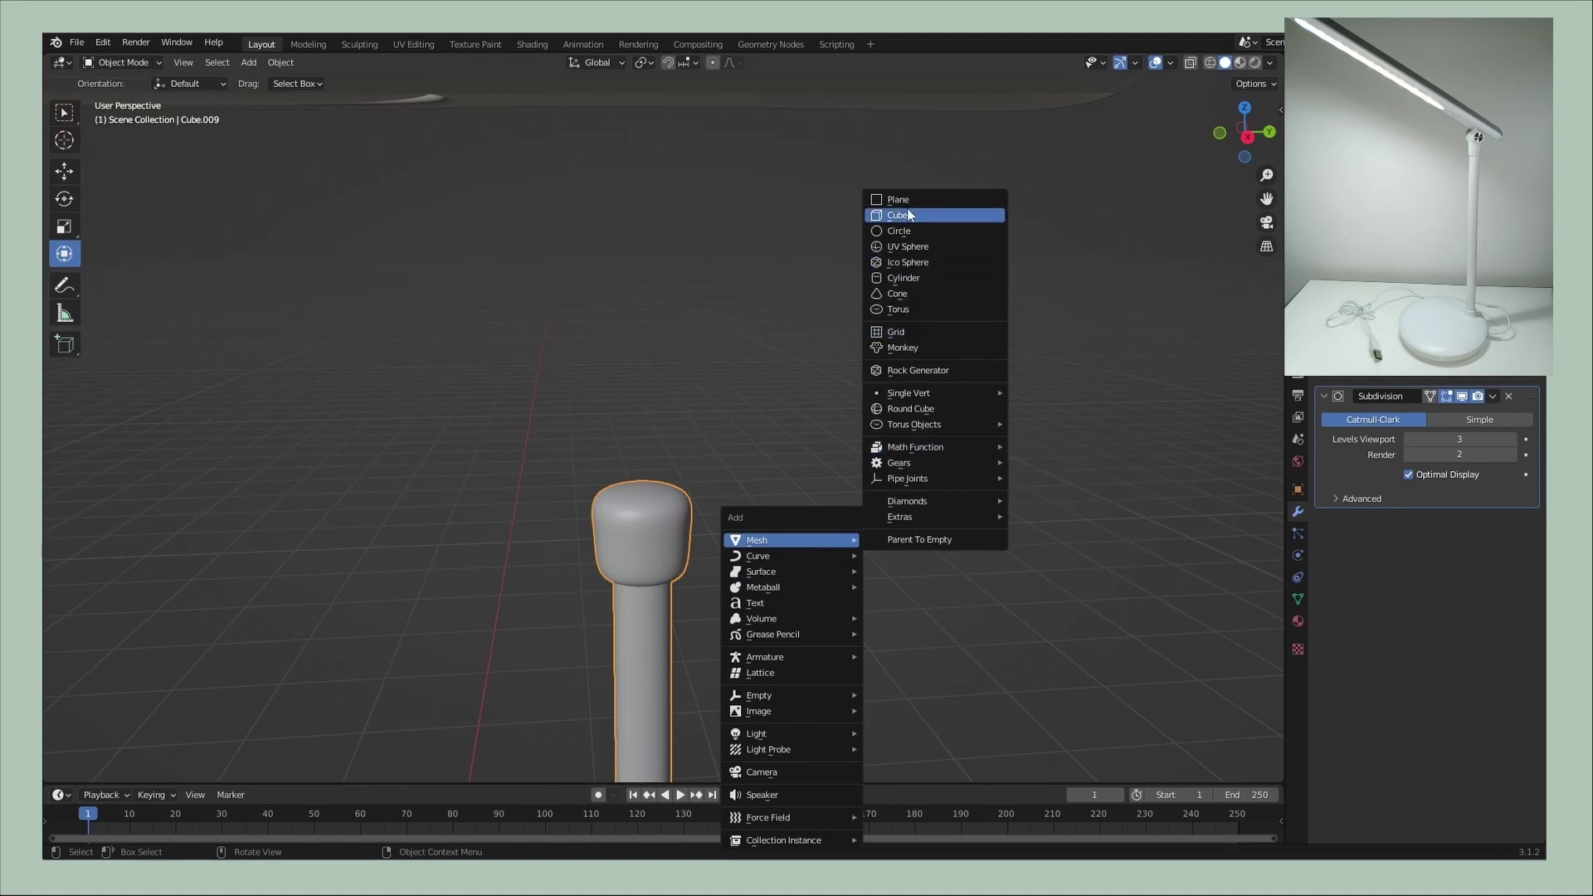
# - Add a new cube, shrink it, and move it onto the stand top
pyautogui.click(909, 215)
pyautogui.scroll(-3, 771, 480)
pyautogui.press('g')
pyautogui.press('s')
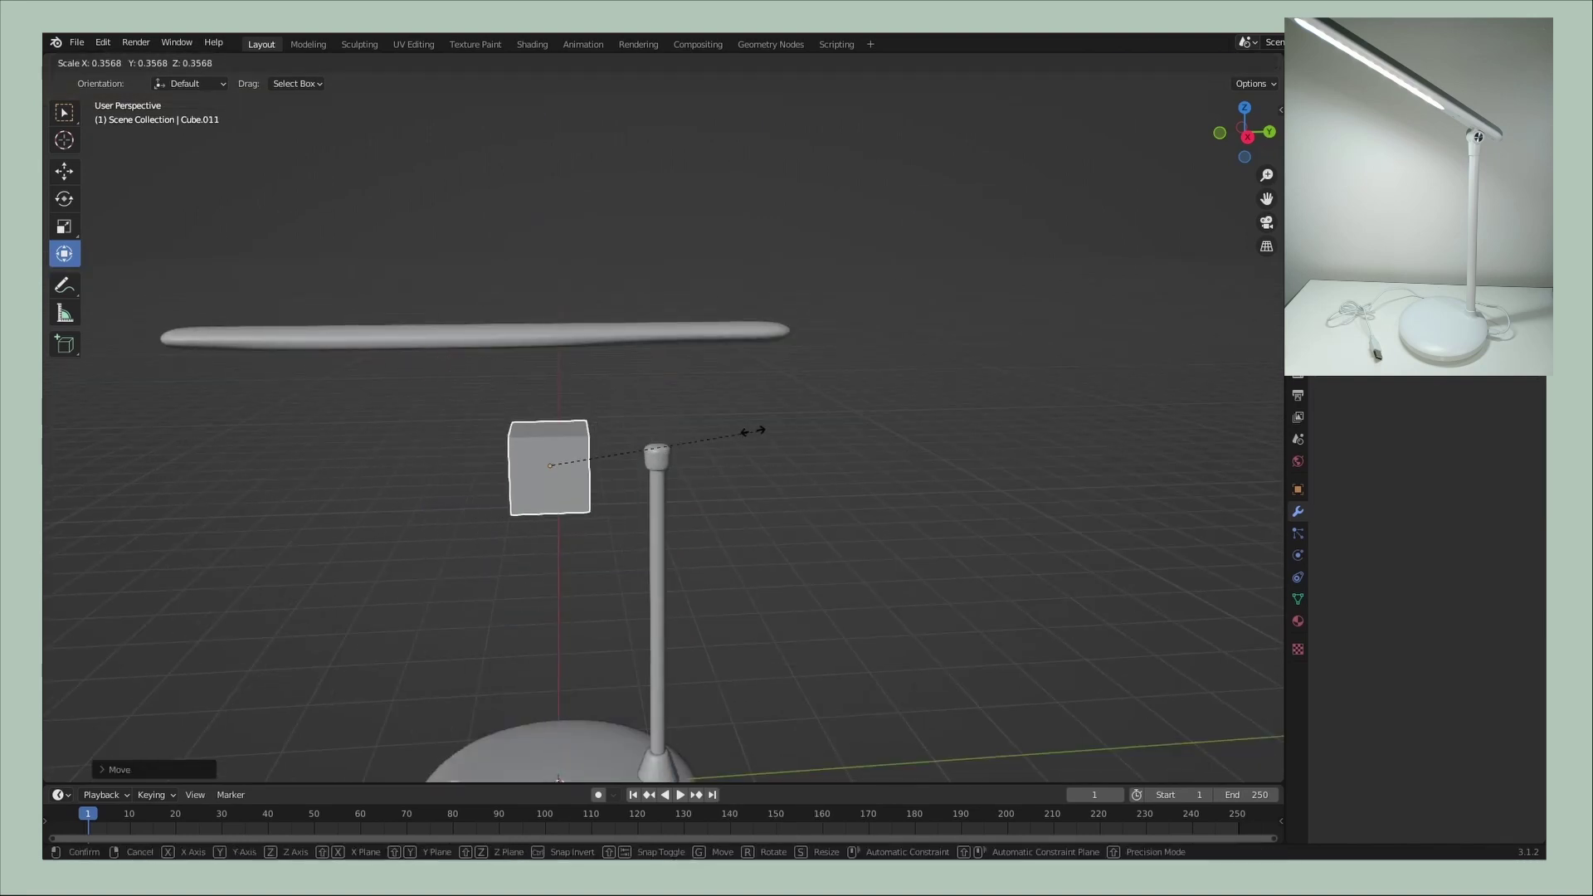
pyautogui.click(754, 431)
pyautogui.moveTo(754, 431); pyautogui.dragTo(646, 480, button='middle')
pyautogui.moveTo(392, 550); pyautogui.dragTo(672, 566)
pyautogui.moveTo(672, 566)
pyautogui.mouseDown(button='middle')
pyautogui.moveTo(593, 595)
pyautogui.moveTo(498, 464)
pyautogui.mouseUp(button='middle')
# - Fine-tune the cube's height and X/Y position beside the pole top
pyautogui.moveTo(495, 461); pyautogui.dragTo(494, 429)
pyautogui.moveTo(586, 518); pyautogui.dragTo(600, 517)
pyautogui.click(599, 523)
pyautogui.moveTo(599, 523)
pyautogui.mouseDown(button='middle')
pyautogui.moveTo(680, 496)
pyautogui.moveTo(655, 527)
pyautogui.moveTo(685, 473)
pyautogui.mouseUp(button='middle')
pyautogui.moveTo(686, 473); pyautogui.dragTo(680, 476)
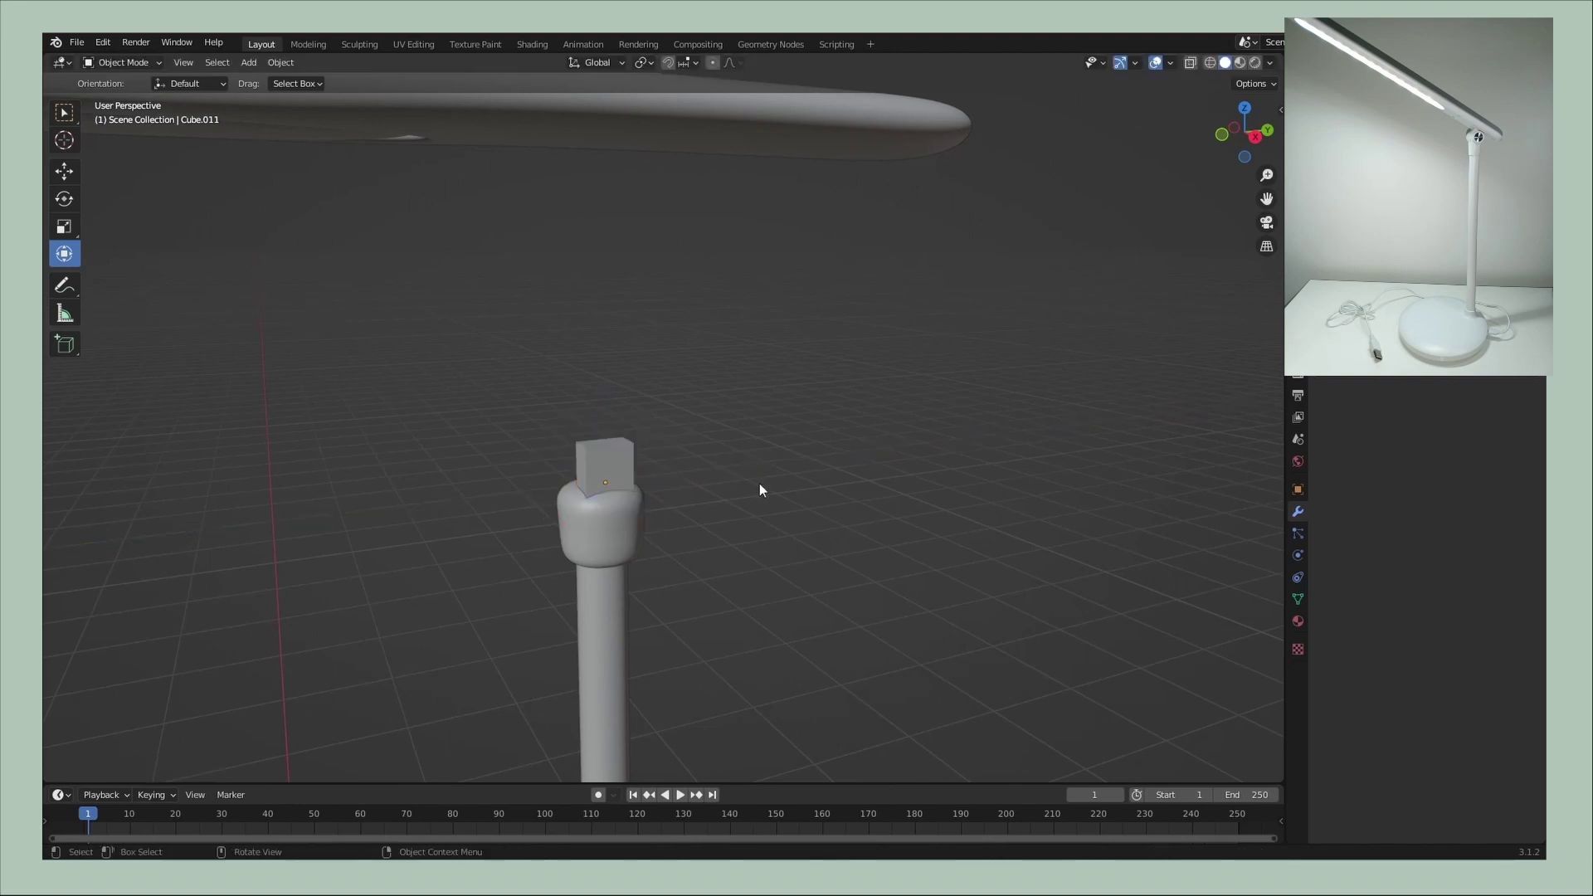
pyautogui.moveTo(760, 483); pyautogui.dragTo(660, 471, button='middle')
pyautogui.moveTo(651, 409); pyautogui.dragTo(650, 392)
# - Narrow the cube along X and shift it to the right
pyautogui.moveTo(993, 448)
pyautogui.mouseDown(button='middle')
pyautogui.moveTo(865, 481)
pyautogui.moveTo(1054, 457)
pyautogui.moveTo(840, 489)
pyautogui.mouseUp(button='middle')
pyautogui.moveTo(769, 502); pyautogui.dragTo(939, 515)
pyautogui.moveTo(770, 502); pyautogui.dragTo(875, 501)
pyautogui.moveTo(750, 496); pyautogui.dragTo(778, 503)
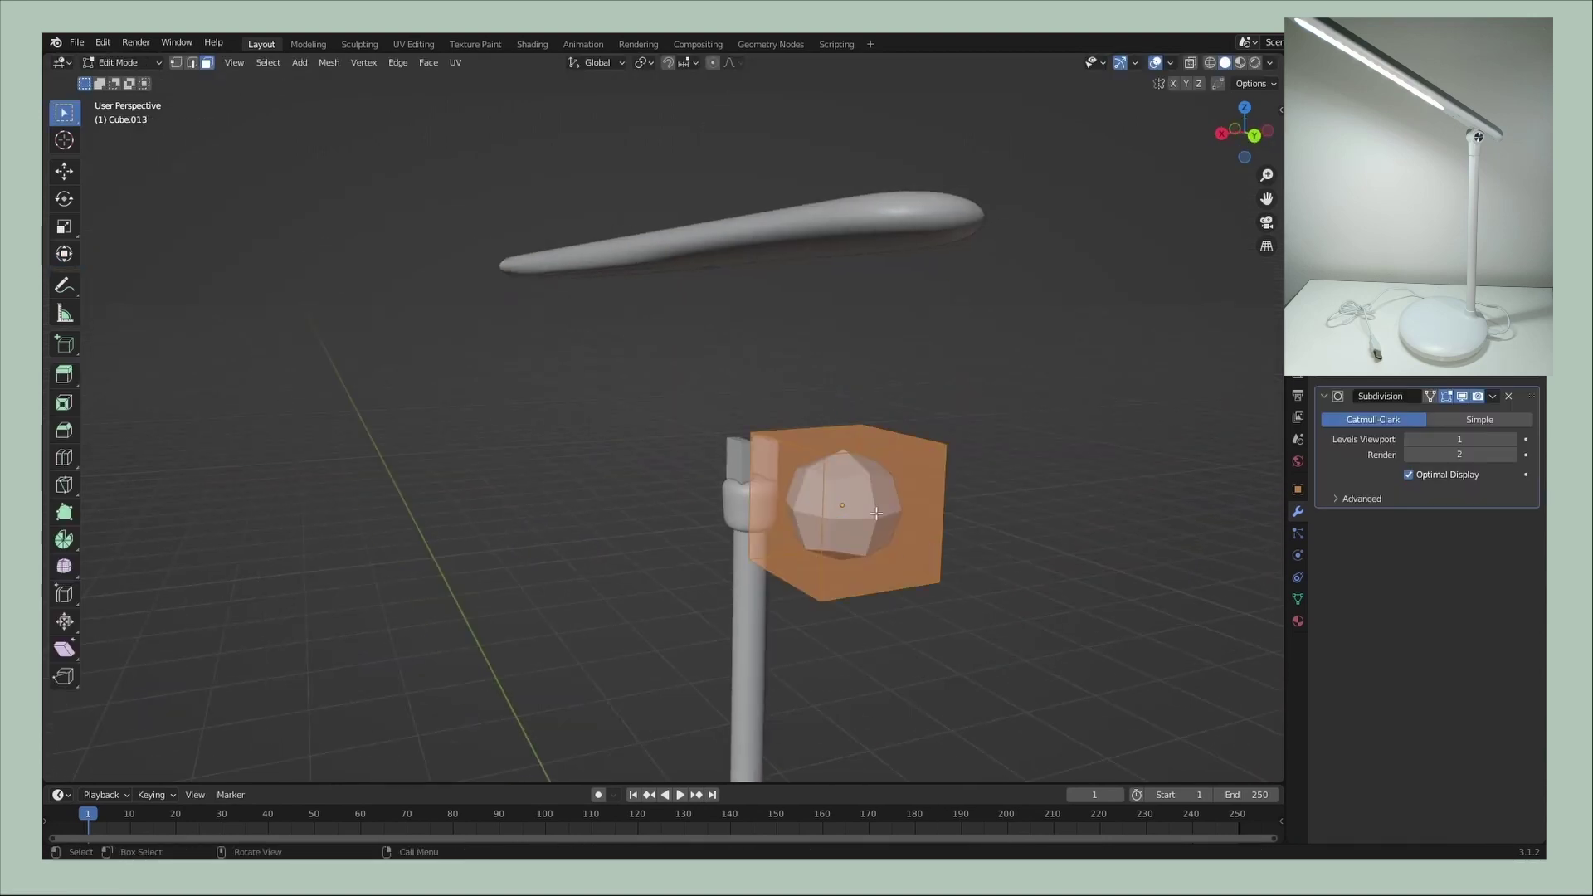
# - Extrude the small cube, add an edge loop, and extrude its end face outward
pyautogui.press('e')
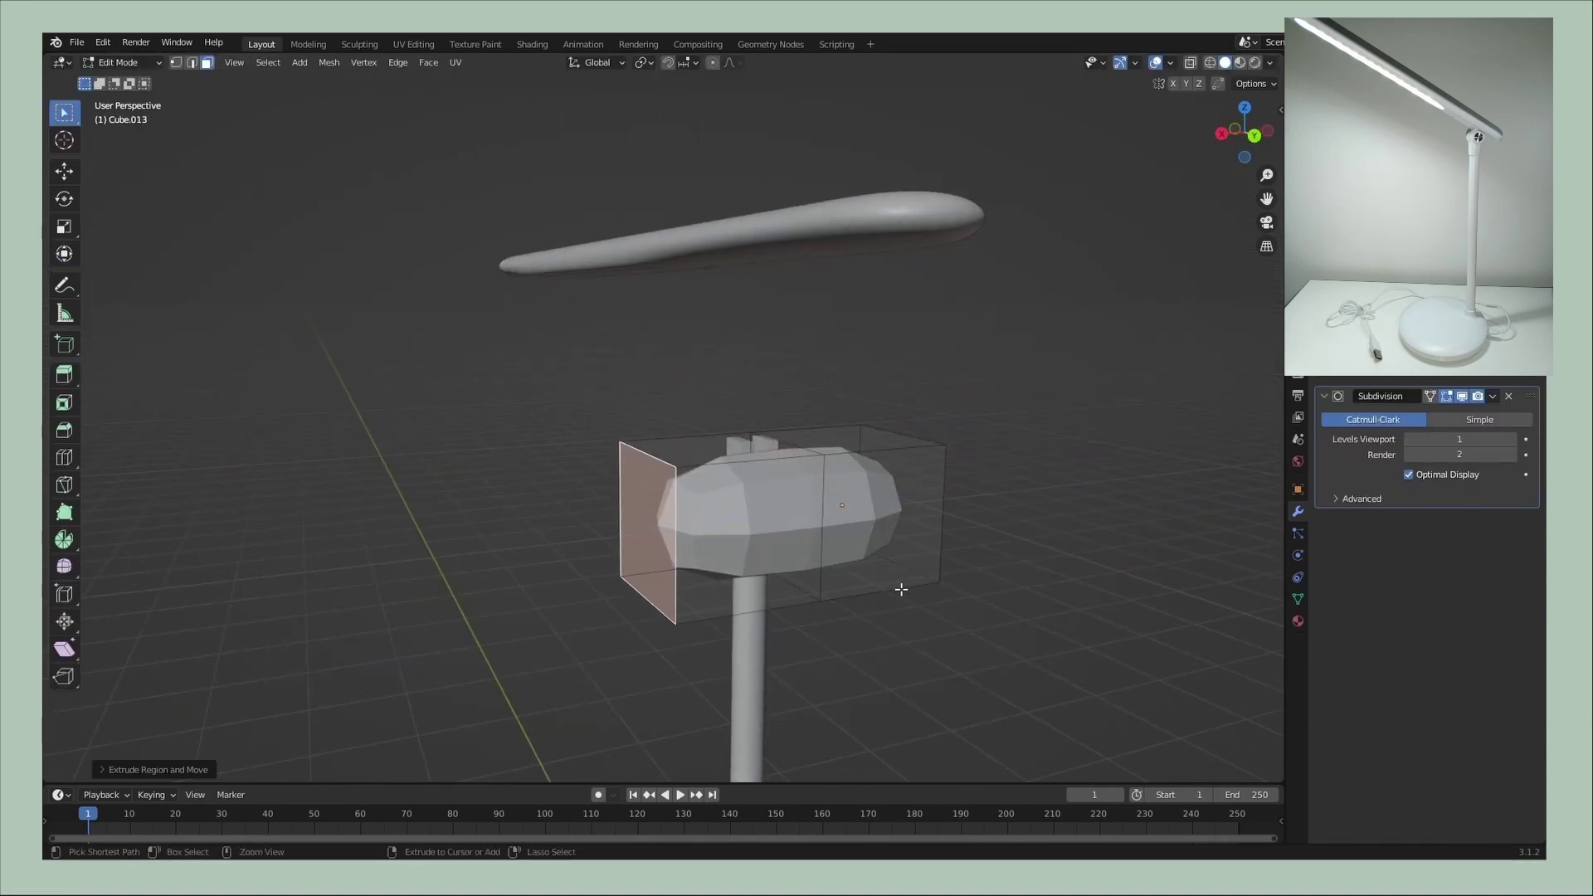
pyautogui.hotkey('ctrl', 'r')
pyautogui.click(909, 564)
pyautogui.moveTo(776, 571)
pyautogui.mouseDown(button='middle')
pyautogui.moveTo(948, 565)
pyautogui.moveTo(1198, 592)
pyautogui.mouseUp(button='middle')
pyautogui.press('3')
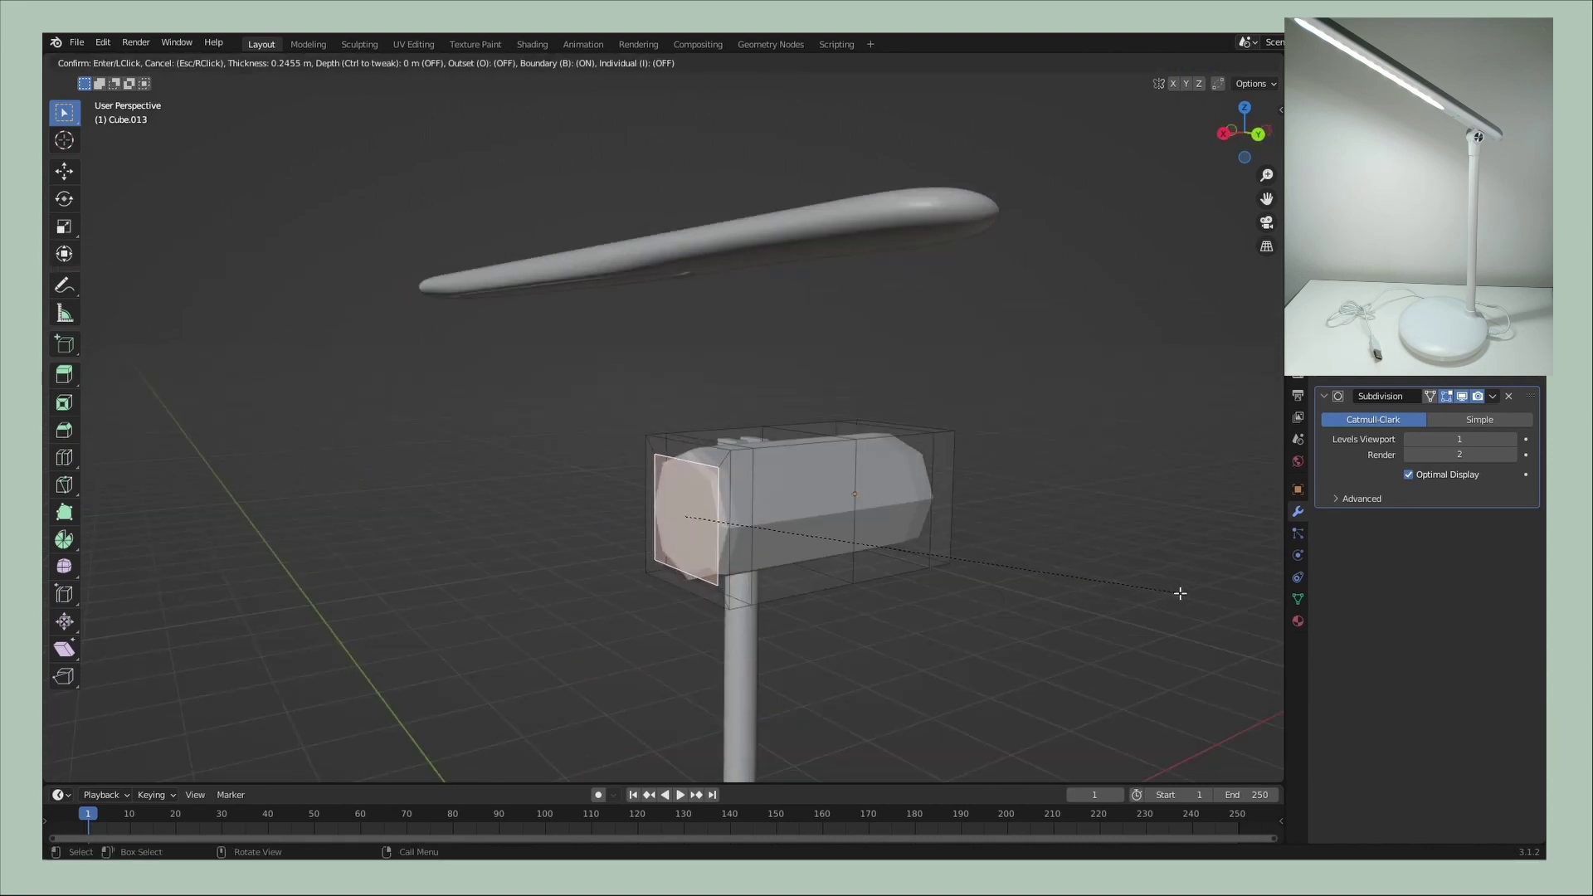
pyautogui.press('e')
pyautogui.moveTo(1078, 605)
pyautogui.mouseDown(button='middle')
pyautogui.moveTo(1123, 597)
pyautogui.moveTo(971, 615)
pyautogui.mouseUp(button='middle')
pyautogui.press('e')
pyautogui.click(1107, 599)
# - Inset and scale the end face, then extrude it inward for a recessed end
pyautogui.moveTo(1460, 439); pyautogui.dragTo(1512, 444)
pyautogui.moveTo(996, 540)
pyautogui.mouseDown(button='middle')
pyautogui.moveTo(783, 569)
pyautogui.moveTo(1001, 528)
pyautogui.moveTo(1043, 544)
pyautogui.moveTo(843, 555)
pyautogui.moveTo(944, 541)
pyautogui.mouseUp(button='middle')
pyautogui.press('i')
pyautogui.click(989, 526)
pyautogui.press('s')
pyautogui.click(944, 542)
pyautogui.press('e')
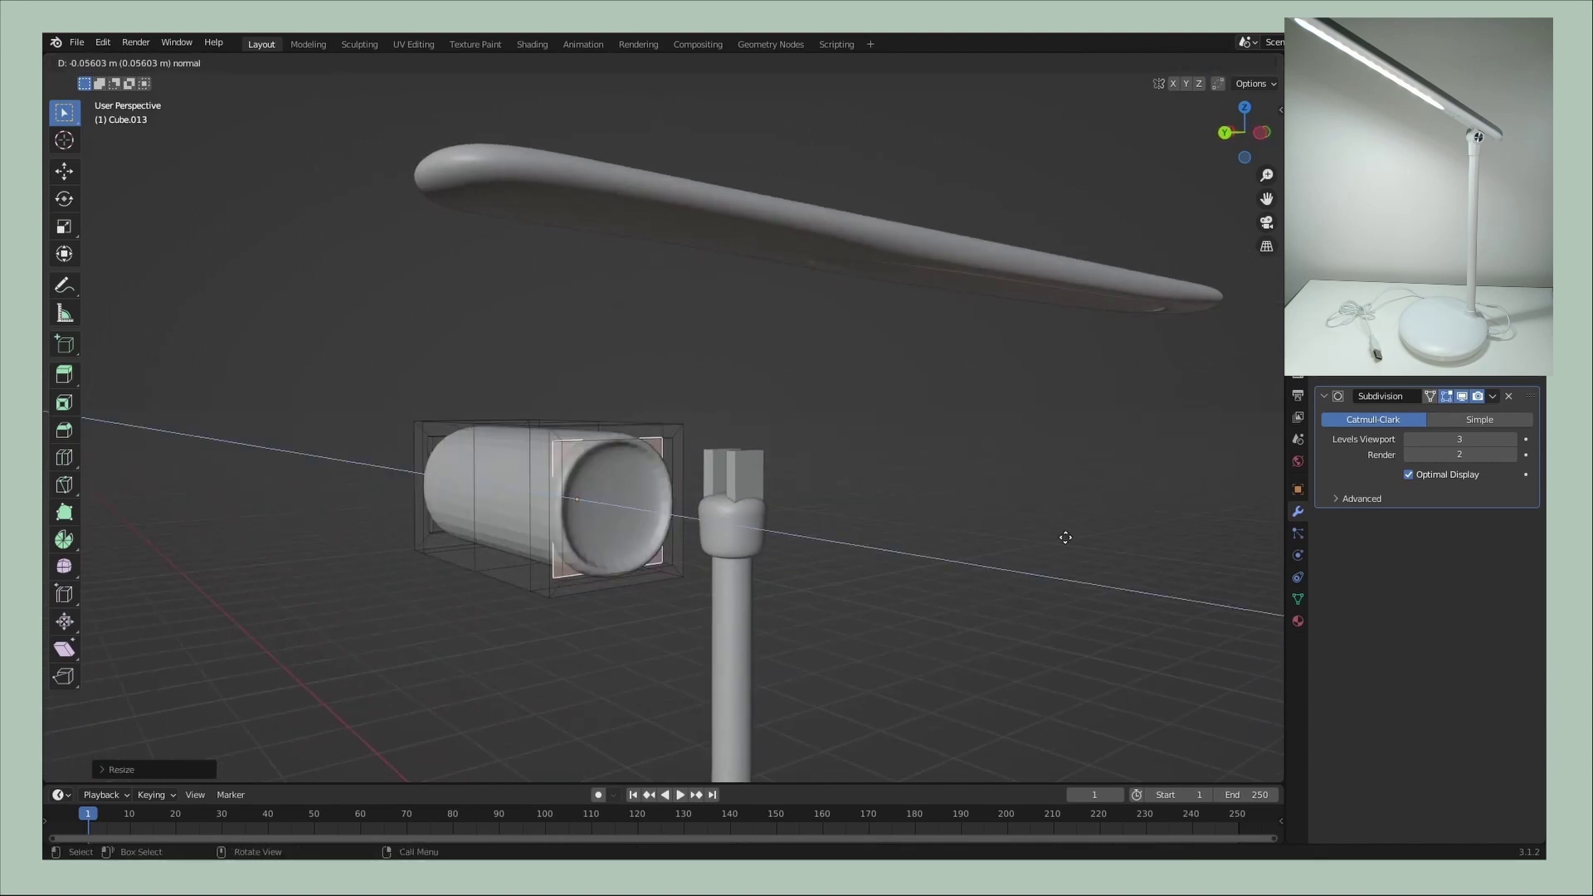
pyautogui.click(1065, 538)
pyautogui.press('e')
pyautogui.click(1034, 537)
# - Back in object mode, give the joint's head piece subdivision level 1
pyautogui.moveTo(1033, 538)
pyautogui.mouseDown(button='middle')
pyautogui.moveTo(747, 456)
pyautogui.moveTo(1020, 540)
pyautogui.moveTo(775, 530)
pyautogui.mouseUp(button='middle')
pyautogui.press('Tab')
pyautogui.click(863, 614)
pyautogui.hotkey('ctrl', '1')
pyautogui.moveTo(863, 614); pyautogui.dragTo(831, 506, button='middle')
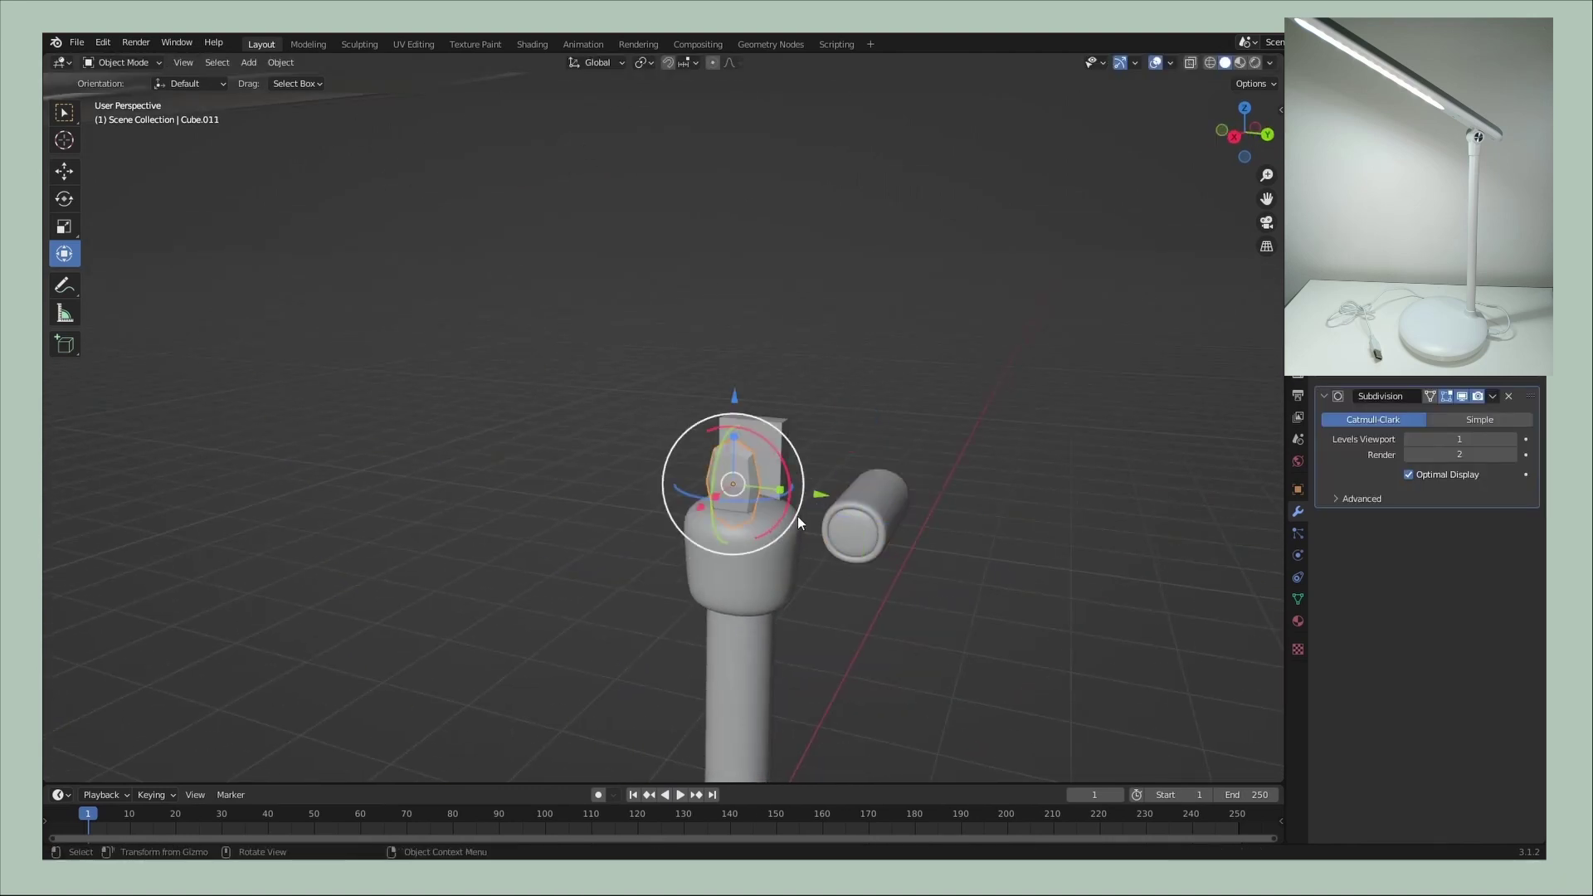
# - Reshape the joint head piece with a loop cut, scaling and an edge slide
pyautogui.press('Tab')
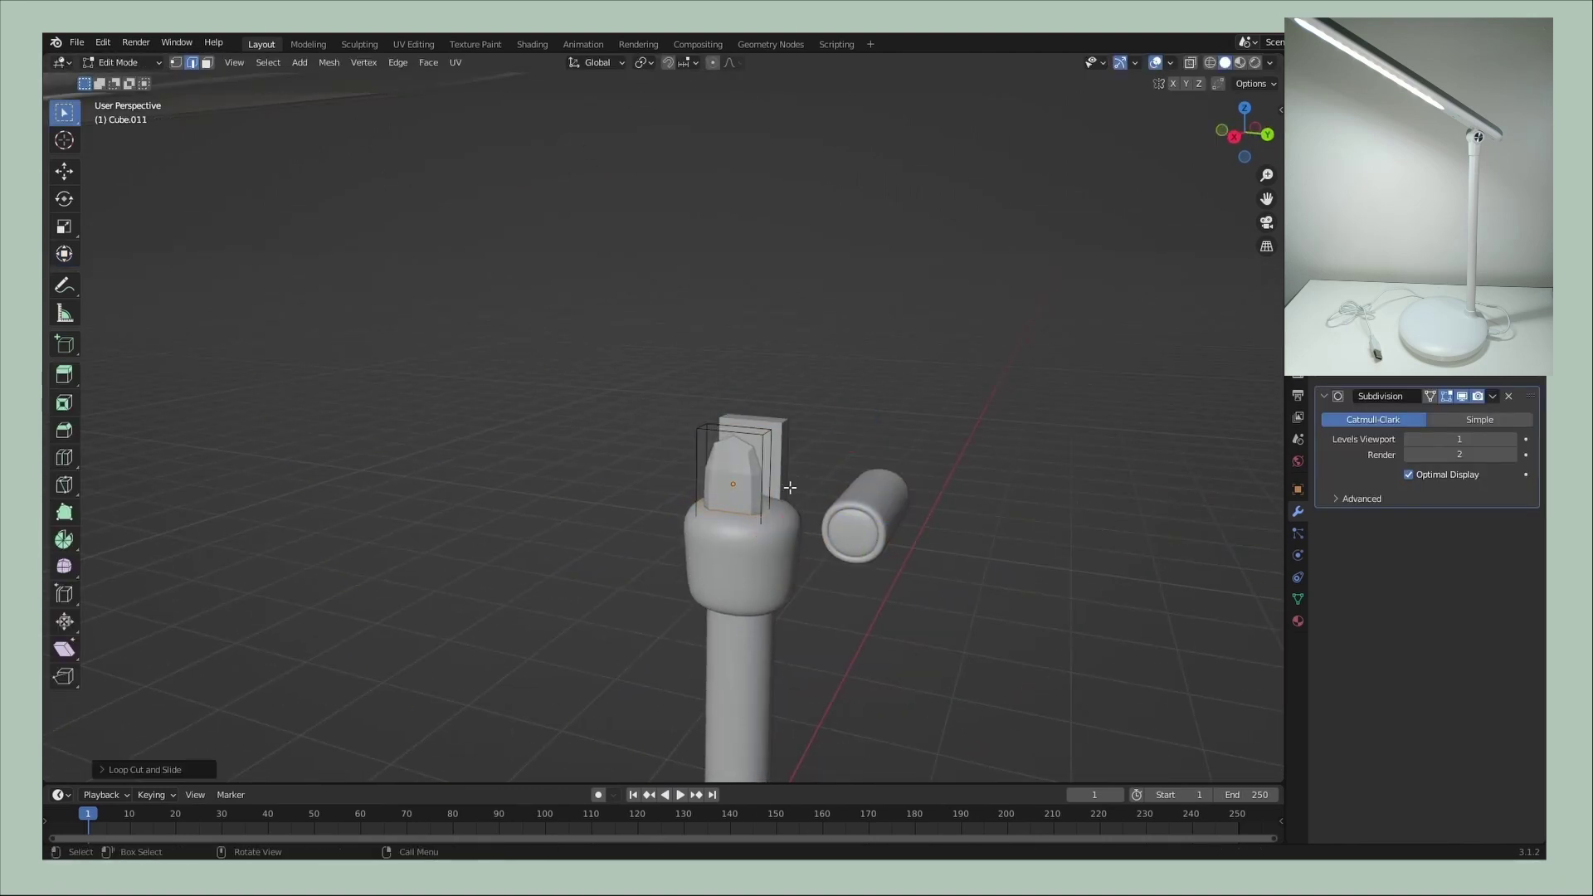
pyautogui.click(783, 456)
pyautogui.moveTo(782, 456)
pyautogui.mouseDown(button='middle')
pyautogui.moveTo(917, 509)
pyautogui.moveTo(751, 421)
pyautogui.mouseUp(button='middle')
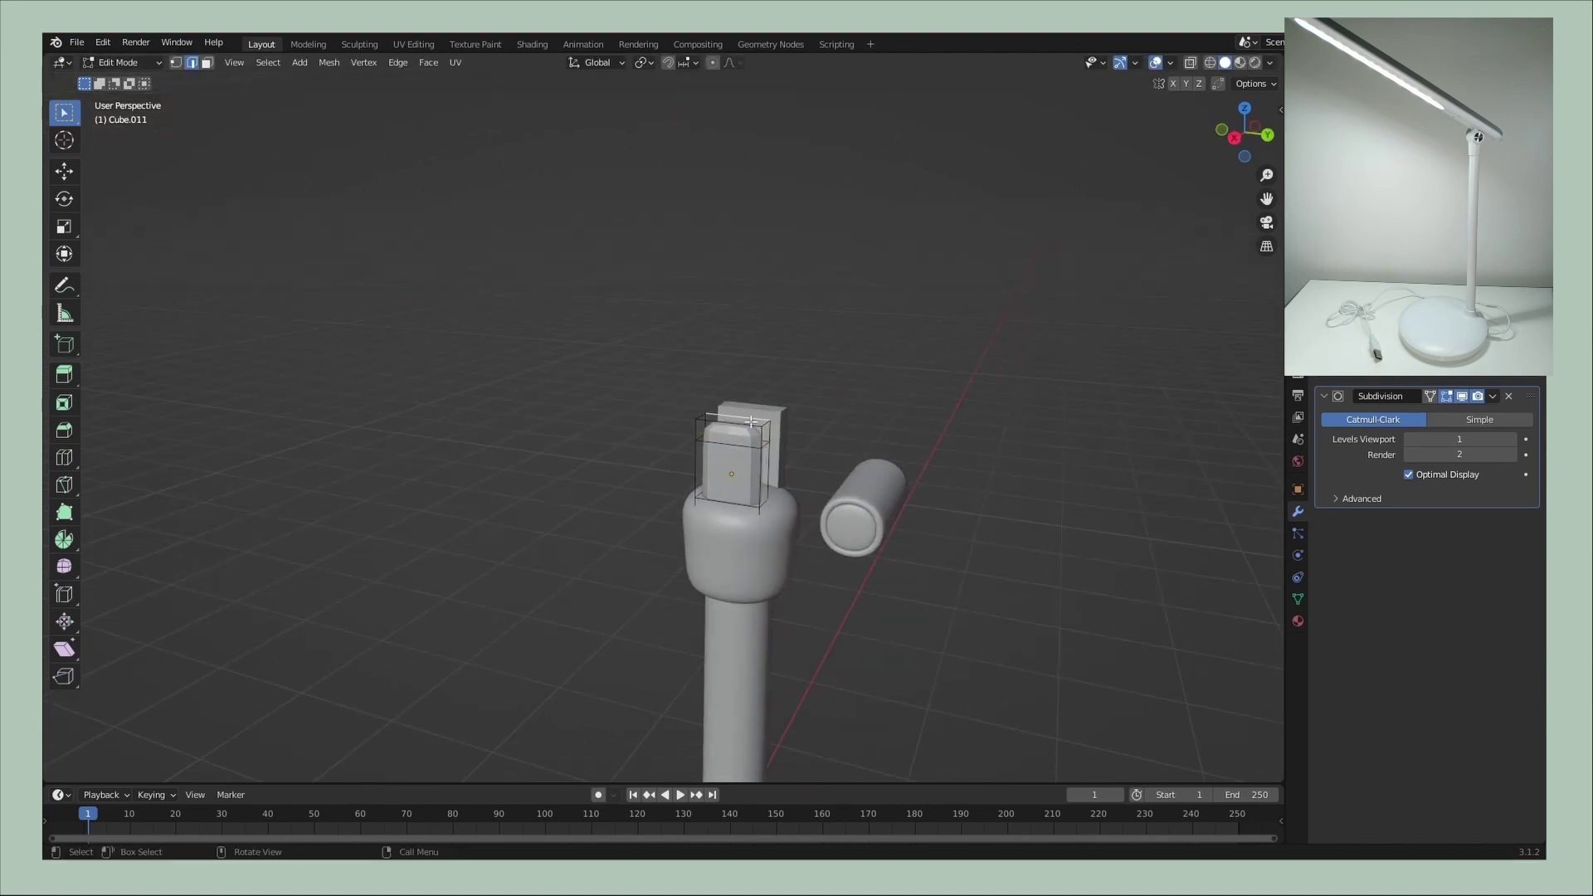
pyautogui.click(1133, 528)
pyautogui.moveTo(932, 533); pyautogui.dragTo(903, 564, button='middle')
pyautogui.click(882, 508)
pyautogui.moveTo(882, 509)
pyautogui.mouseDown(button='middle')
pyautogui.moveTo(933, 523)
pyautogui.moveTo(730, 522)
pyautogui.moveTo(849, 555)
pyautogui.moveTo(961, 627)
pyautogui.moveTo(516, 540)
pyautogui.moveTo(737, 565)
pyautogui.moveTo(717, 604)
pyautogui.moveTo(508, 544)
pyautogui.moveTo(701, 558)
pyautogui.moveTo(496, 547)
pyautogui.moveTo(567, 524)
pyautogui.moveTo(982, 619)
pyautogui.moveTo(494, 548)
pyautogui.mouseUp(button='middle')
pyautogui.press('Tab')
pyautogui.press('s')
pyautogui.click(720, 484)
pyautogui.press('Tab')
pyautogui.press('Tab')
pyautogui.hotkey('ctrl', '3')
# - Duplicate the head piece with Ctrl+C/Ctrl+V and rotate the copy into a second prong
pyautogui.click(496, 547)
pyautogui.hotkey('ctrl', 'c')
pyautogui.hotkey('ctrl', 'v')
pyautogui.moveTo(459, 536); pyautogui.dragTo(381, 536)
pyautogui.moveTo(659, 512)
pyautogui.mouseDown(button='middle')
pyautogui.moveTo(775, 473)
pyautogui.moveTo(811, 508)
pyautogui.moveTo(850, 508)
pyautogui.moveTo(659, 425)
pyautogui.mouseUp(button='middle')
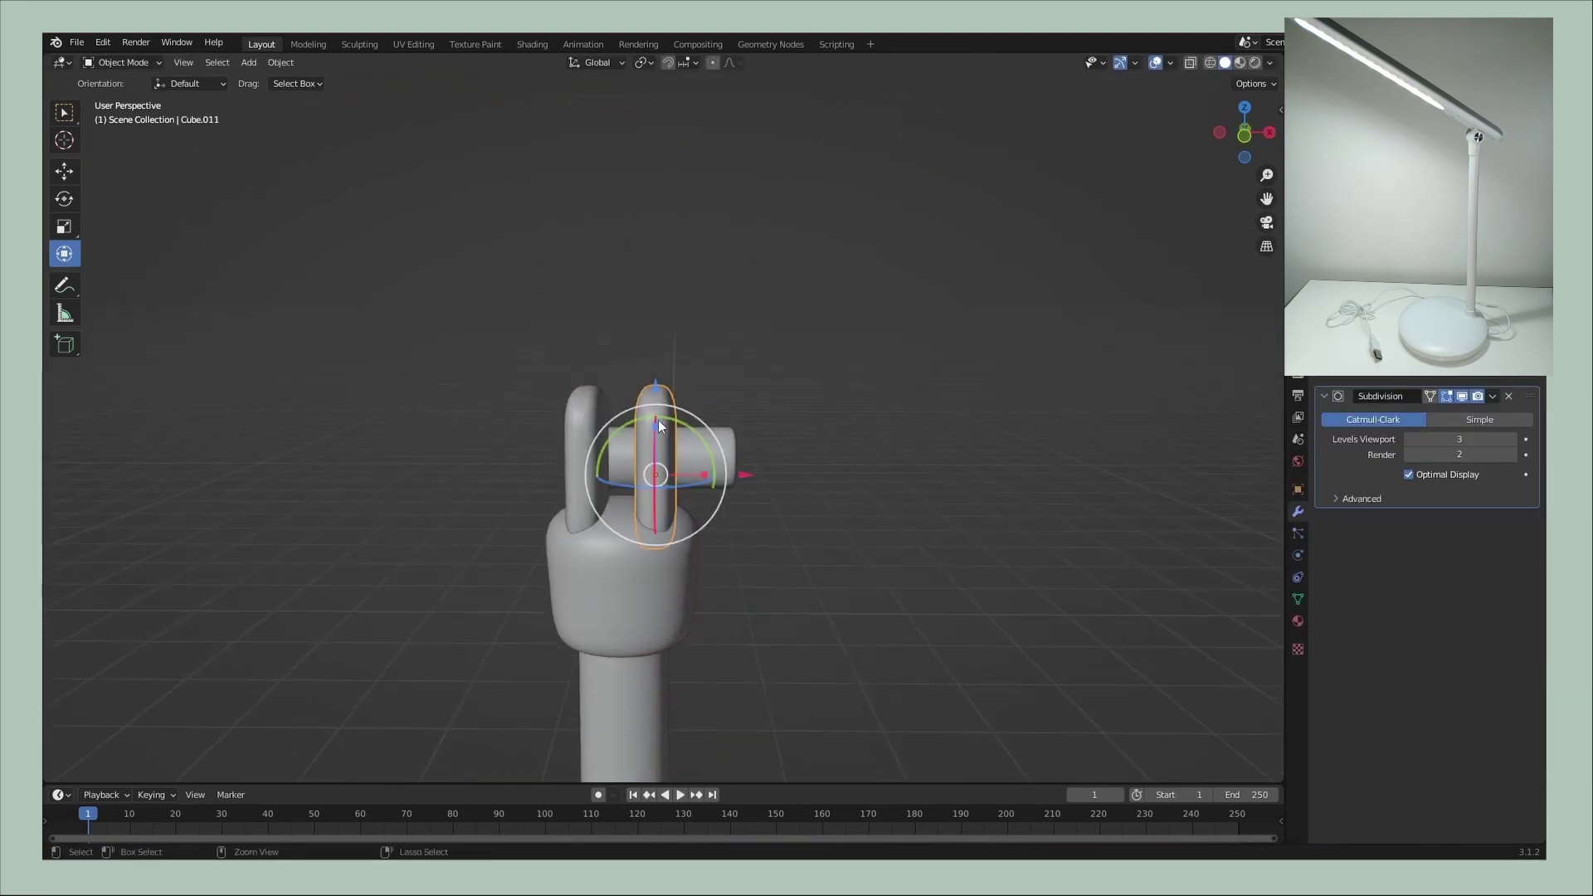
pyautogui.moveTo(737, 475)
pyautogui.mouseDown(button='middle')
pyautogui.moveTo(825, 491)
pyautogui.moveTo(652, 349)
pyautogui.mouseUp(button='middle')
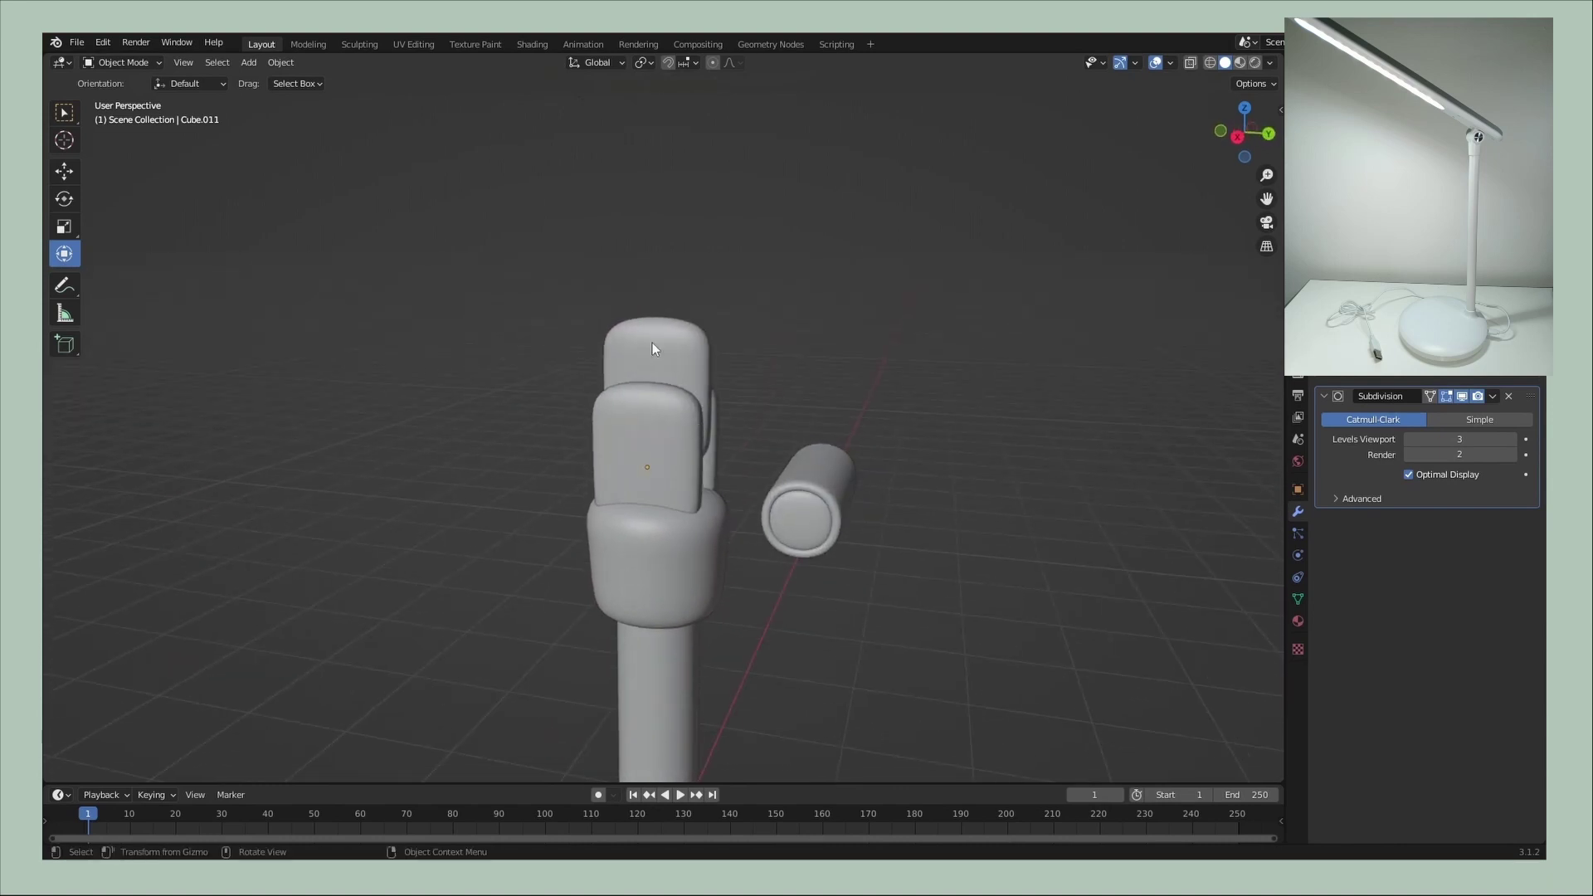
pyautogui.click(714, 378)
pyautogui.moveTo(921, 562)
pyautogui.mouseDown(button='middle')
pyautogui.moveTo(753, 594)
pyautogui.moveTo(654, 413)
pyautogui.mouseUp(button='middle')
# - Slide the cylinder pin along Y so it sits between the two hinge prongs
pyautogui.click(658, 473)
pyautogui.moveTo(730, 473)
pyautogui.mouseDown()
pyautogui.moveTo(729, 440)
pyautogui.moveTo(858, 535)
pyautogui.mouseUp()
pyautogui.moveTo(858, 535)
pyautogui.mouseDown(button='middle')
pyautogui.moveTo(1188, 521)
pyautogui.moveTo(1153, 545)
pyautogui.mouseUp(button='middle')
pyautogui.click(631, 357)
pyautogui.moveTo(631, 357)
pyautogui.mouseDown(button='middle')
pyautogui.moveTo(971, 458)
pyautogui.moveTo(769, 473)
pyautogui.moveTo(712, 435)
pyautogui.mouseUp(button='middle')
pyautogui.hotkey('shift', 'a')
# - Add a cube and move it up above the hinge
pyautogui.click(867, 459)
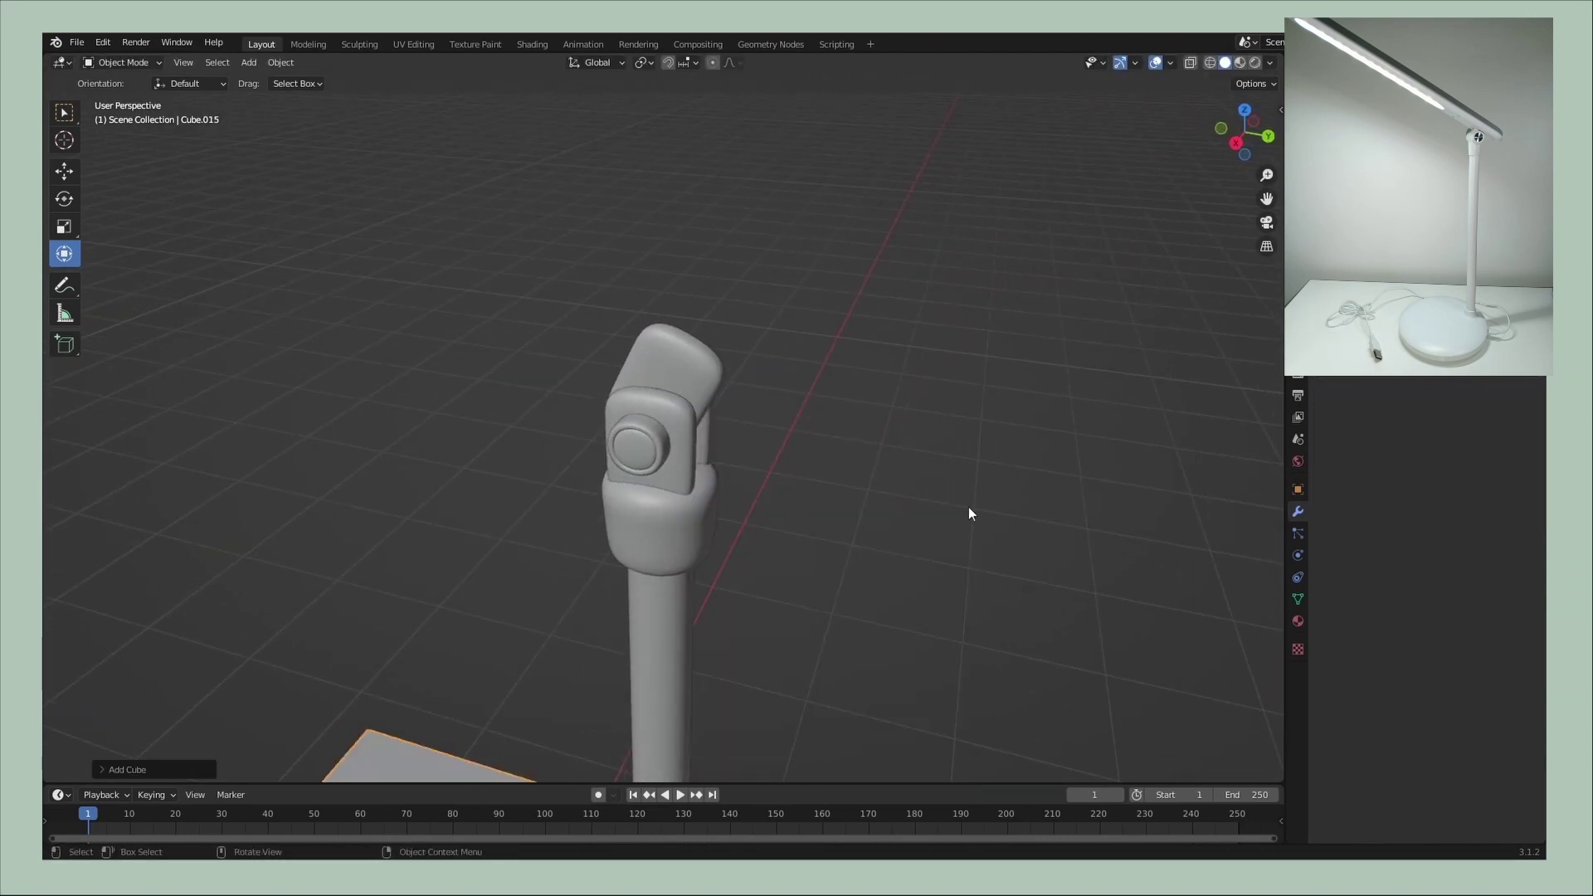
pyautogui.scroll(-4, 551, 662)
pyautogui.scroll(-2, 571, 626)
pyautogui.press('g')
pyautogui.click(681, 490)
pyautogui.scroll(3, 702, 488)
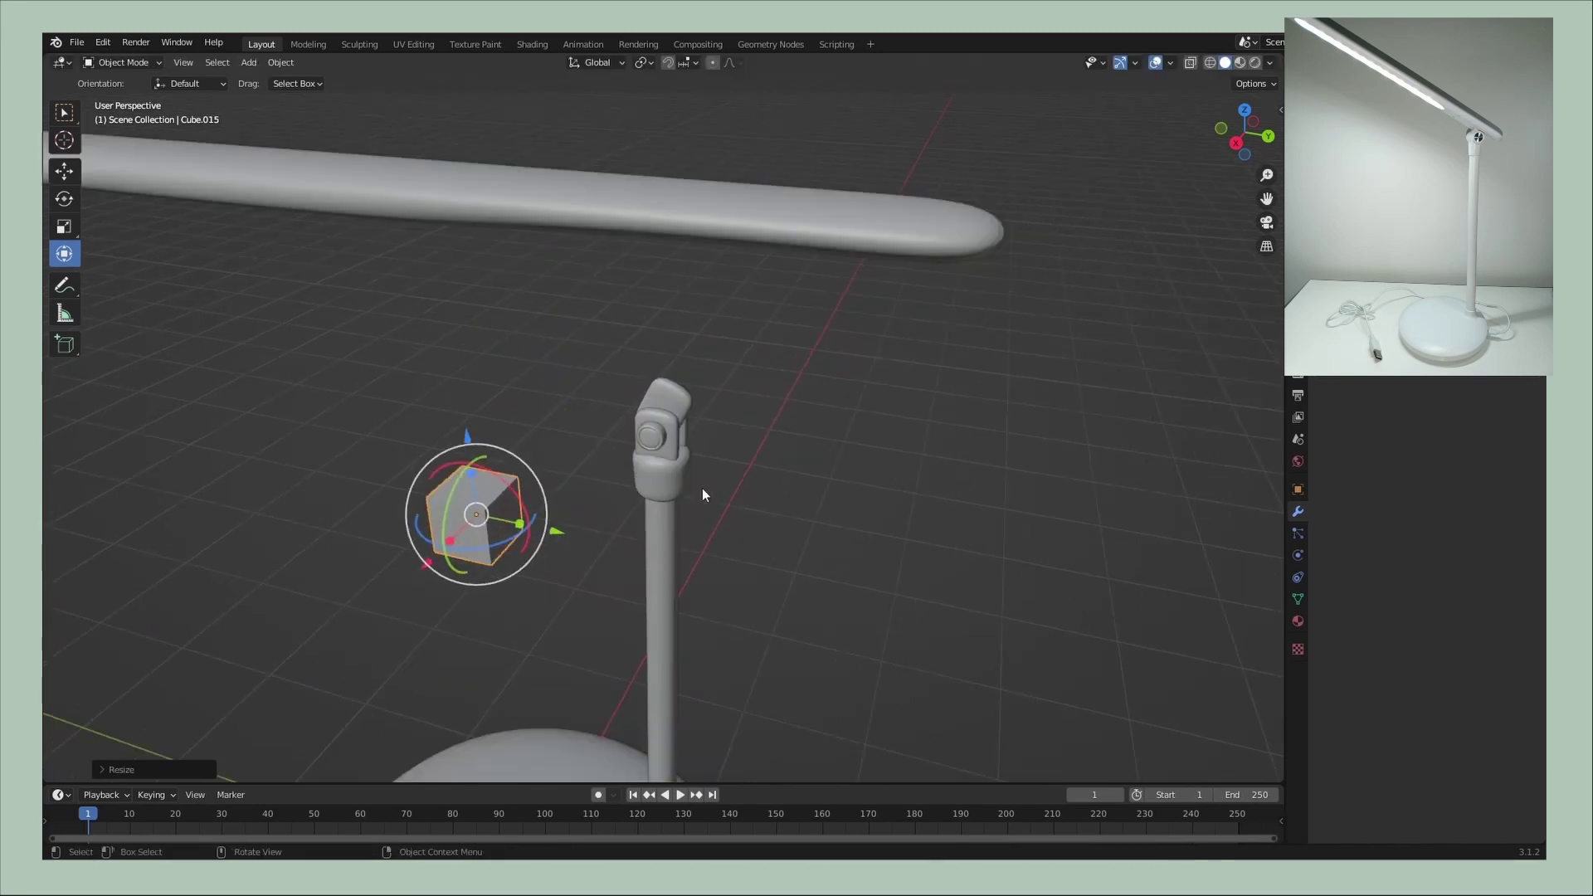
pyautogui.moveTo(702, 488); pyautogui.dragTo(847, 587, button='middle')
pyautogui.scroll(2, 846, 587)
pyautogui.press('g')
pyautogui.click(751, 208)
# - Subdivide the cube, flatten it along Z, tilt it on X and lower it
pyautogui.hotkey('ctrl', '1')
pyautogui.press('s')
pyautogui.press('z')
pyautogui.click(850, 348)
pyautogui.moveTo(850, 348); pyautogui.dragTo(775, 331)
pyautogui.press('r')
pyautogui.press('x')
pyautogui.click(717, 244)
pyautogui.press('g')
pyautogui.press('z')
pyautogui.click(685, 275)
# - Rotate the plate around Z and flatten it further in height
pyautogui.scroll(2, 795, 350)
pyautogui.moveTo(795, 350); pyautogui.dragTo(760, 400, button='middle')
pyautogui.moveTo(1082, 427); pyautogui.dragTo(887, 447, button='middle')
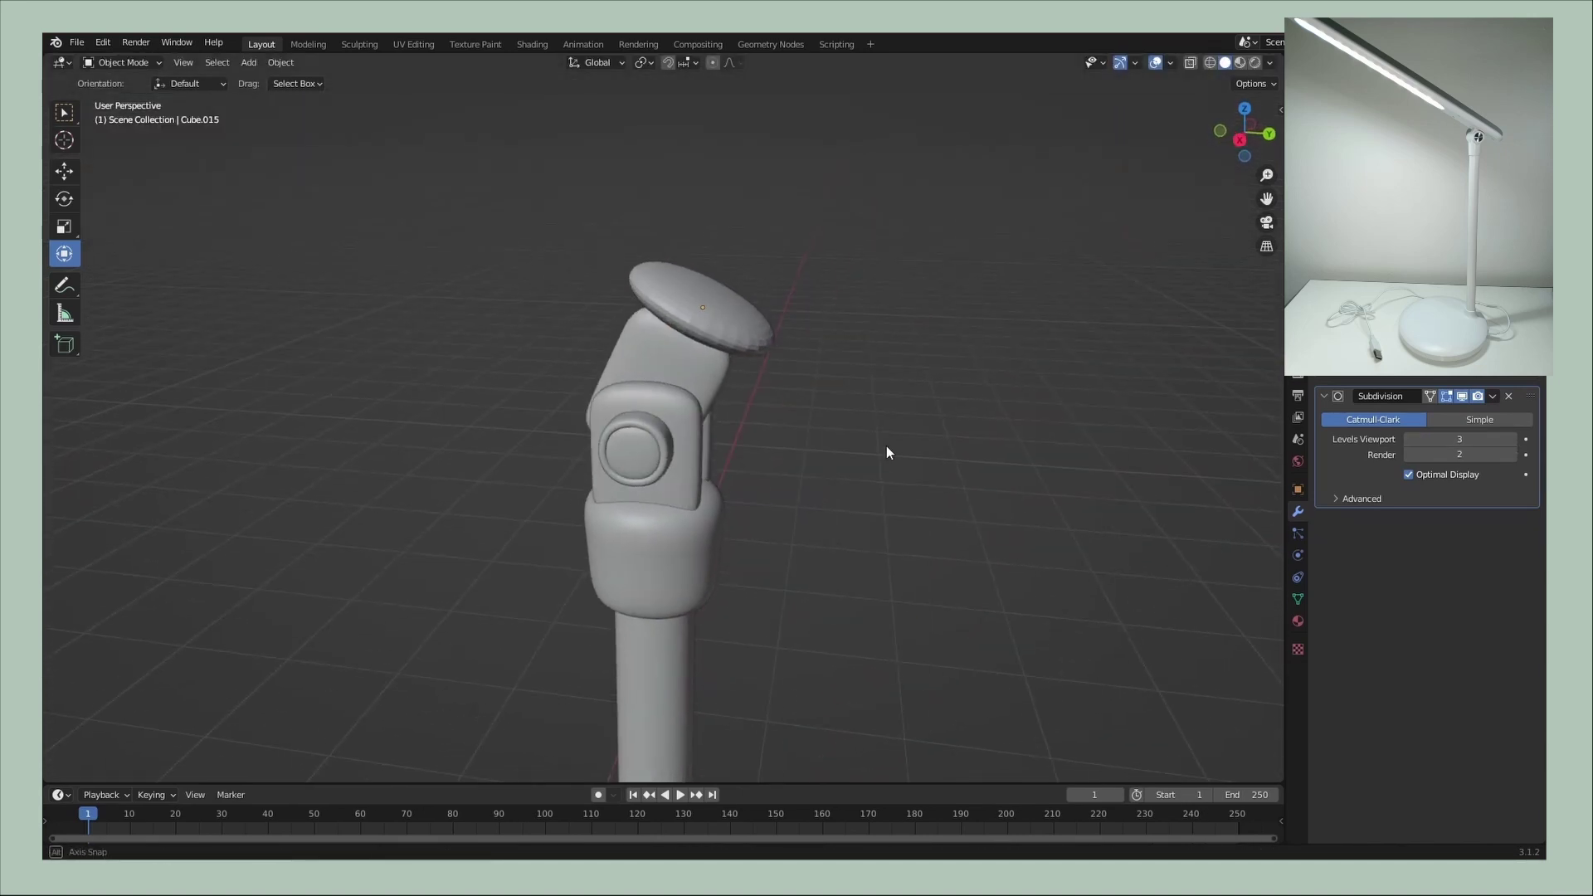
pyautogui.press('r')
pyautogui.press('z')
pyautogui.click(830, 378)
pyautogui.press('s')
pyautogui.press('z')
pyautogui.click(862, 317)
pyautogui.moveTo(861, 317)
pyautogui.mouseDown(button='middle')
pyautogui.moveTo(840, 380)
pyautogui.moveTo(886, 379)
pyautogui.mouseUp(button='middle')
# - Scale the plate's mesh and tilt it to match the hinge angle
pyautogui.press('Tab')
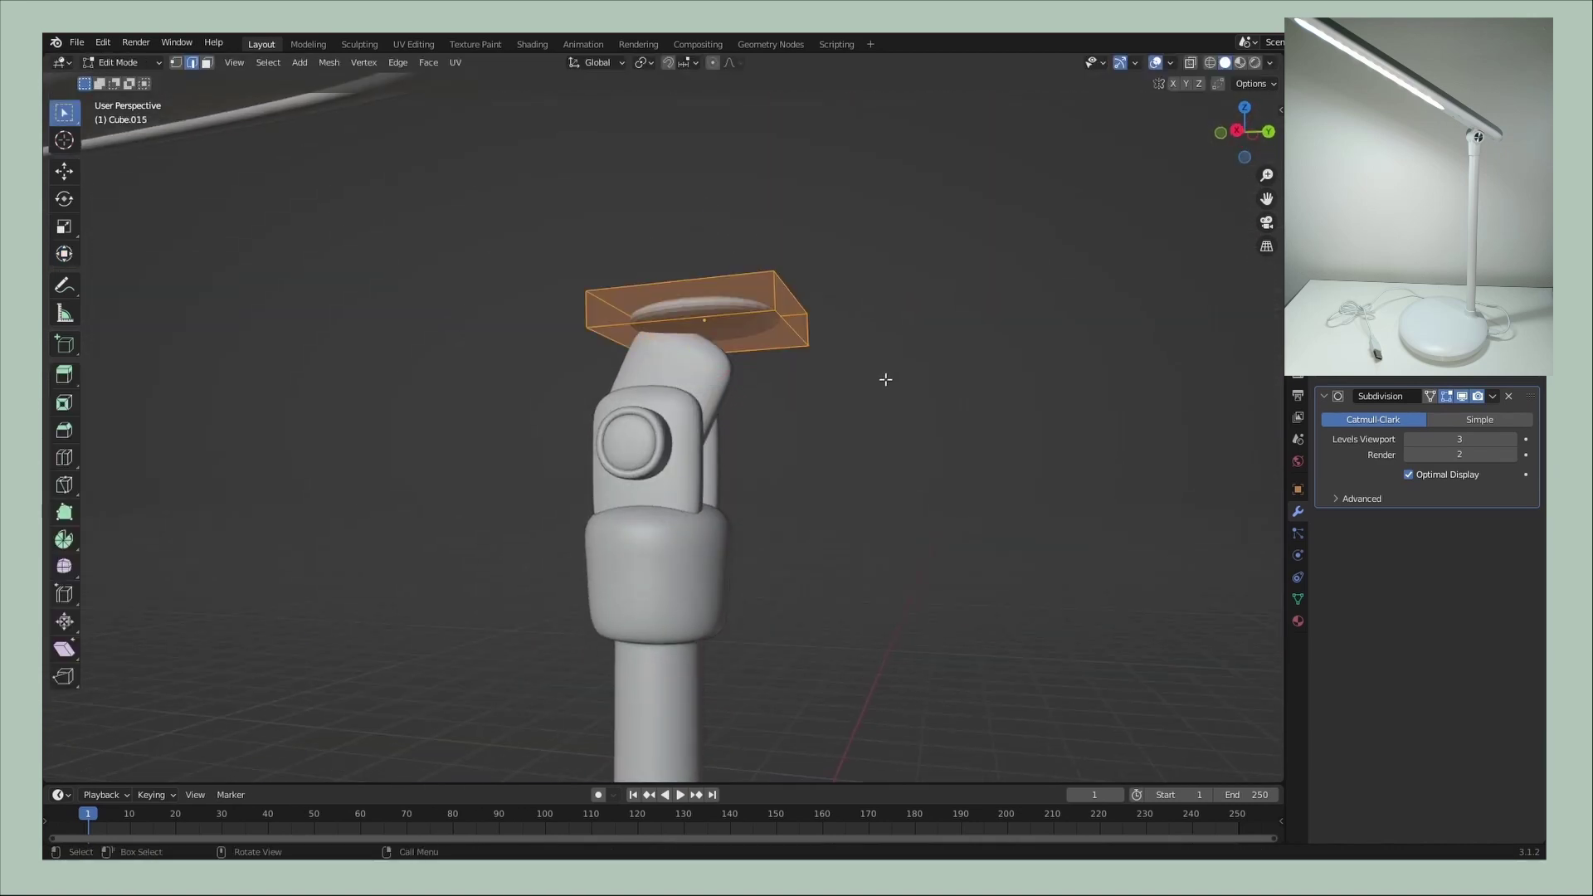
pyautogui.rightClick(1102, 365)
pyautogui.moveTo(1102, 365); pyautogui.dragTo(958, 356, button='middle')
pyautogui.press('s')
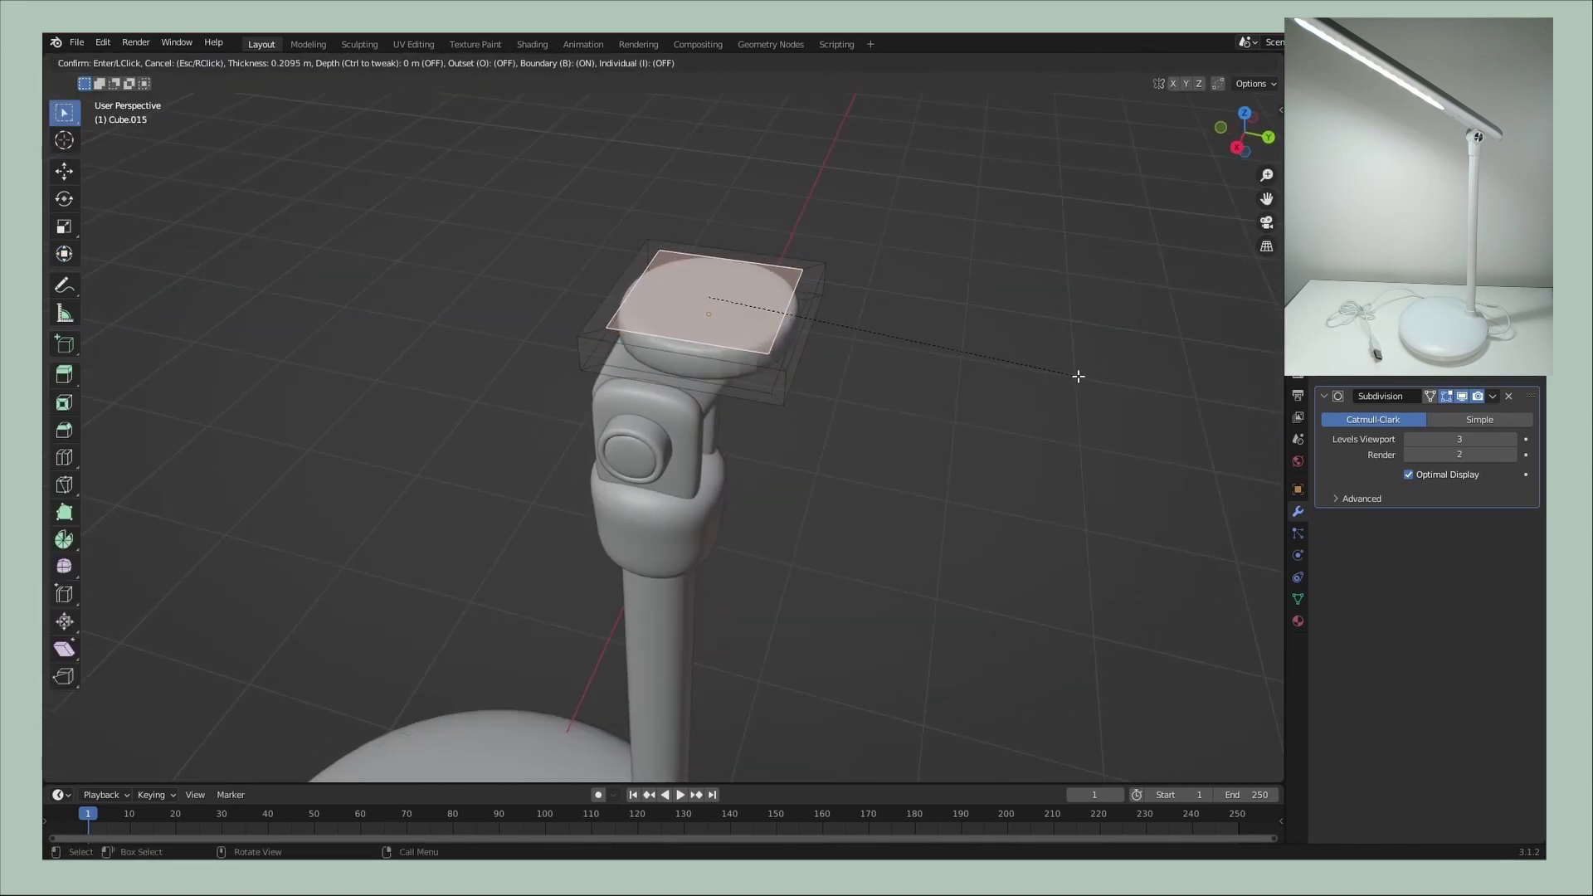
pyautogui.click(1079, 370)
pyautogui.press('Tab')
pyautogui.moveTo(752, 292); pyautogui.dragTo(788, 329)
# - Check the plate from the Right side view, then select the long light bar
pyautogui.press('KP_3')
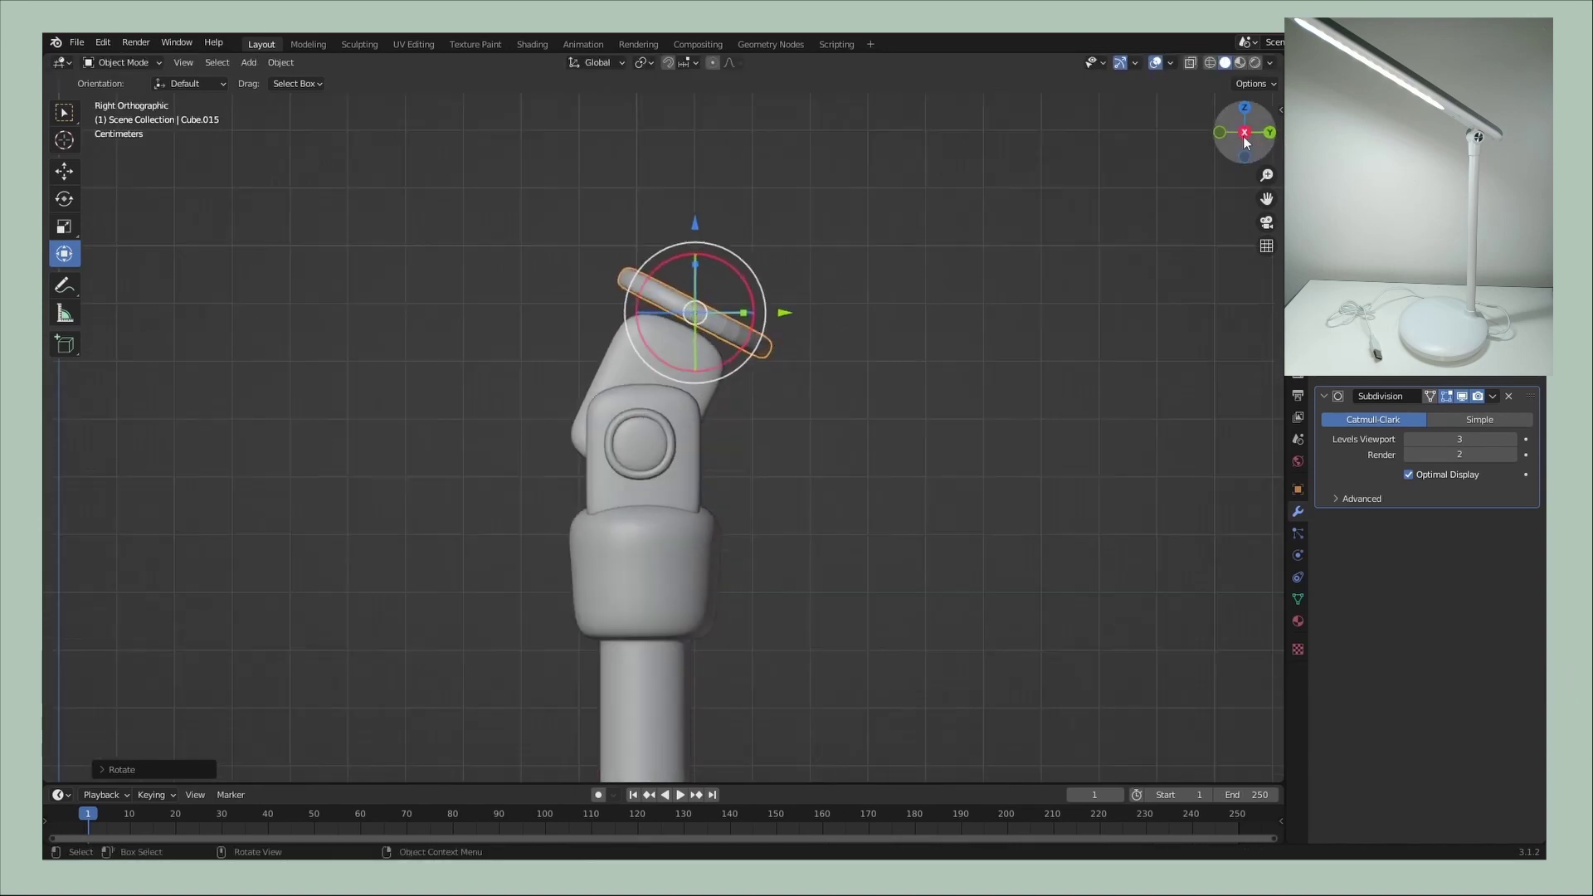
pyautogui.press('g')
pyautogui.rightClick(854, 382)
pyautogui.moveTo(855, 382)
pyautogui.mouseDown(button='middle')
pyautogui.moveTo(864, 484)
pyautogui.moveTo(999, 426)
pyautogui.mouseUp(button='middle')
pyautogui.moveTo(867, 516); pyautogui.dragTo(993, 440, button='middle')
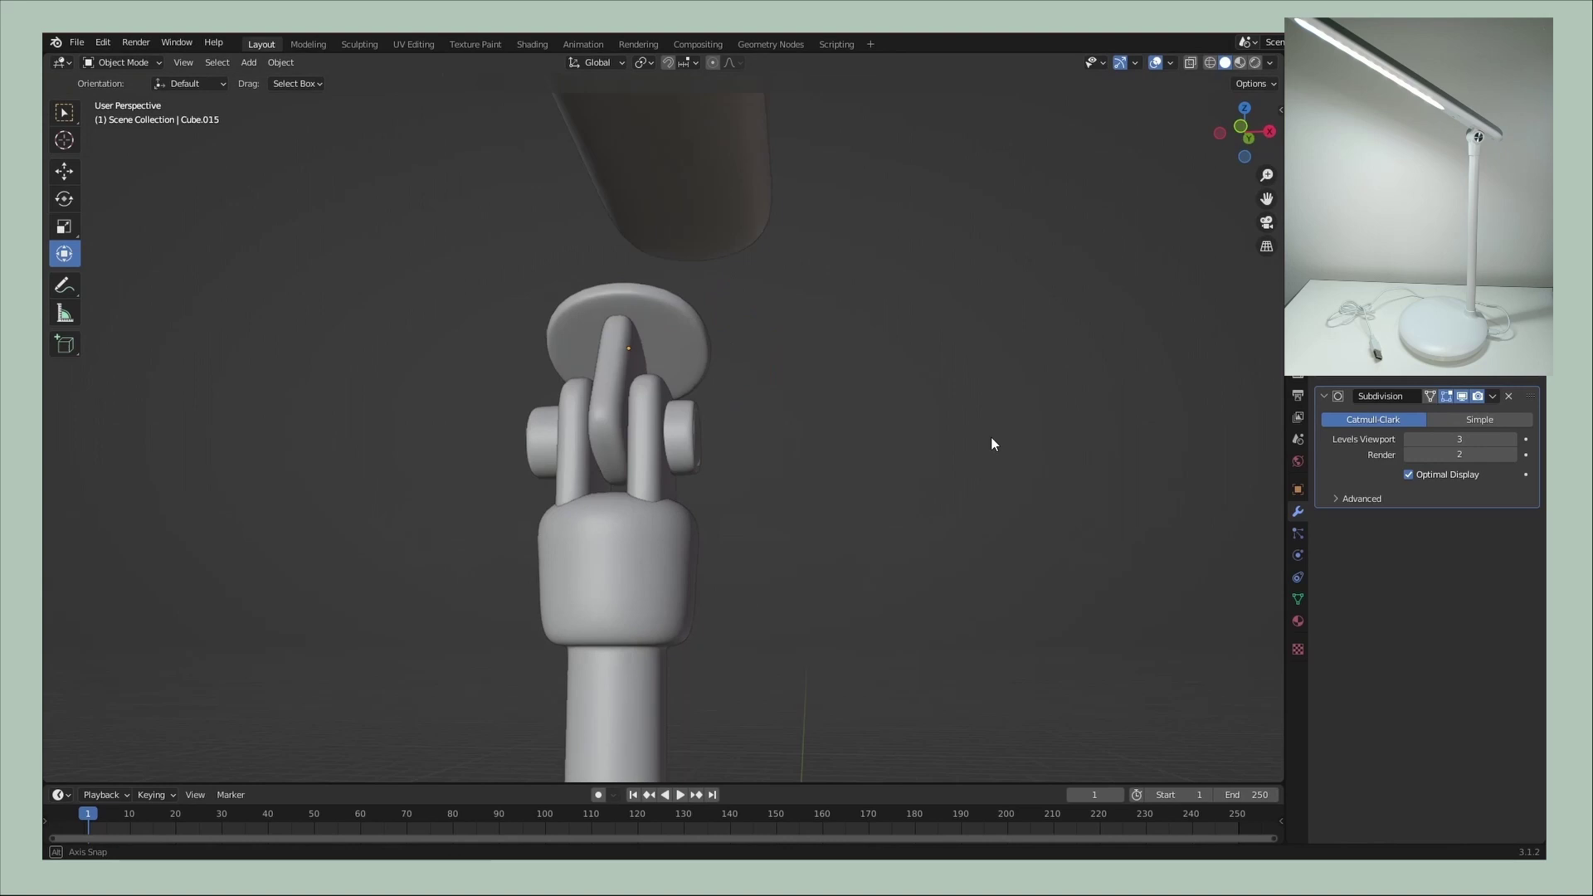
pyautogui.scroll(-5, 993, 440)
pyautogui.click(528, 273)
# - Slide the light bar along Y and rotate it so its end rests diagonally on the plate
pyautogui.press('g')
pyautogui.press('y')
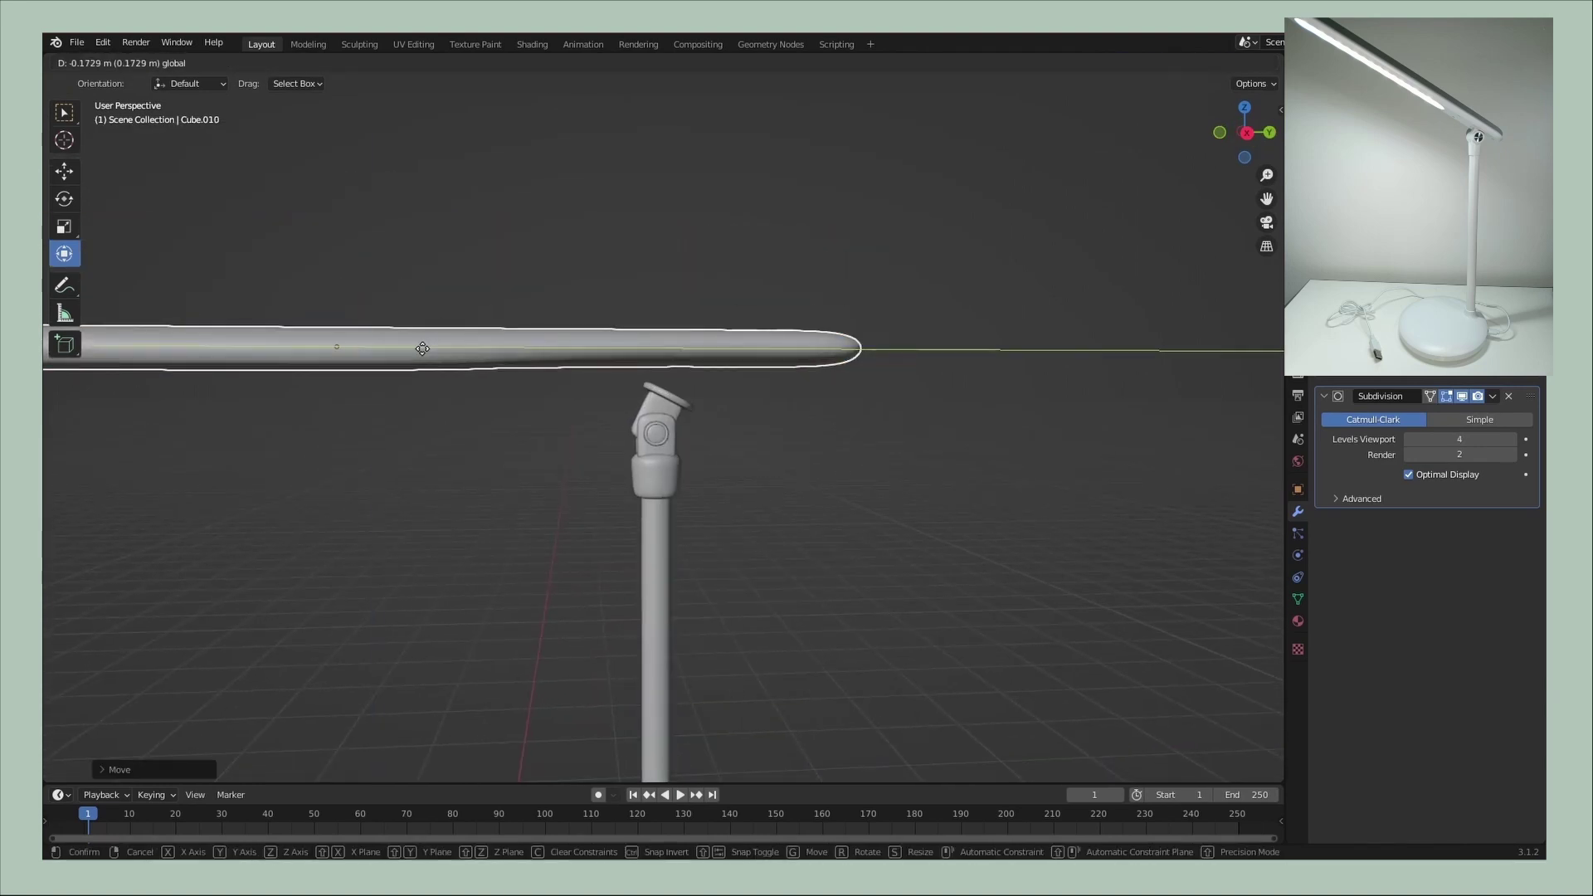
pyautogui.click(355, 258)
pyautogui.press('r')
pyautogui.click(388, 301)
pyautogui.press('KP_3')
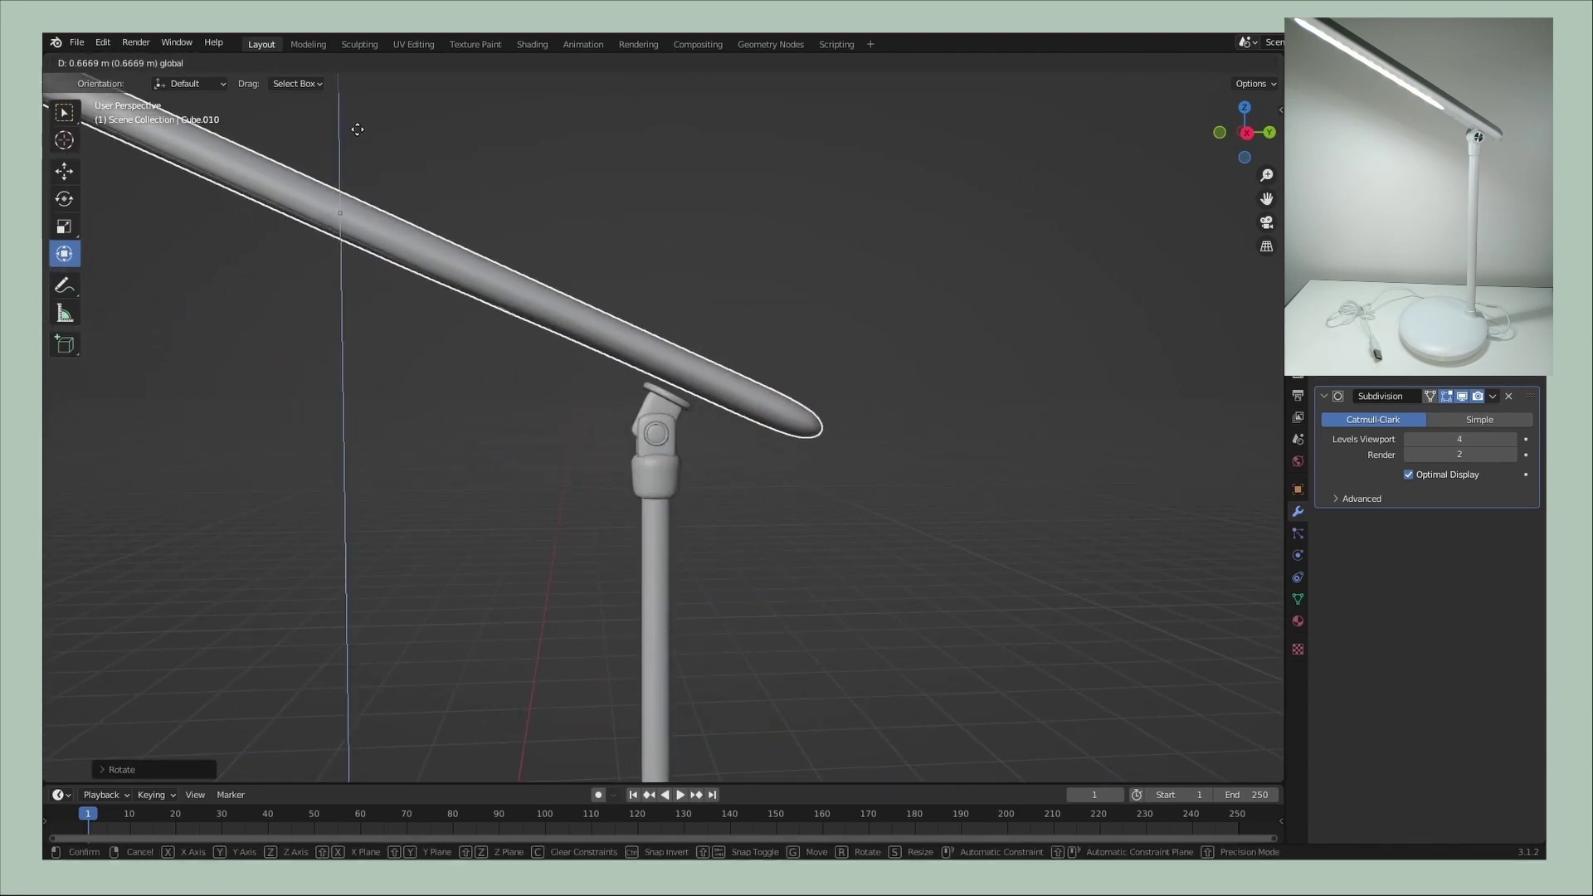
pyautogui.press('r')
pyautogui.click(401, 211)
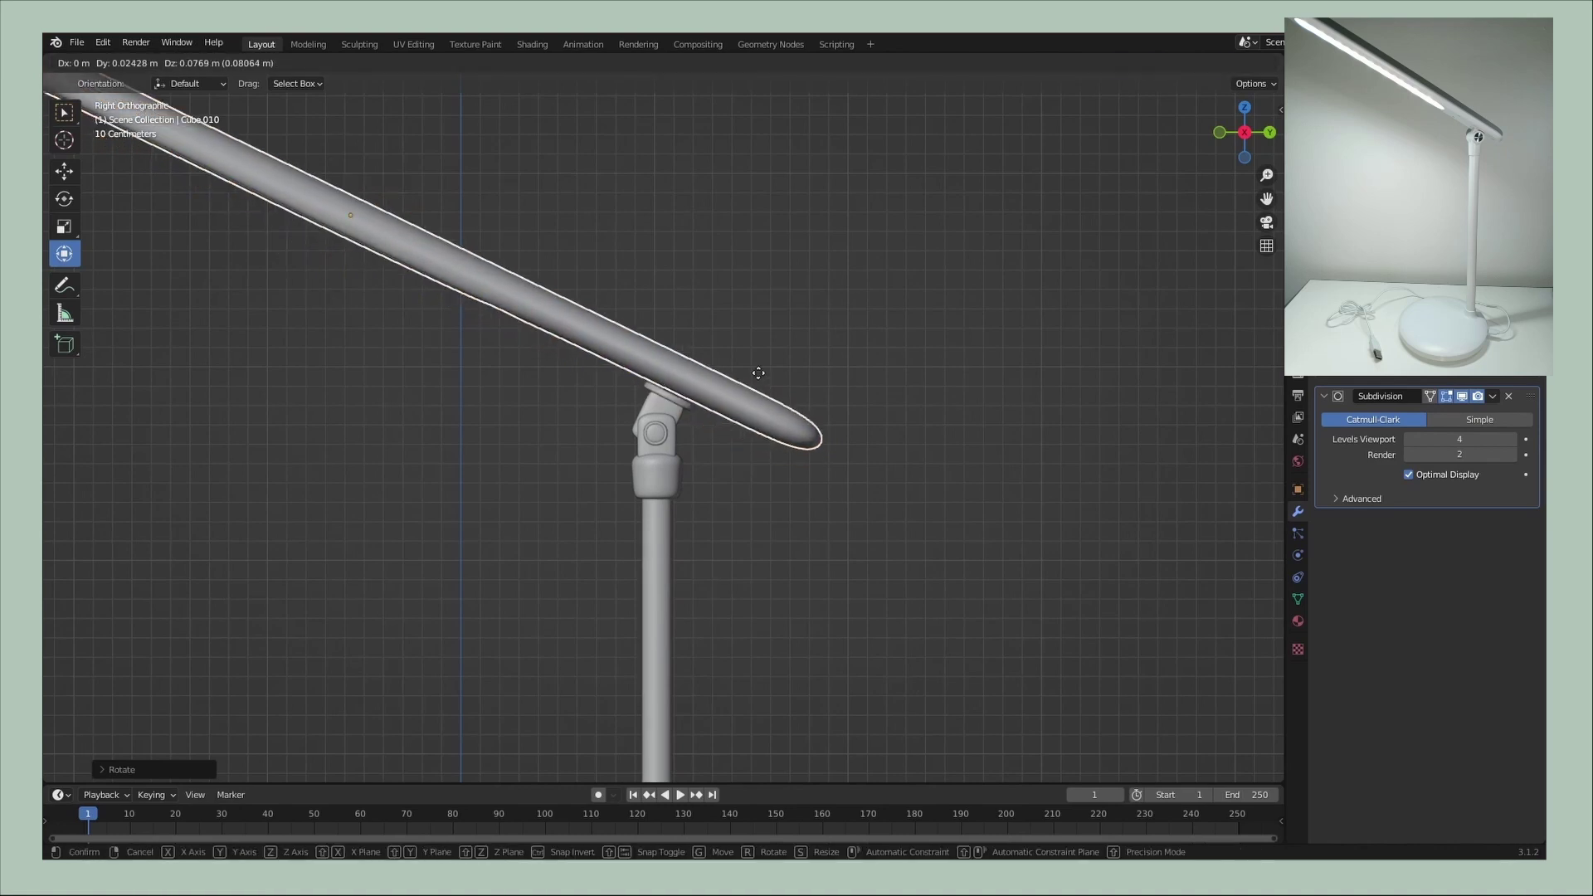
# - Deselect the bar, zoom to the lamp base and bring up the Add menu
pyautogui.click(839, 441)
pyautogui.moveTo(839, 440); pyautogui.dragTo(721, 455, button='middle')
pyautogui.scroll(-3, 720, 458)
pyautogui.scroll(-2, 705, 506)
pyautogui.scroll(5, 747, 572)
pyautogui.hotkey('shift', 'a')
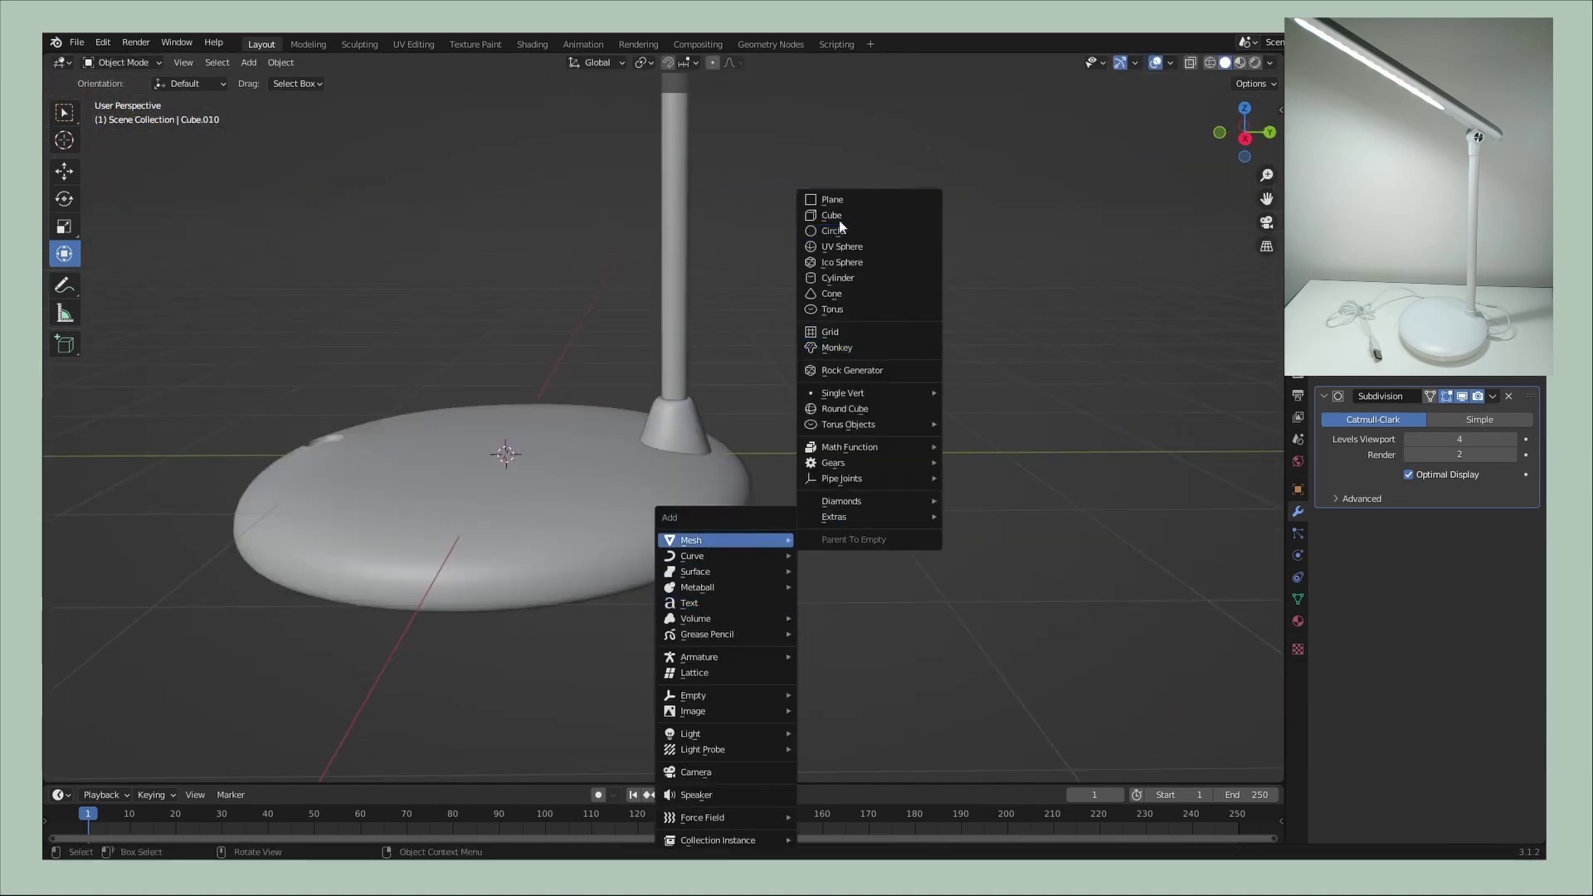
# - Add a subdivided cube and shrink it, placing it to the right of the lamp base
pyautogui.click(832, 216)
pyautogui.hotkey('ctrl', '1')
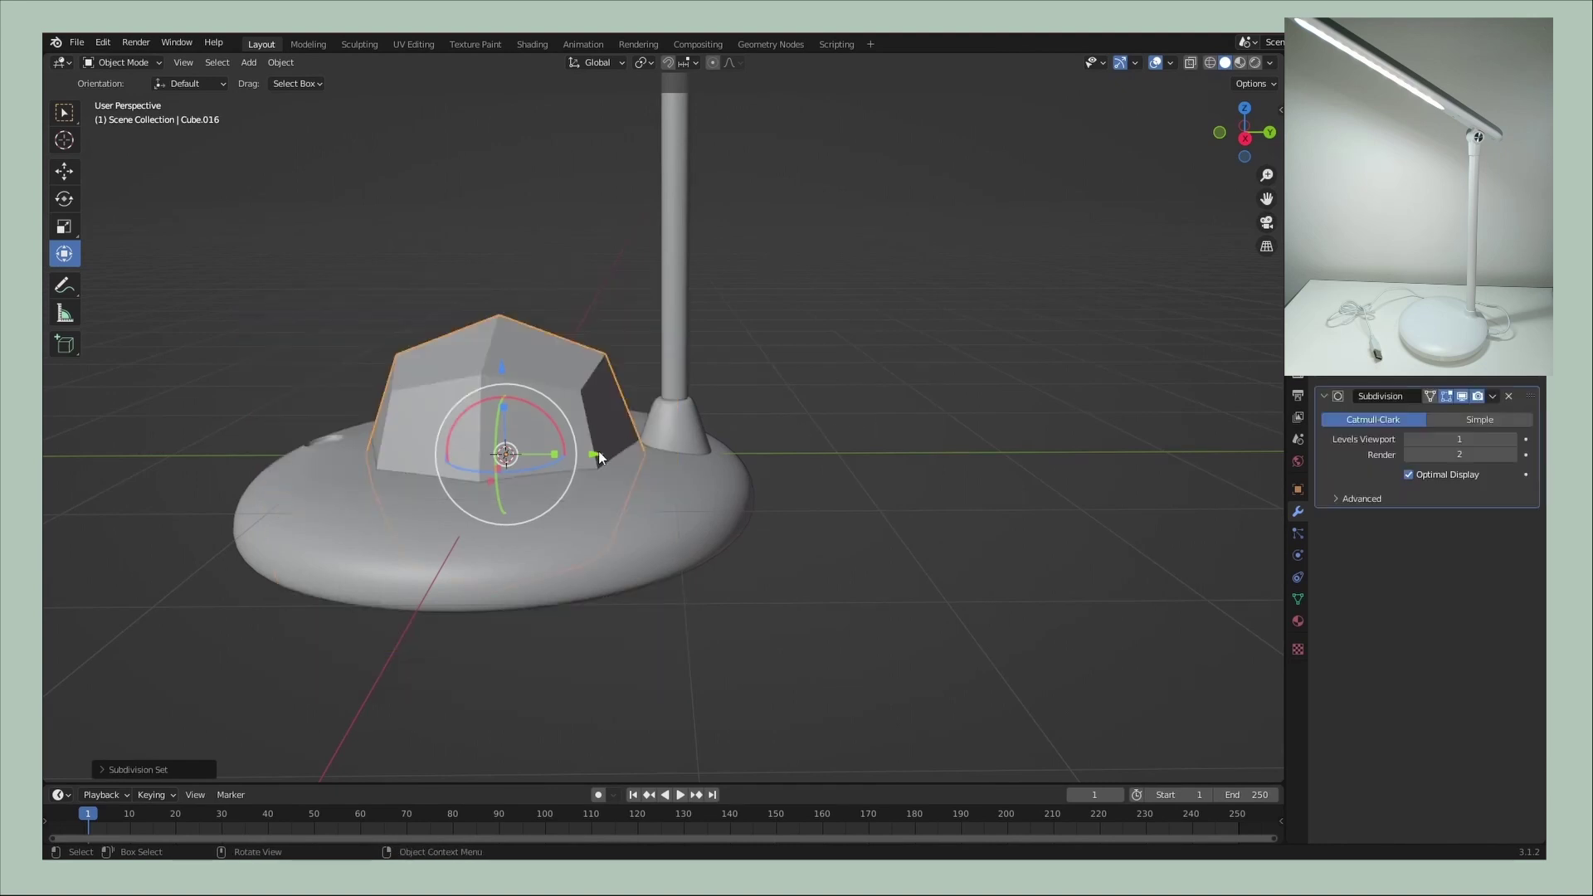
pyautogui.moveTo(599, 457); pyautogui.dragTo(904, 457)
pyautogui.press('s')
pyautogui.click(853, 465)
pyautogui.moveTo(810, 368); pyautogui.dragTo(819, 449)
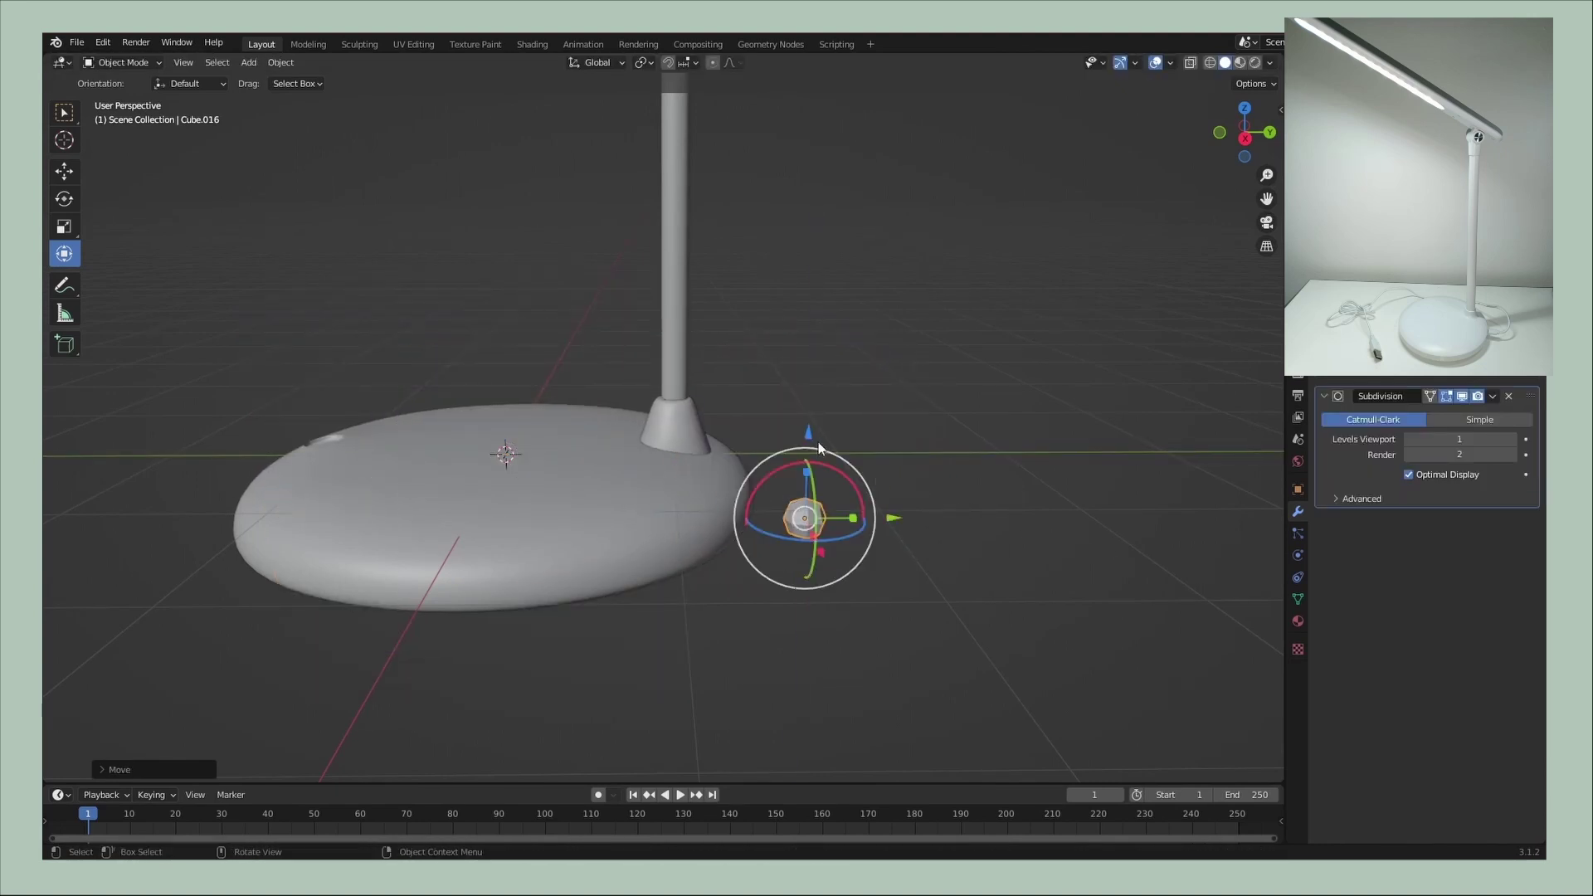
pyautogui.moveTo(819, 448); pyautogui.dragTo(645, 467, button='middle')
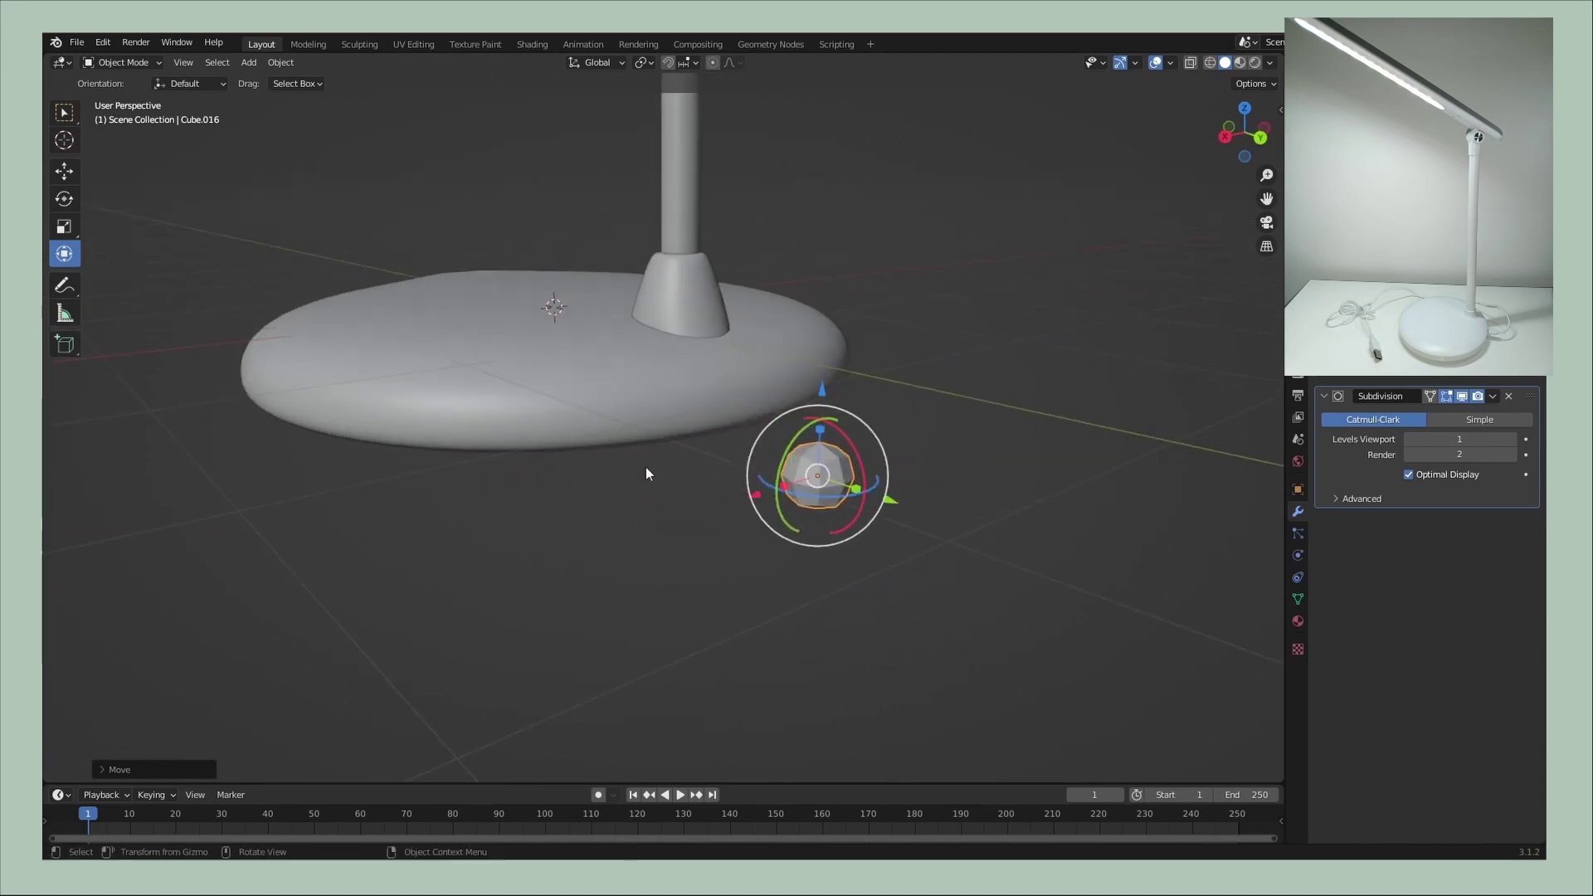
# - Remove the cube's subdivision and flatten it along Z
pyautogui.hotkey('ctrl', 'x')
pyautogui.press('s')
pyautogui.press('z')
pyautogui.press('Escape')
pyautogui.moveTo(760, 476)
pyautogui.mouseDown(button='middle')
pyautogui.moveTo(729, 381)
pyautogui.moveTo(789, 450)
pyautogui.mouseUp(button='middle')
pyautogui.press('s')
pyautogui.press('z')
pyautogui.click(716, 388)
# - Scale the flattened block down and position it at the base's edge
pyautogui.press('s')
pyautogui.click(889, 434)
pyautogui.press('s')
pyautogui.click(924, 438)
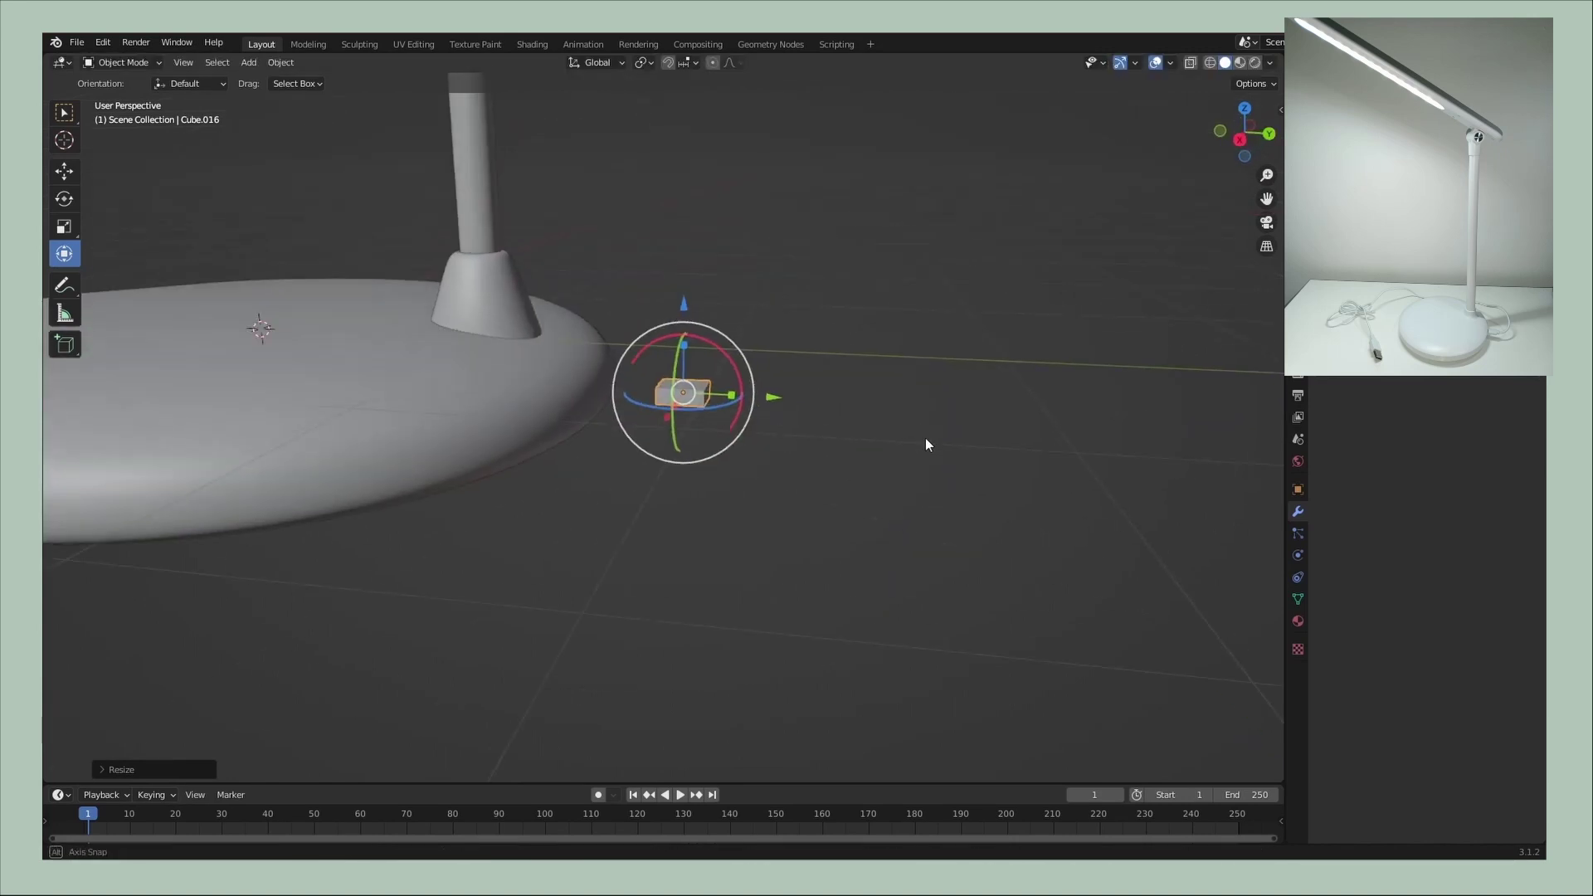
pyautogui.moveTo(925, 438); pyautogui.dragTo(662, 446, button='middle')
pyautogui.scroll(5, 687, 460)
pyautogui.press('g')
pyautogui.click(566, 452)
pyautogui.moveTo(566, 451)
pyautogui.mouseDown(button='middle')
pyautogui.moveTo(822, 376)
pyautogui.moveTo(675, 429)
pyautogui.moveTo(561, 389)
pyautogui.mouseUp(button='middle')
# - Inset the block's end face and extrude it twice into a narrower connector tip
pyautogui.press('Tab')
pyautogui.click(561, 389)
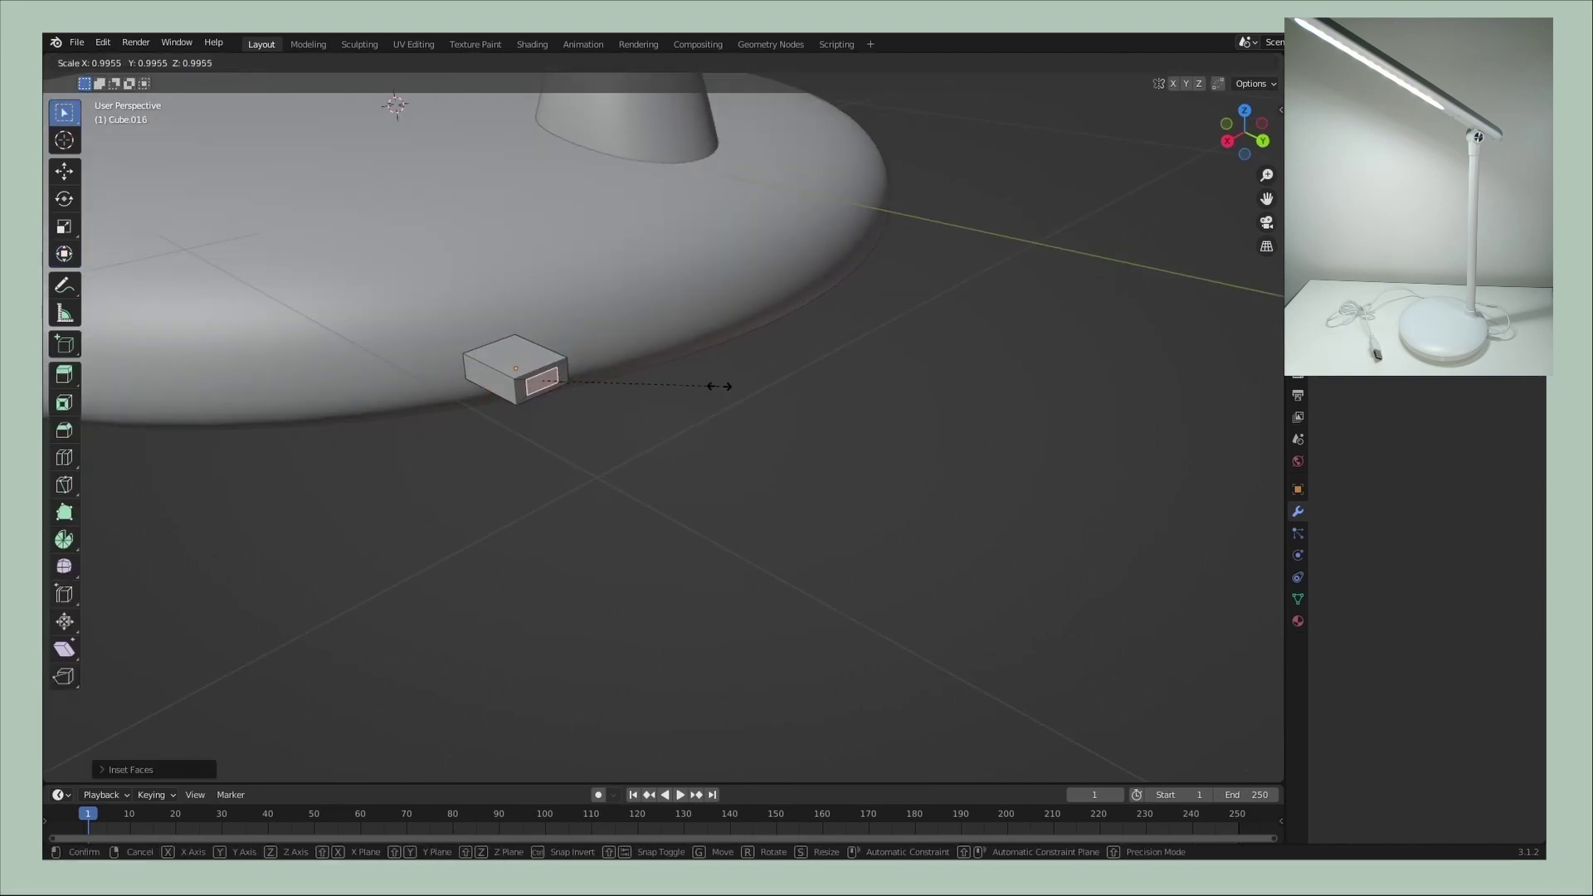
pyautogui.click(691, 398)
pyautogui.moveTo(690, 398)
pyautogui.mouseDown(button='middle')
pyautogui.moveTo(644, 412)
pyautogui.moveTo(679, 423)
pyautogui.mouseUp(button='middle')
pyautogui.press('e')
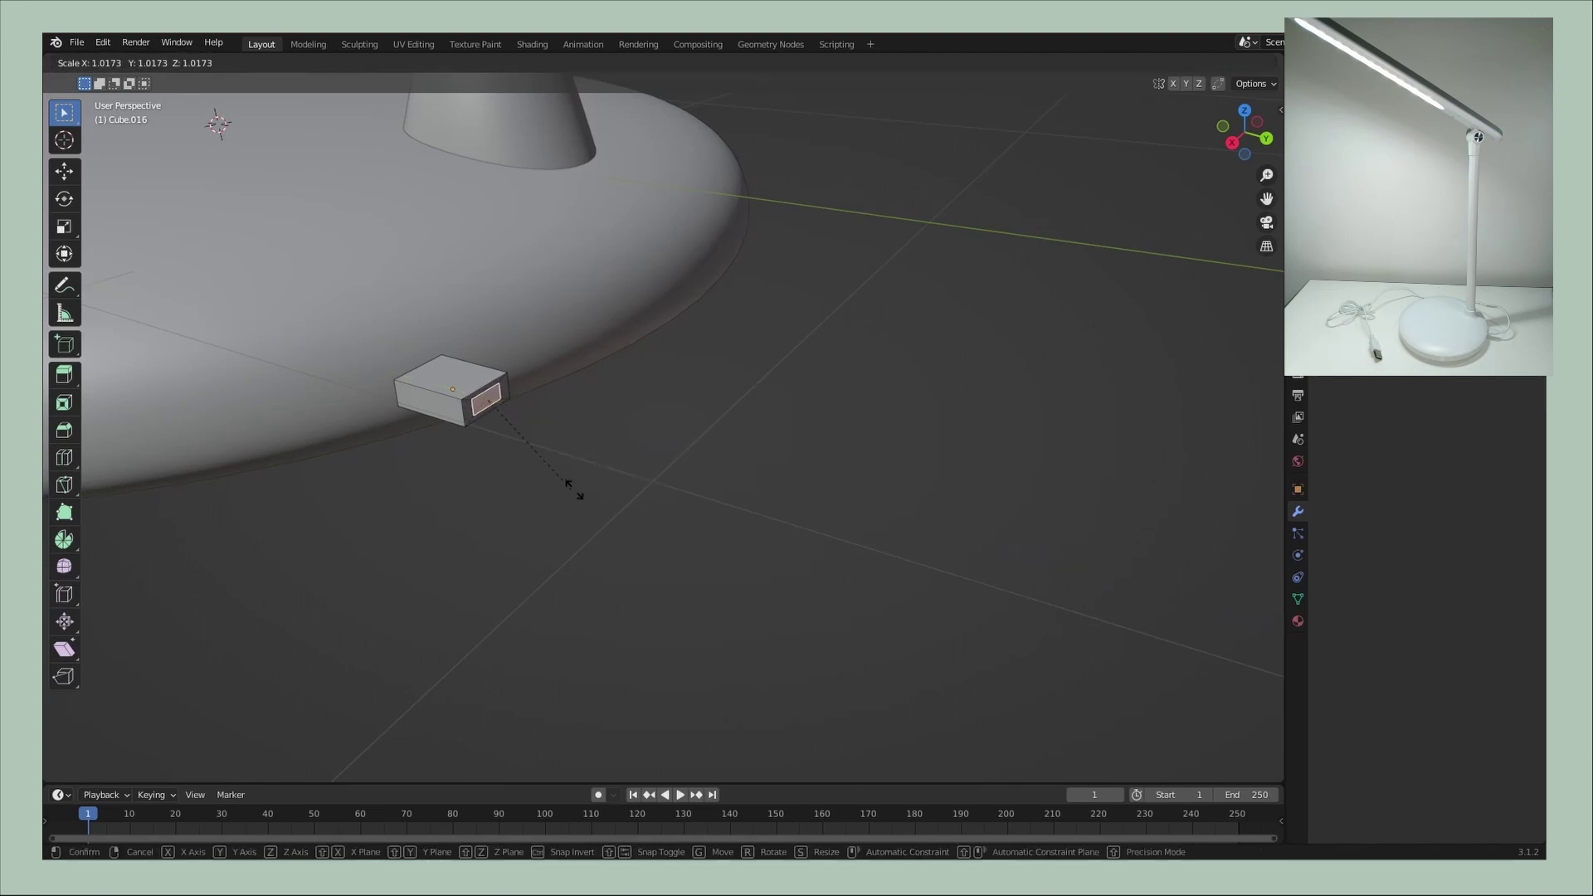
pyautogui.click(629, 486)
pyautogui.click(596, 488)
pyautogui.press('e')
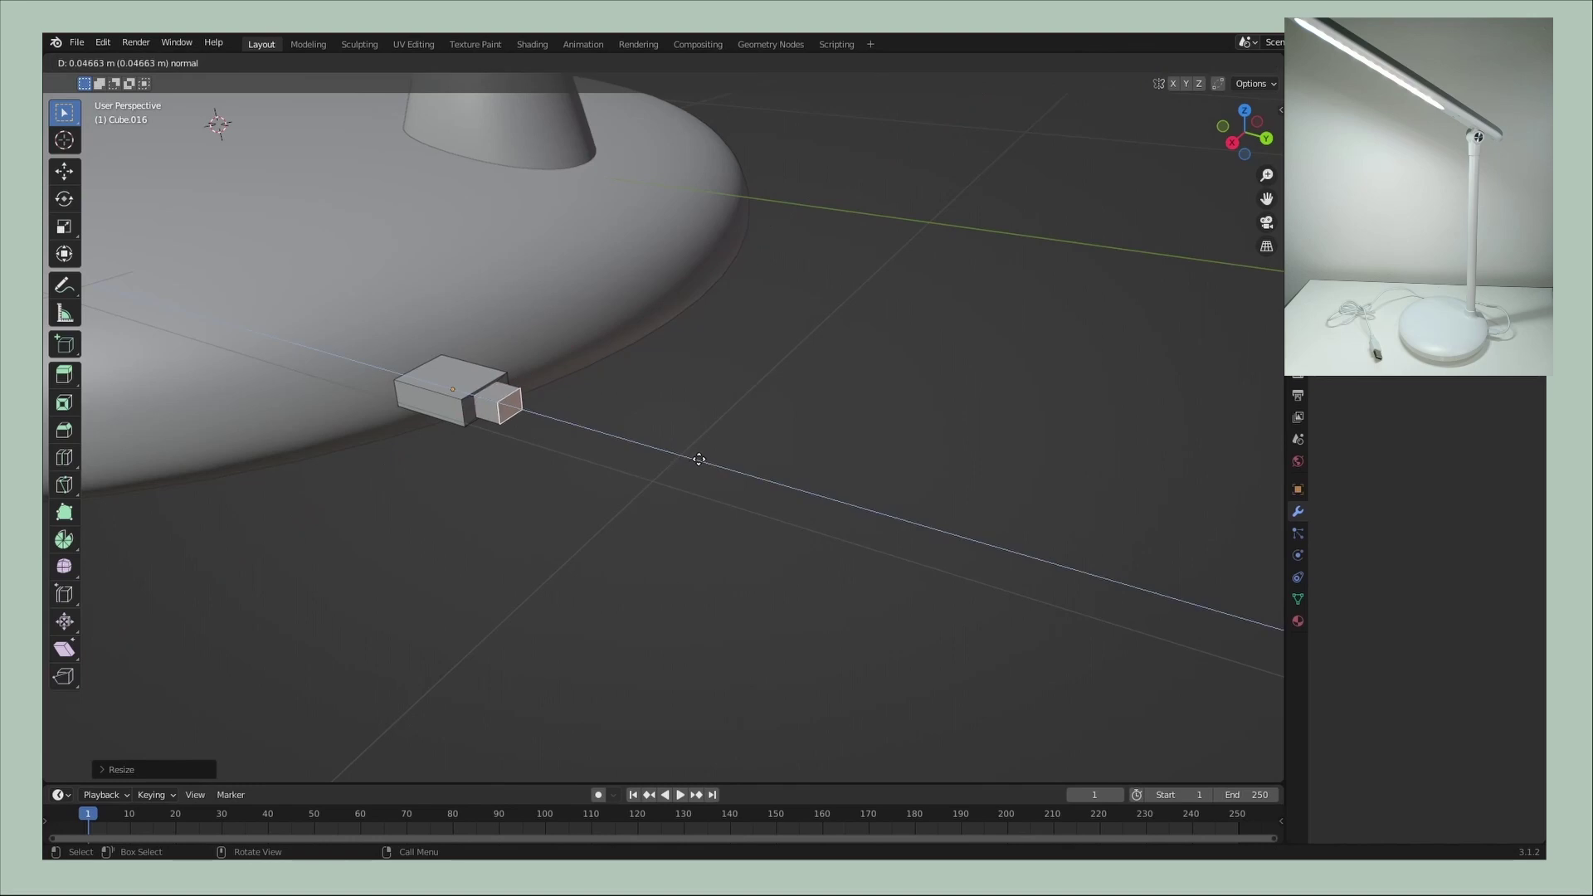
pyautogui.click(696, 462)
pyautogui.moveTo(696, 463)
pyautogui.mouseDown(button='middle')
pyautogui.moveTo(548, 462)
pyautogui.moveTo(473, 552)
pyautogui.moveTo(699, 455)
pyautogui.mouseUp(button='middle')
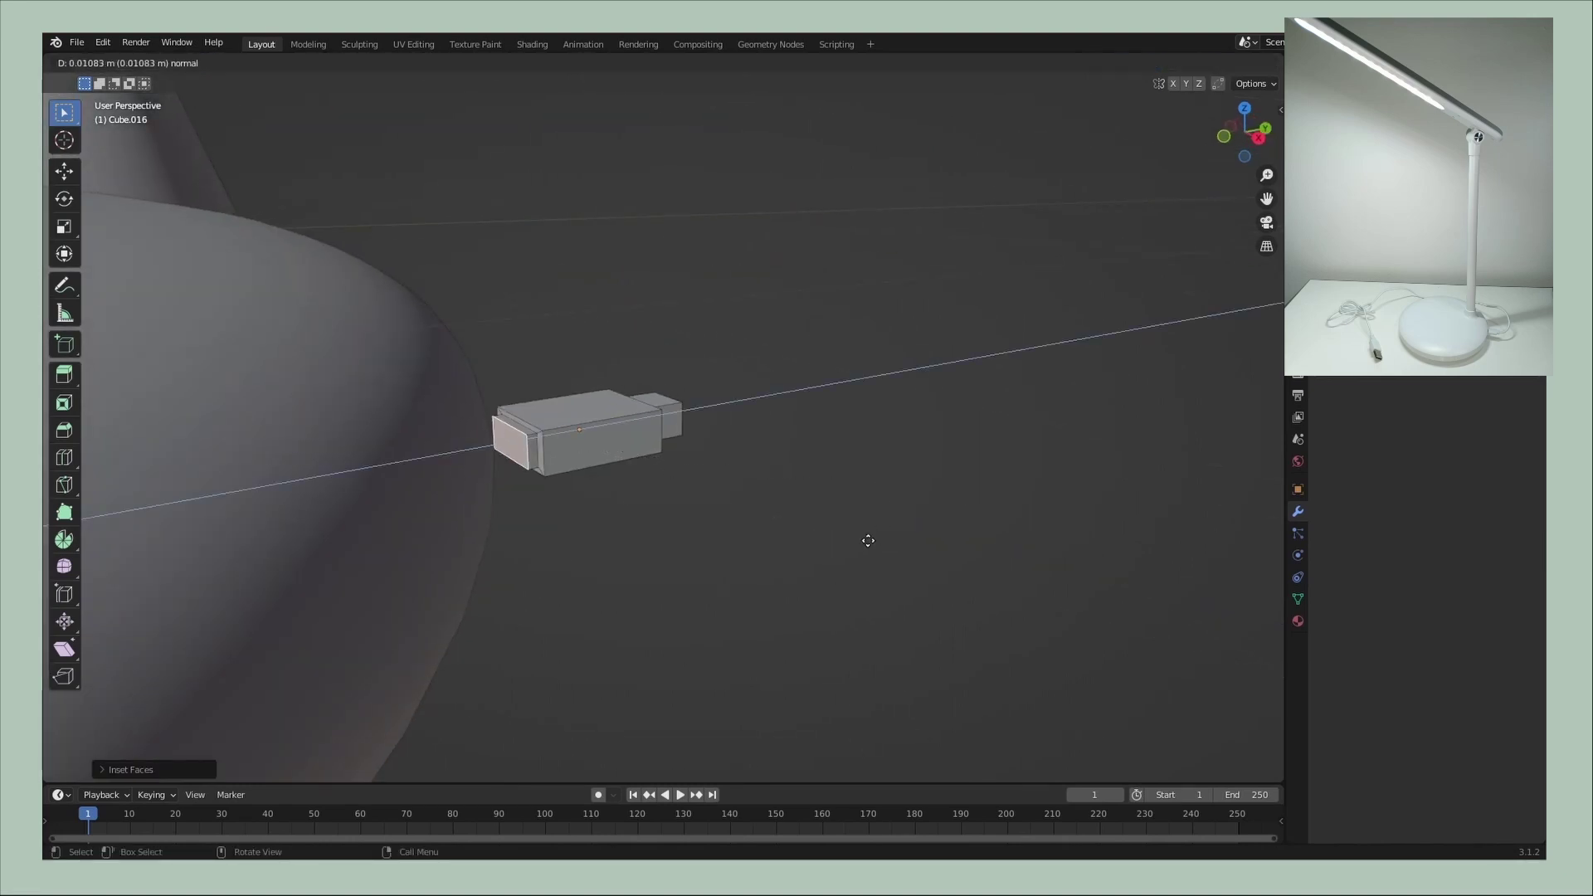
pyautogui.moveTo(822, 526); pyautogui.dragTo(790, 523, button='middle')
# - Smooth the connector with one subdivision level and add an extra edge loop
pyautogui.press('Tab')
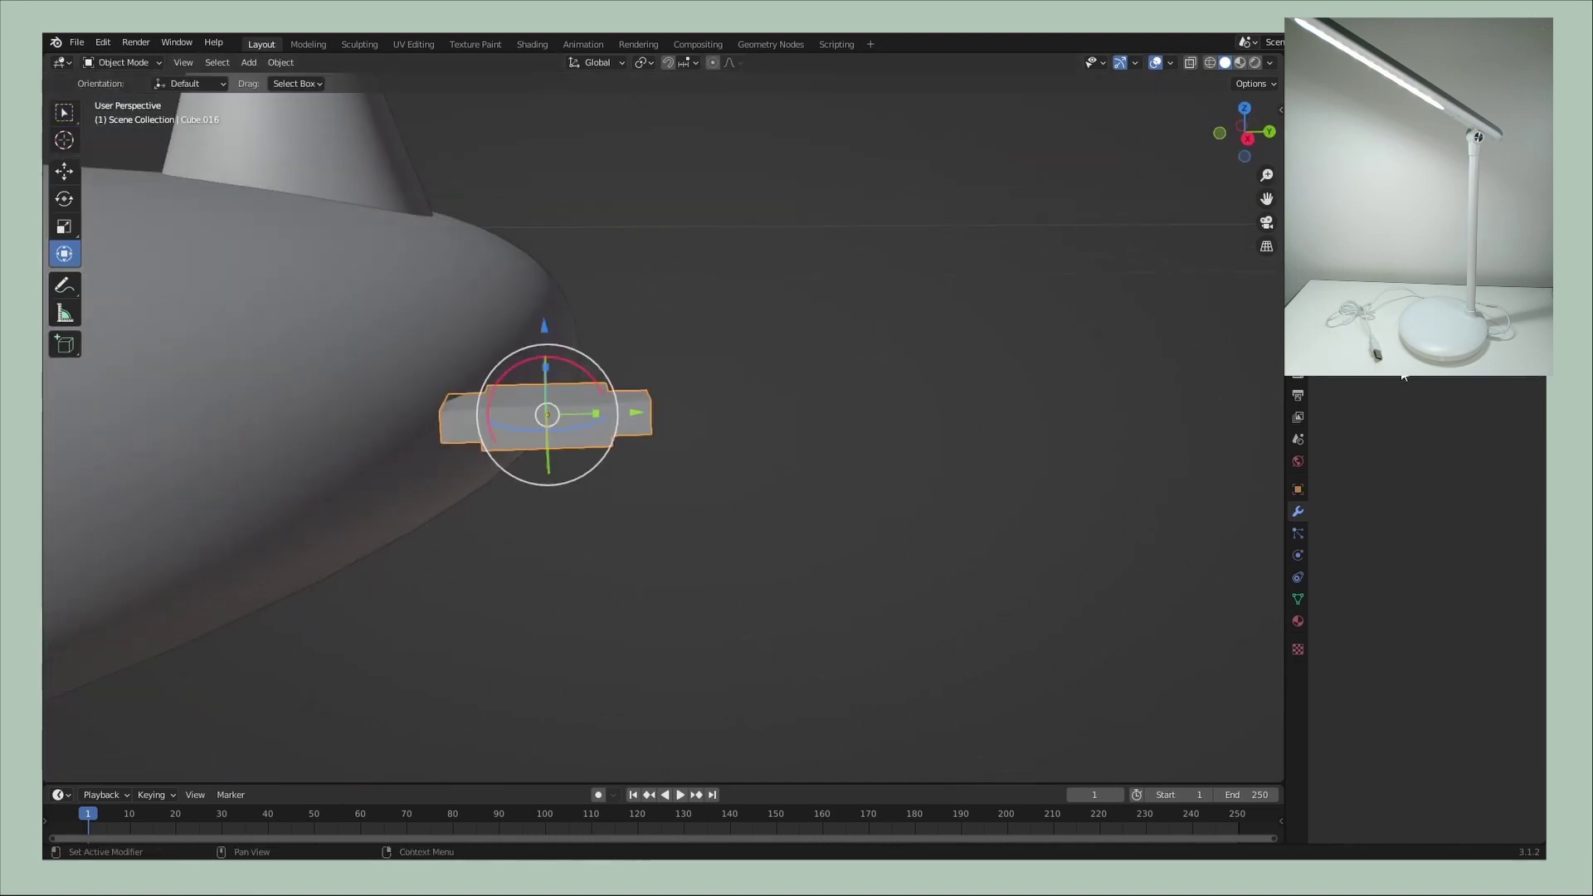
pyautogui.hotkey('ctrl', '1')
pyautogui.moveTo(689, 487); pyautogui.dragTo(731, 500, button='middle')
pyautogui.press('Tab')
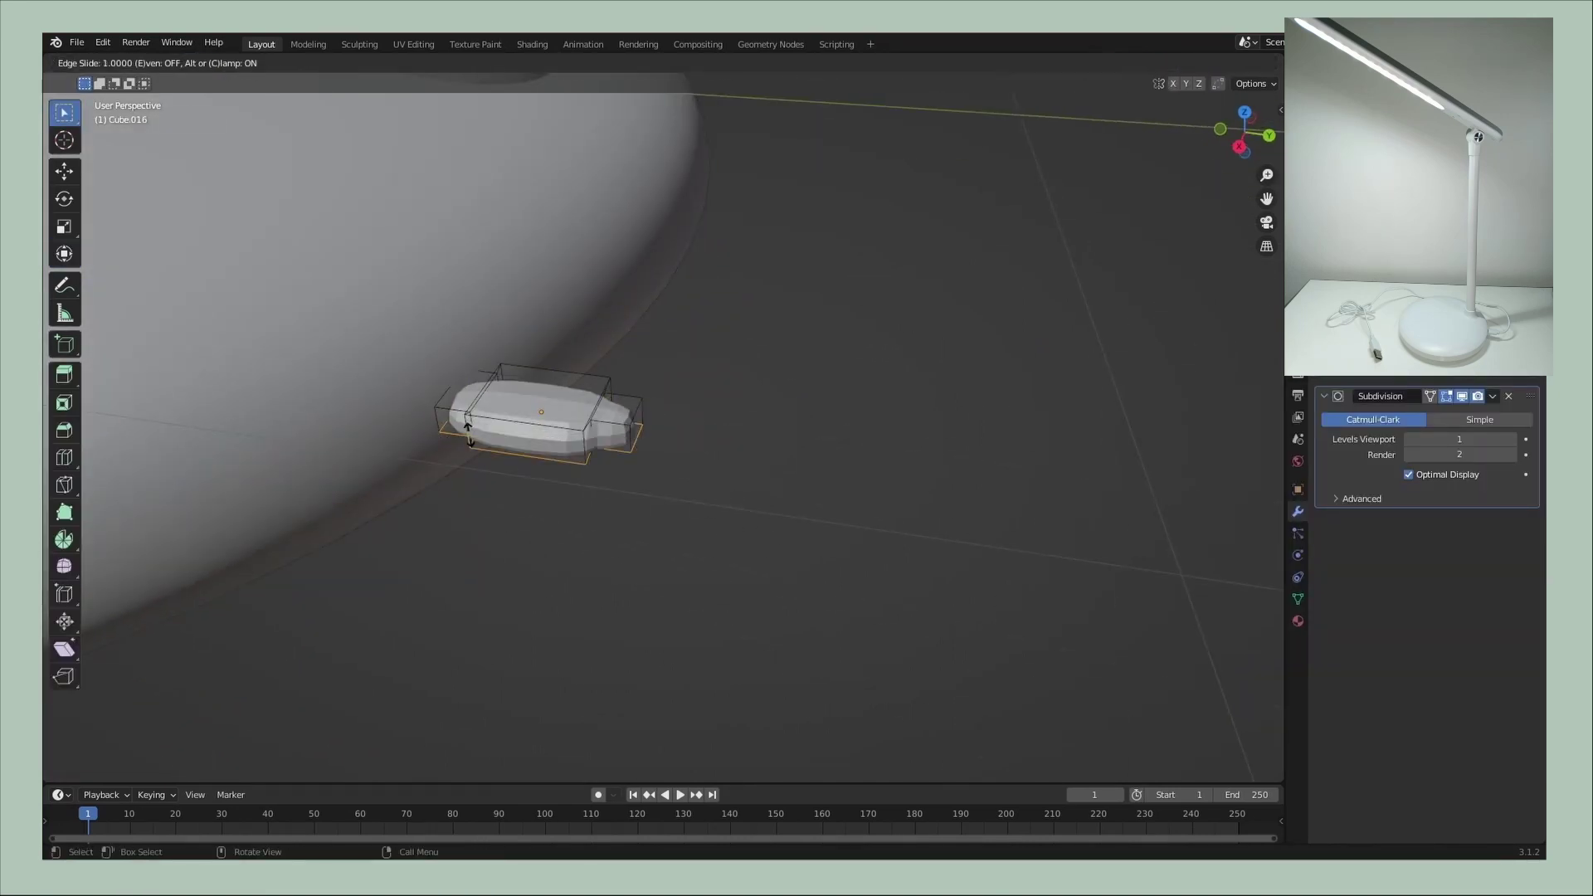
pyautogui.click(470, 425)
pyautogui.moveTo(470, 425); pyautogui.dragTo(532, 475, button='middle')
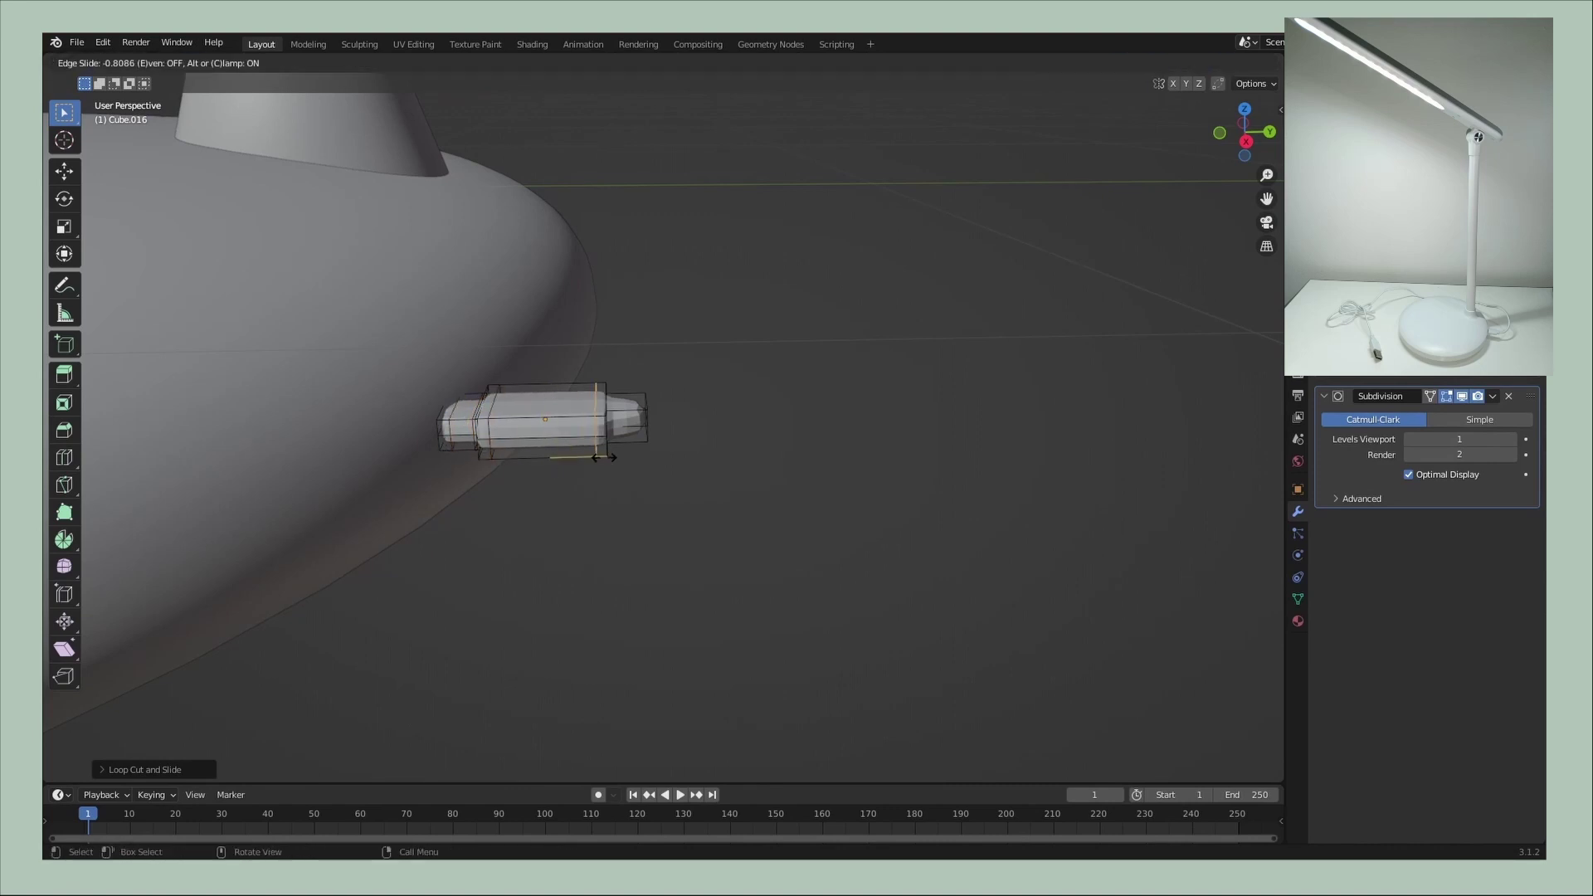
# - Raise the connector's viewport subdivision to level 3
pyautogui.press('Tab')
pyautogui.hotkey('ctrl', '3')
pyautogui.moveTo(902, 486)
pyautogui.mouseDown(button='middle')
pyautogui.moveTo(694, 494)
pyautogui.moveTo(432, 445)
pyautogui.mouseUp(button='middle')
pyautogui.scroll(3, 432, 445)
# - Angle the connector and move it onto the lamp base's edge
pyautogui.moveTo(581, 407)
pyautogui.mouseDown()
pyautogui.moveTo(550, 411)
pyautogui.moveTo(581, 390)
pyautogui.mouseUp()
pyautogui.moveTo(581, 390)
pyautogui.mouseDown(button='middle')
pyautogui.moveTo(595, 323)
pyautogui.moveTo(821, 505)
pyautogui.moveTo(638, 435)
pyautogui.mouseUp(button='middle')
pyautogui.press('g')
pyautogui.click(639, 435)
pyautogui.scroll(-5, 796, 481)
pyautogui.moveTo(796, 480)
pyautogui.mouseDown(button='middle')
pyautogui.moveTo(733, 466)
pyautogui.moveTo(669, 523)
pyautogui.moveTo(709, 520)
pyautogui.moveTo(741, 446)
pyautogui.moveTo(798, 475)
pyautogui.mouseUp(button='middle')
# - Deselect the connector and start adding a Bezier curve
pyautogui.scroll(4, 825, 463)
pyautogui.scroll(-3, 708, 519)
pyautogui.scroll(4, 747, 498)
pyautogui.click(764, 488)
pyautogui.scroll(3, 740, 471)
pyautogui.scroll(-3, 727, 431)
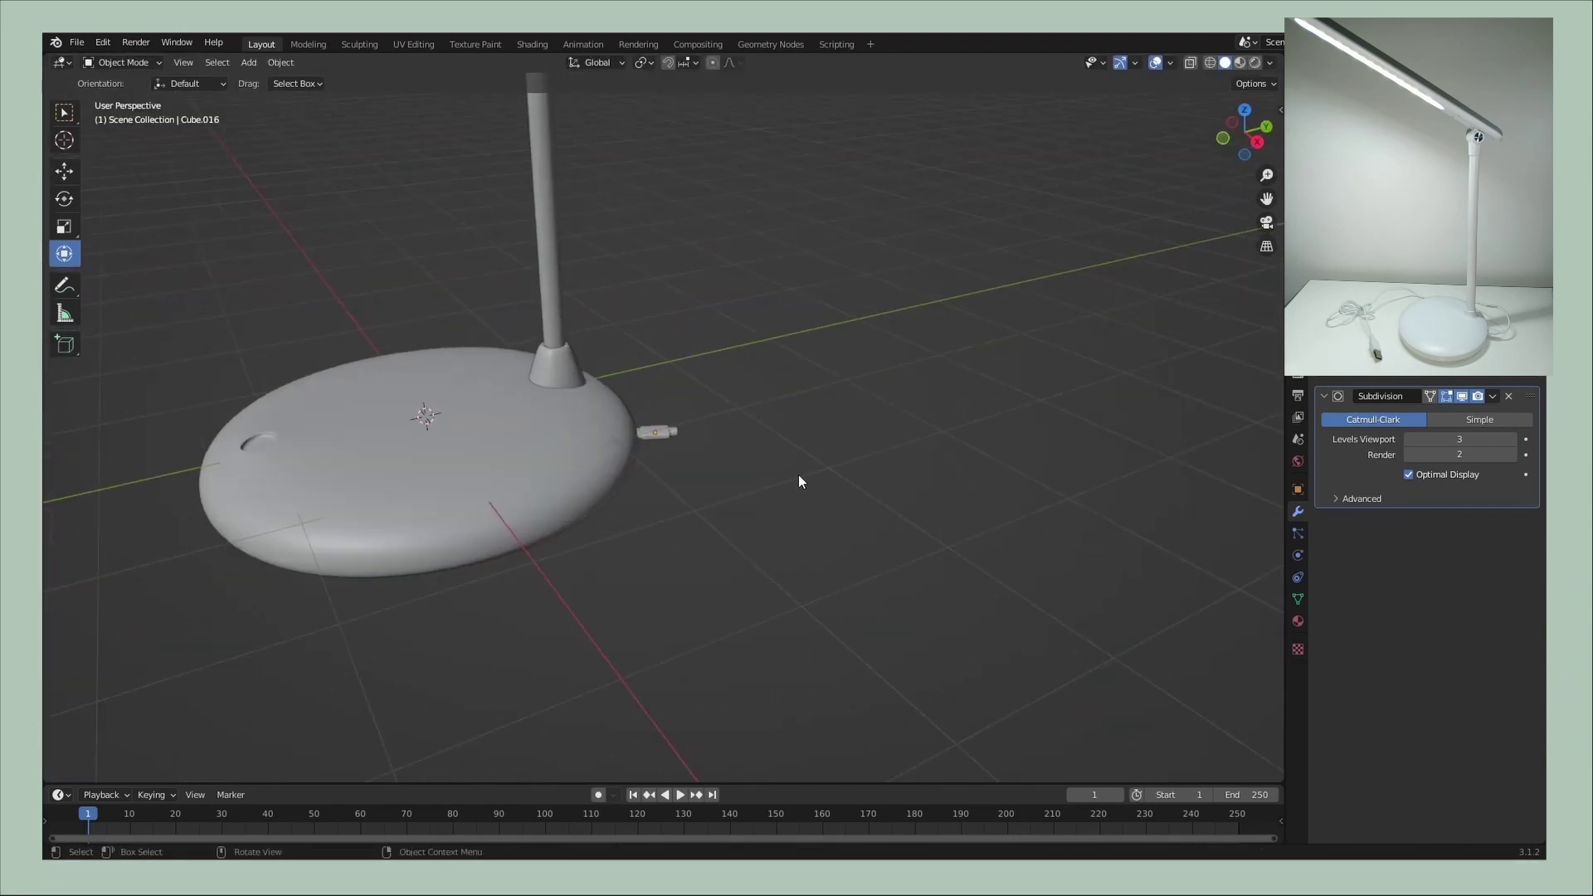
pyautogui.scroll(2, 799, 474)
pyautogui.hotkey('shift', 'a')
# - Add a Bezier curve beside the connector and edit its points in top view
pyautogui.click(863, 122)
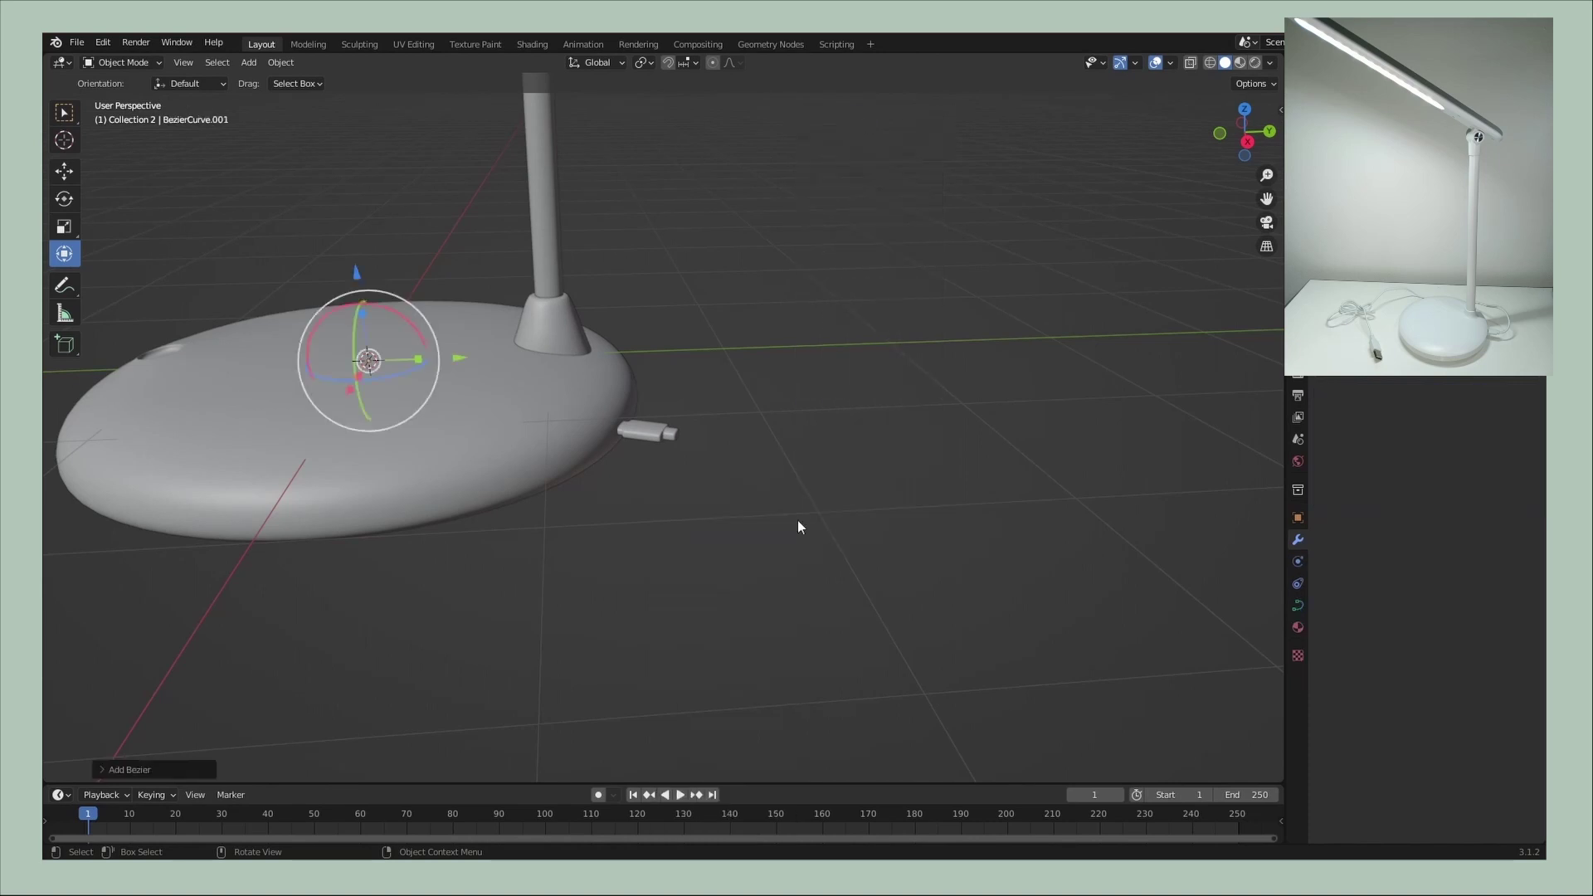
pyautogui.press('g')
pyautogui.click(856, 435)
pyautogui.press('Tab')
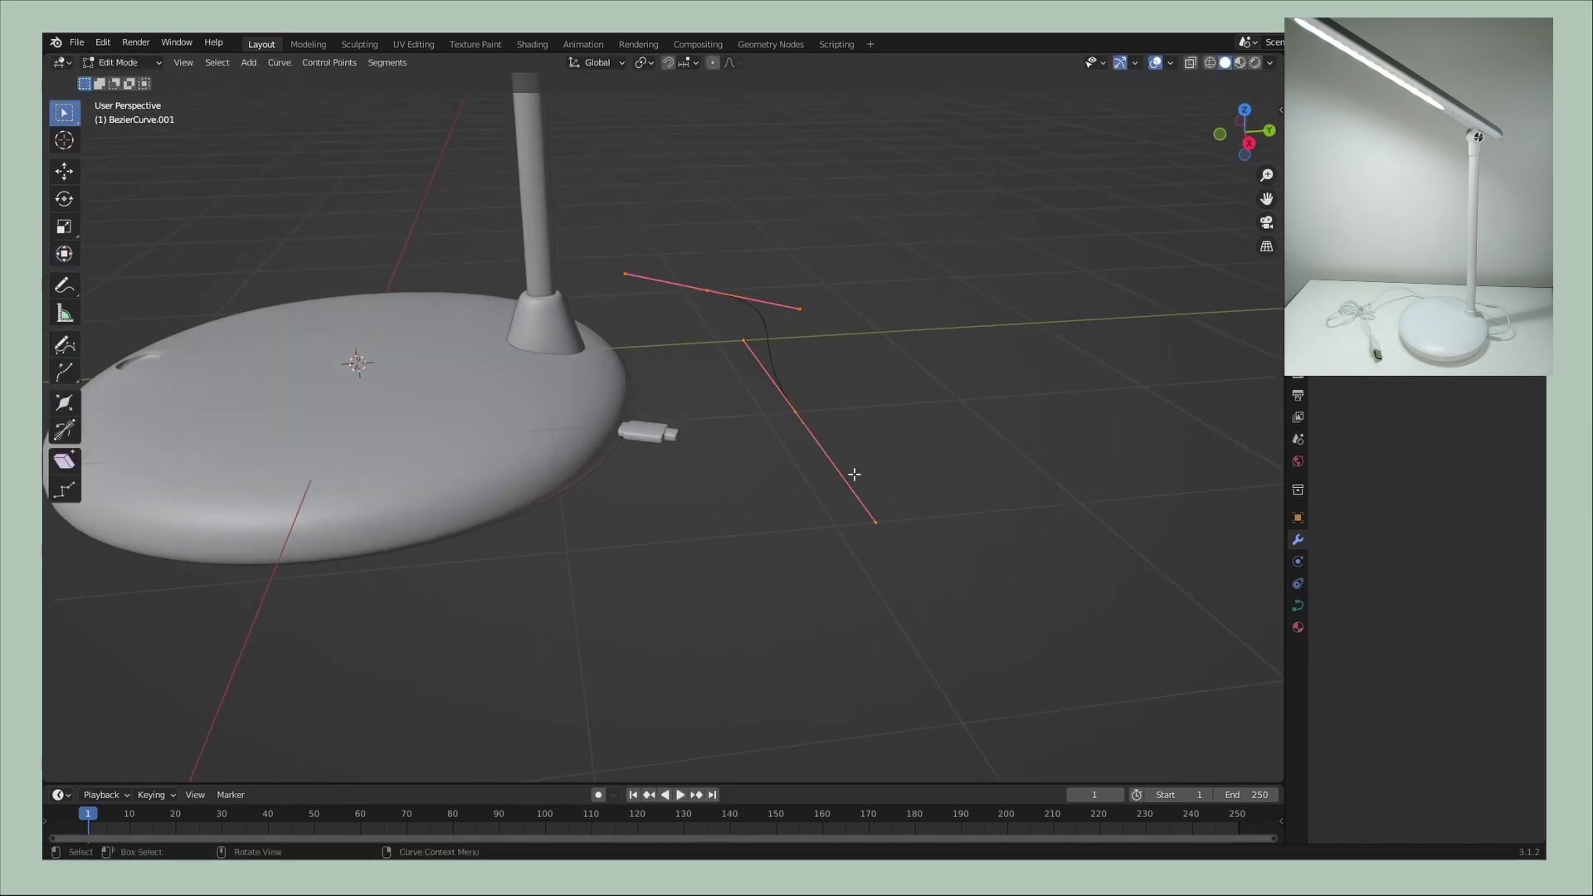
pyautogui.click(1249, 113)
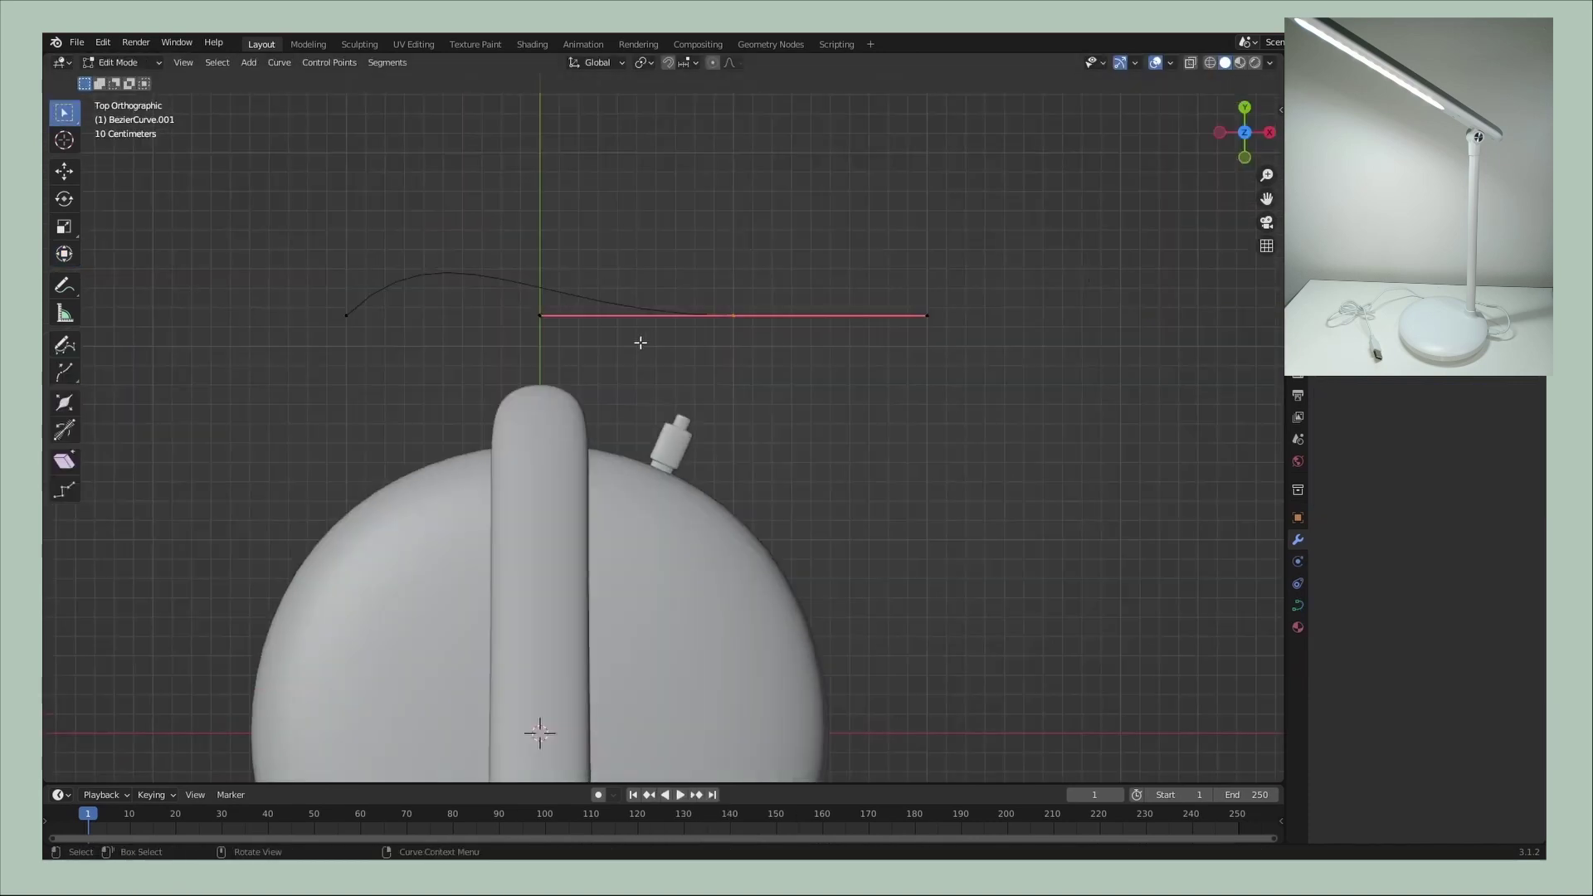
pyautogui.scroll(2, 750, 327)
pyautogui.keyDown('shift'); pyautogui.moveTo(751, 327); pyautogui.dragTo(765, 409, button='middle'); pyautogui.keyUp('shift')
# - Move and rotate the curve's points and handles to aim it at the connector
pyautogui.press('g')
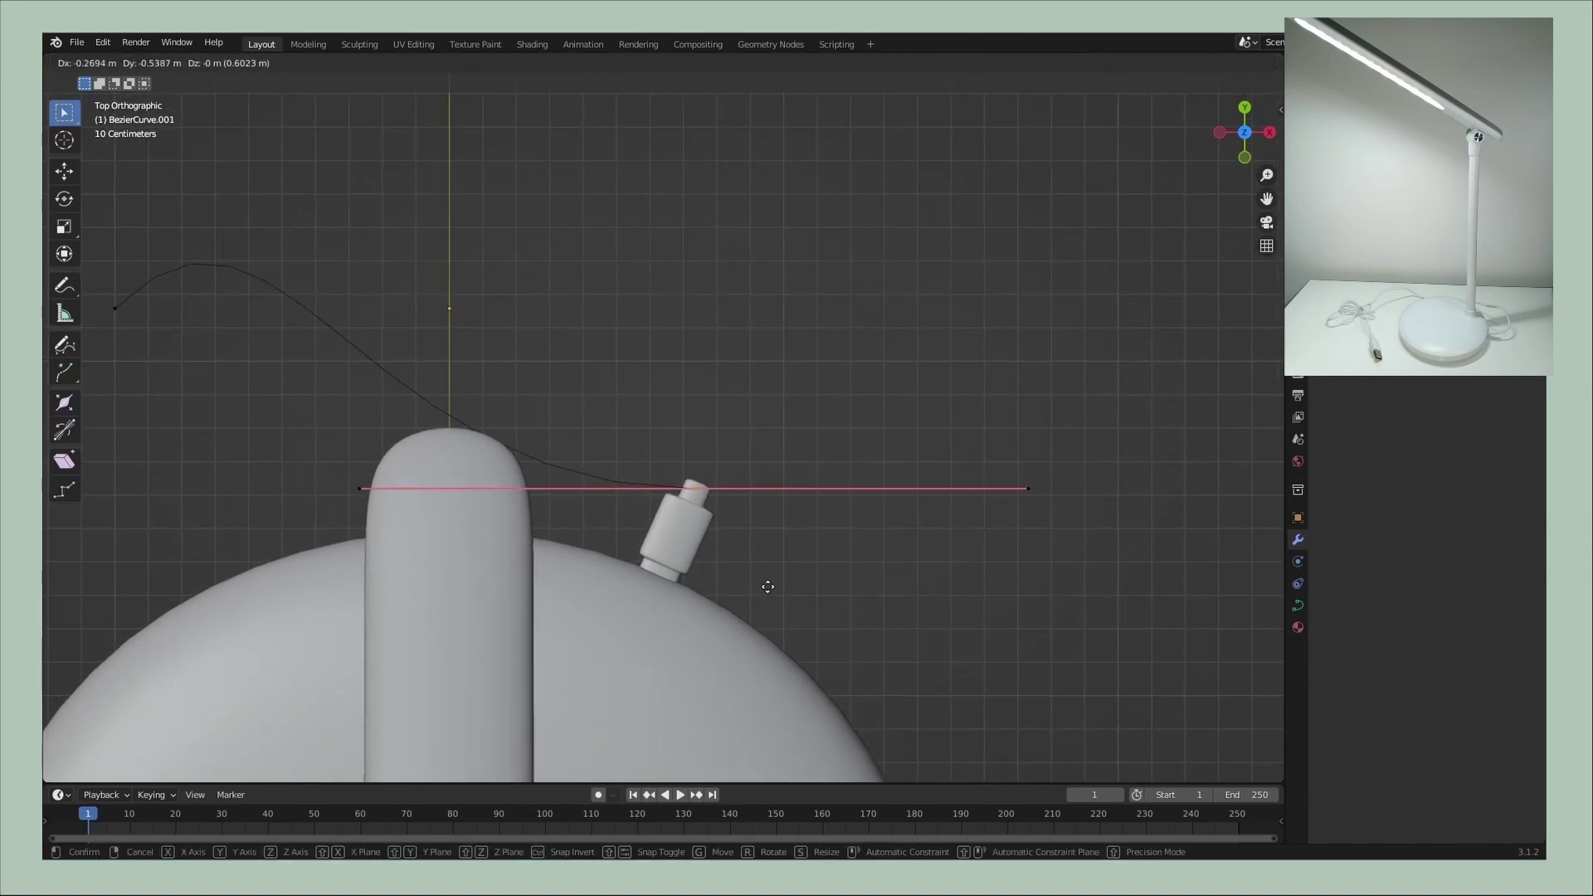
pyautogui.click(767, 587)
pyautogui.press('r')
pyautogui.click(673, 624)
pyautogui.press('g')
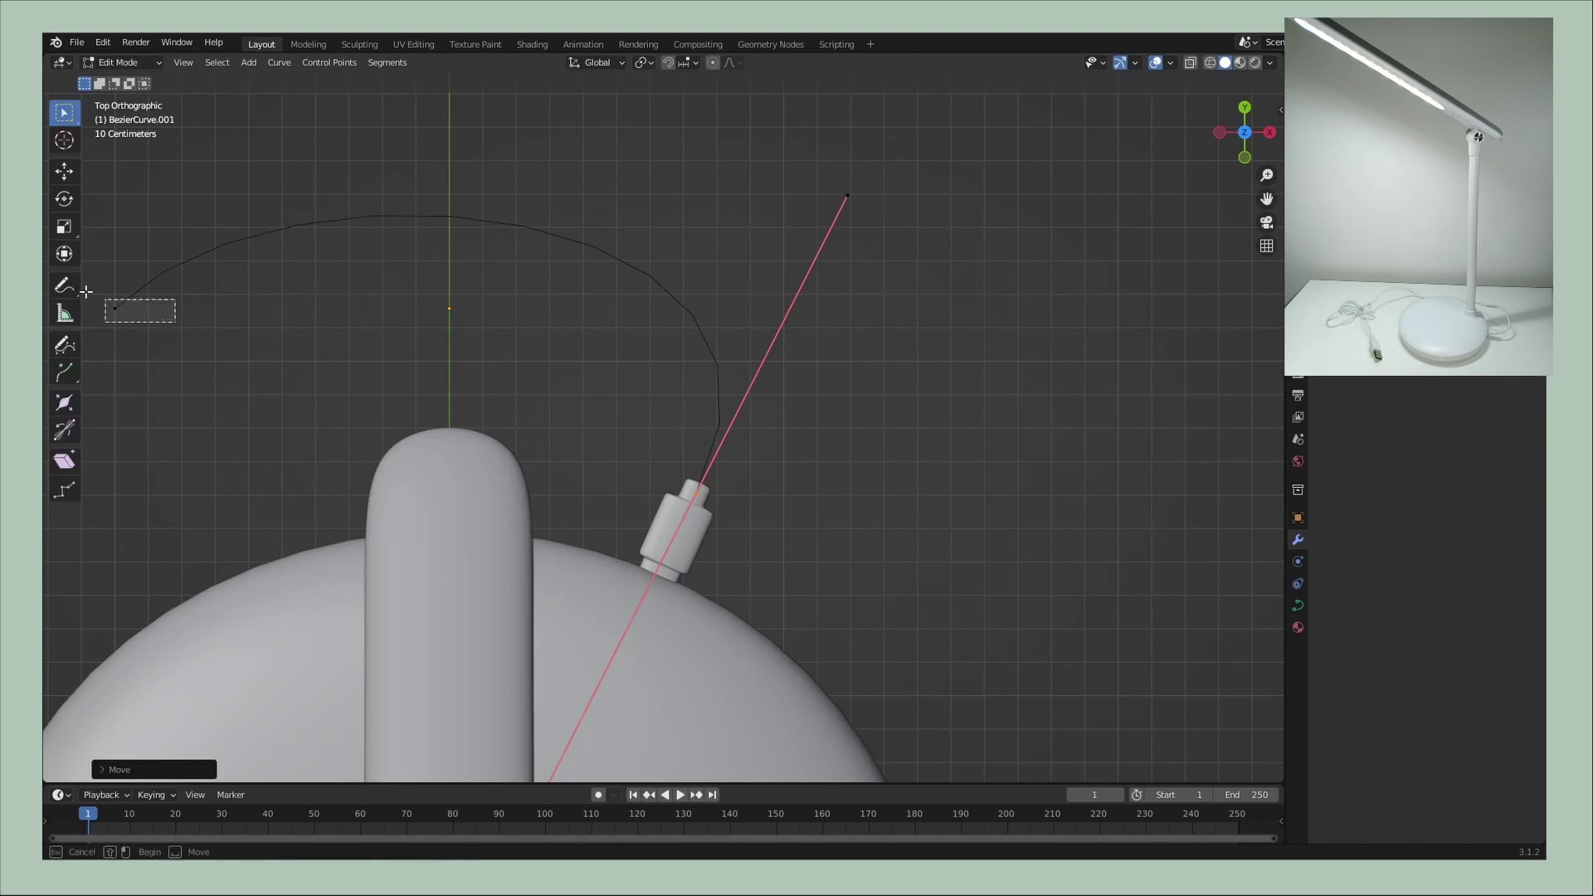
pyautogui.press('g')
pyautogui.press('r')
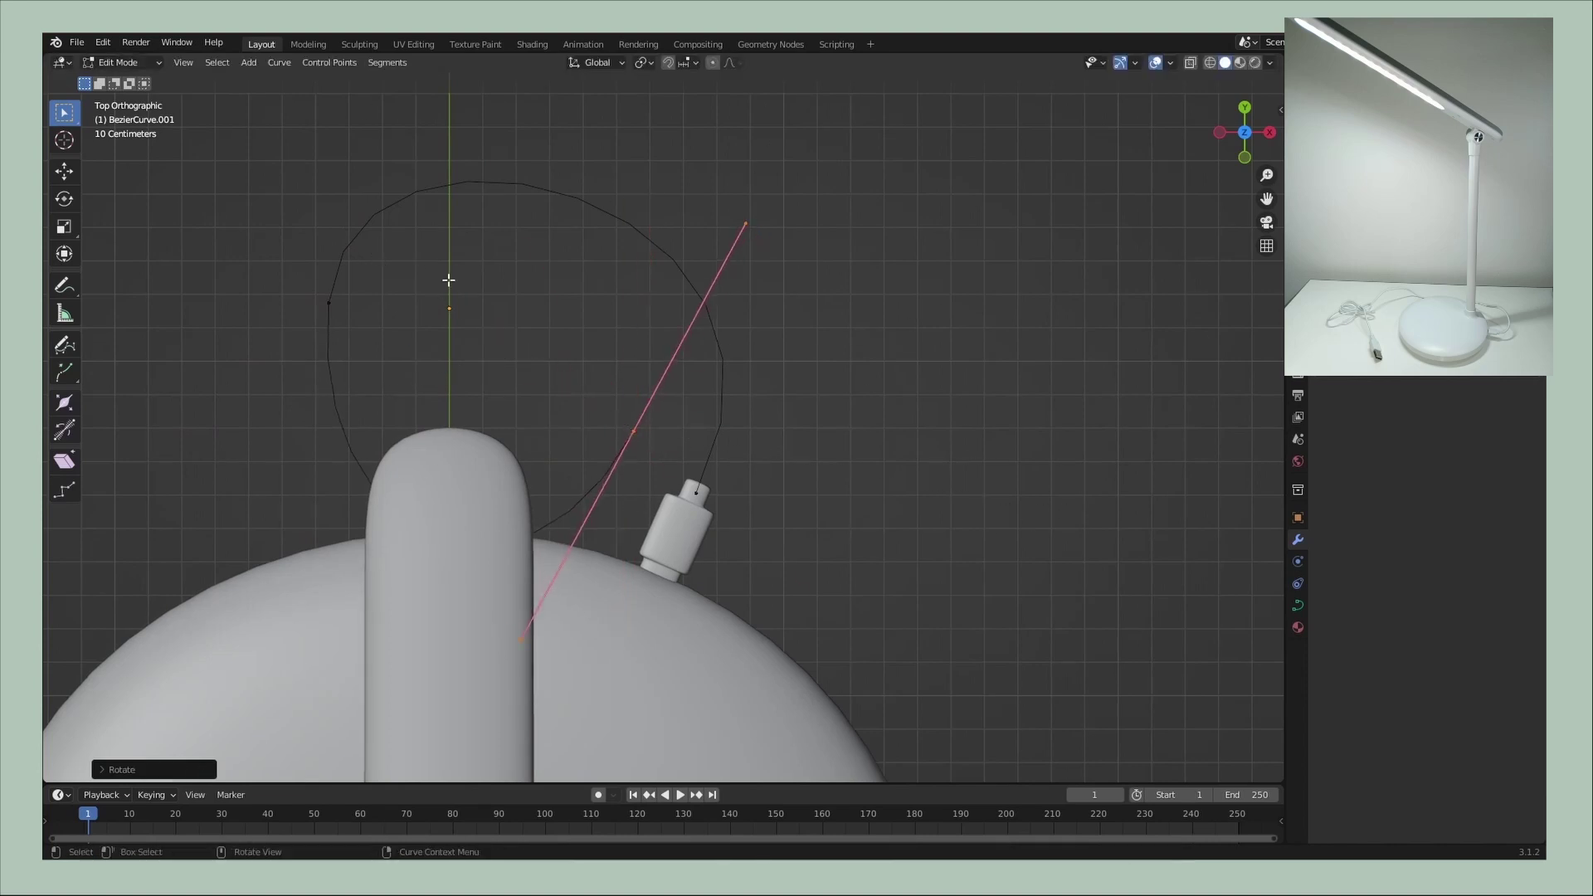
pyautogui.click(585, 184)
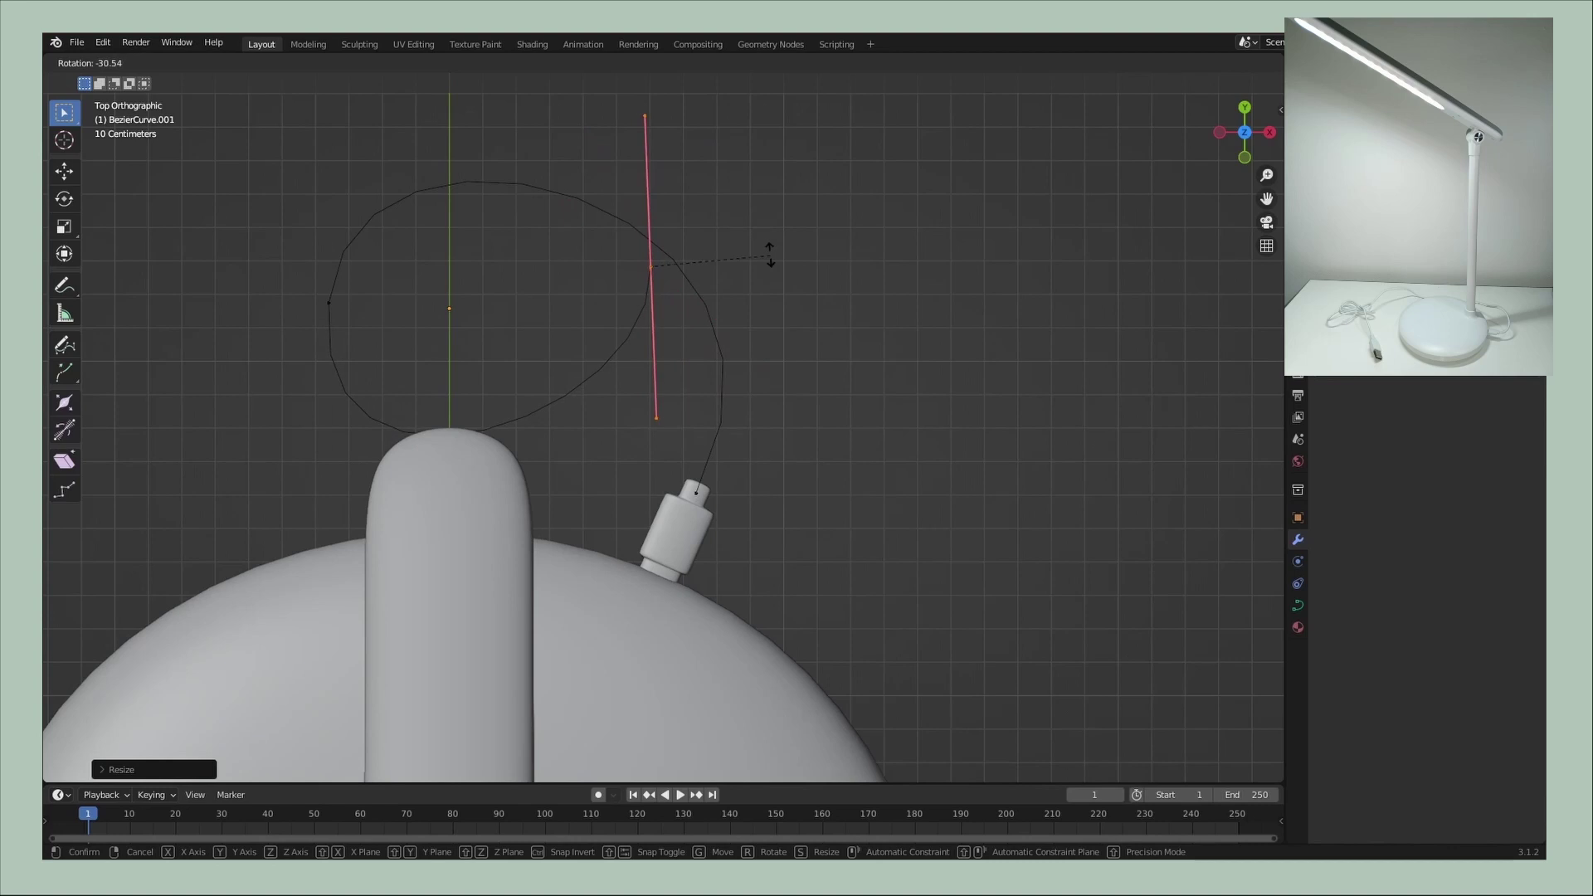
# - Finish the handle rotation and extend the cable loop with a new point
pyautogui.keyDown('shift'); pyautogui.moveTo(592, 308); pyautogui.dragTo(681, 378, button='middle'); pyautogui.keyUp('shift')
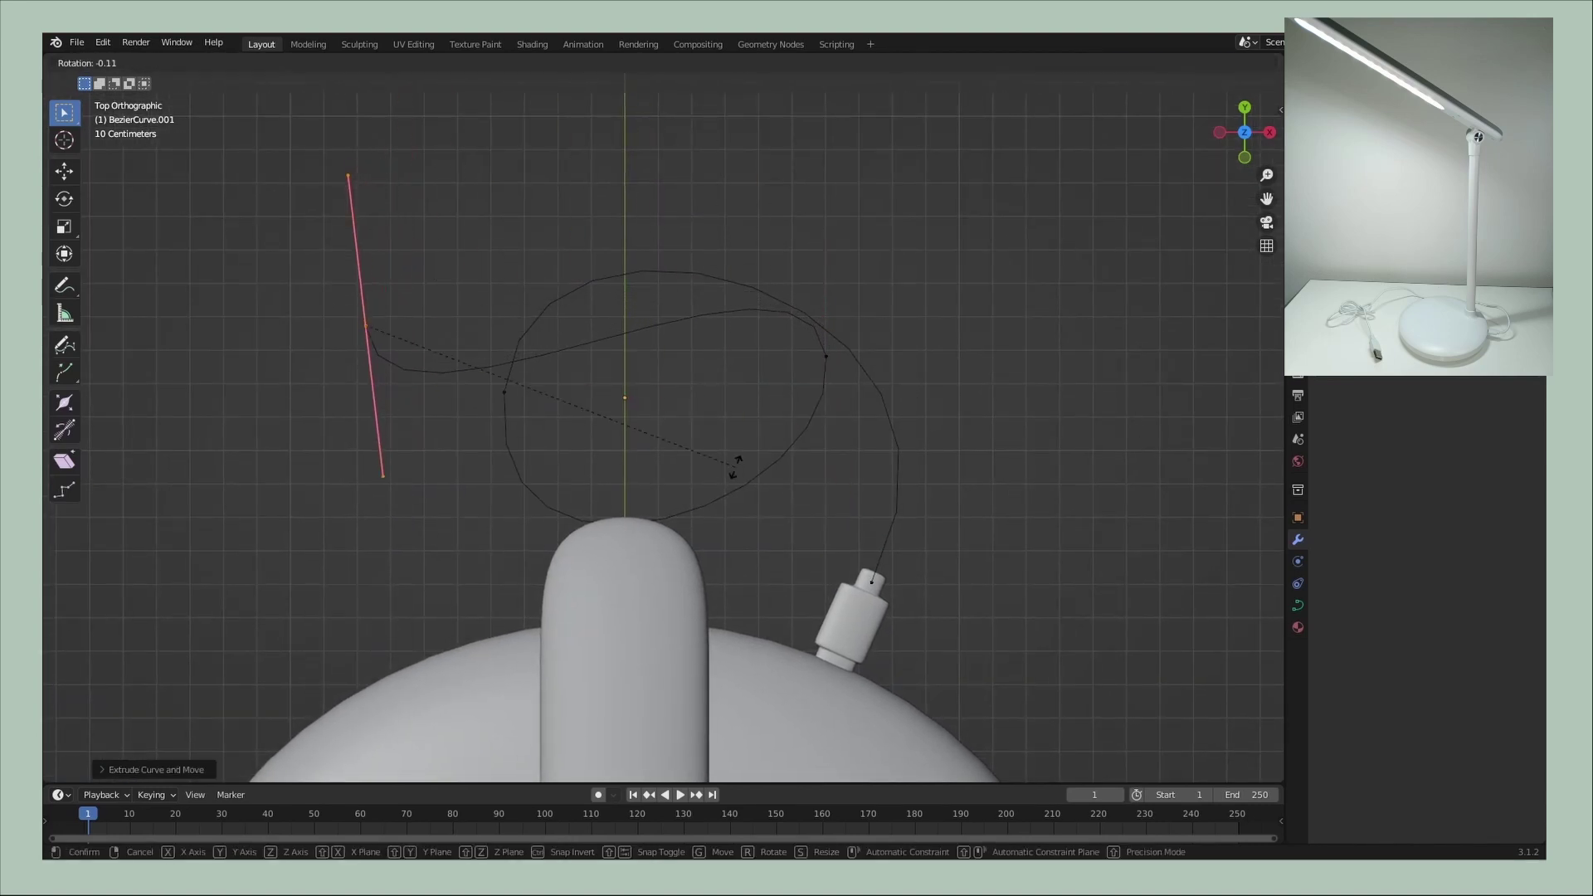
pyautogui.click(332, 282)
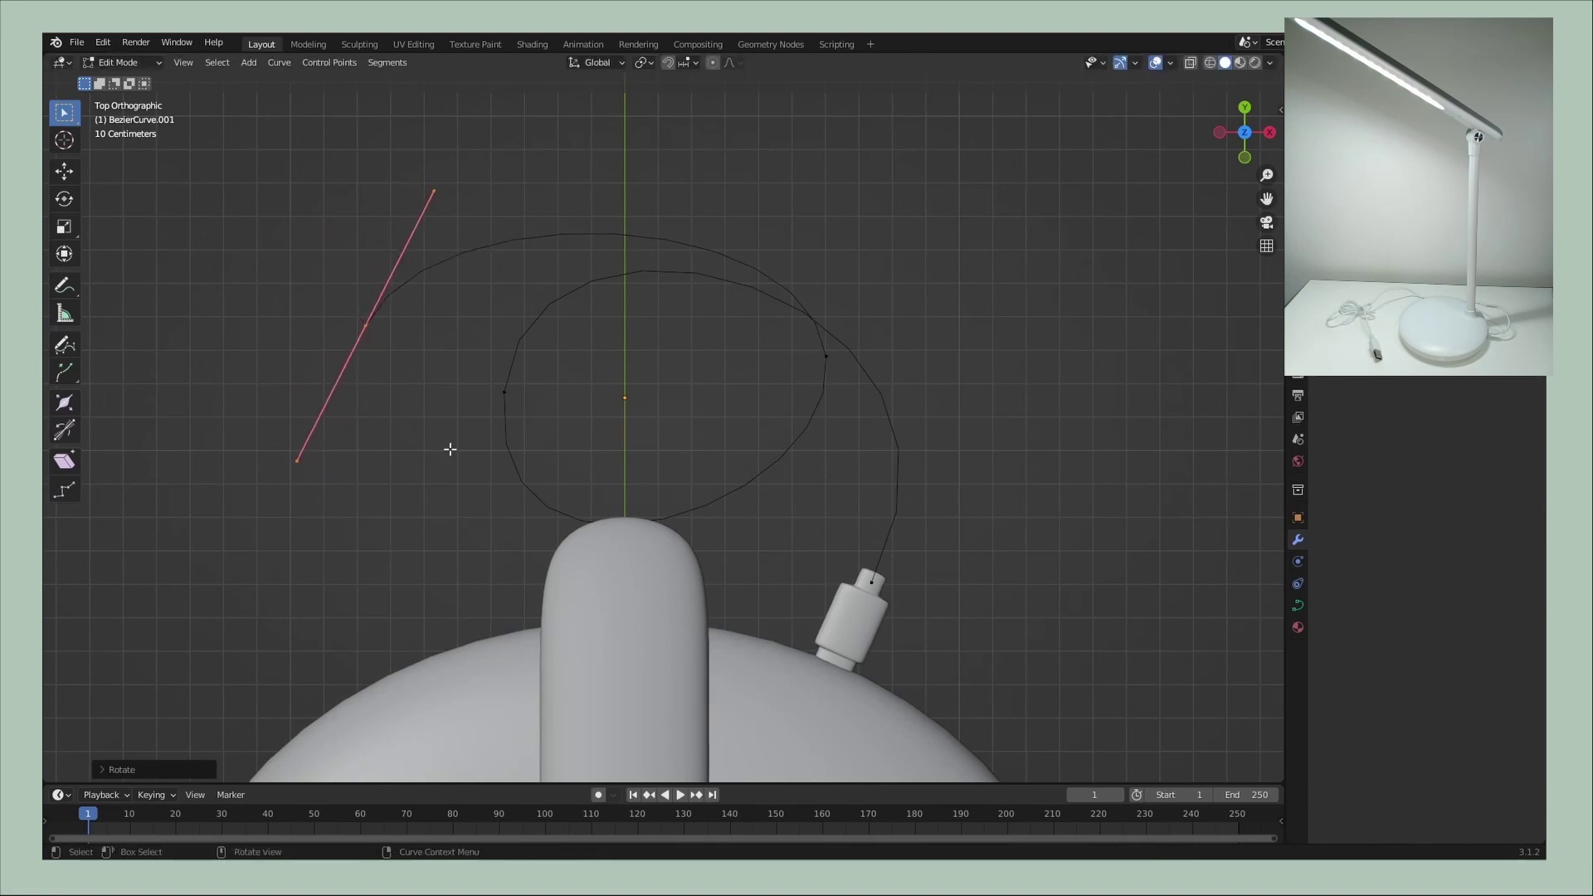
pyautogui.keyDown('shift'); pyautogui.moveTo(448, 449); pyautogui.dragTo(711, 343, button='middle'); pyautogui.keyUp('shift')
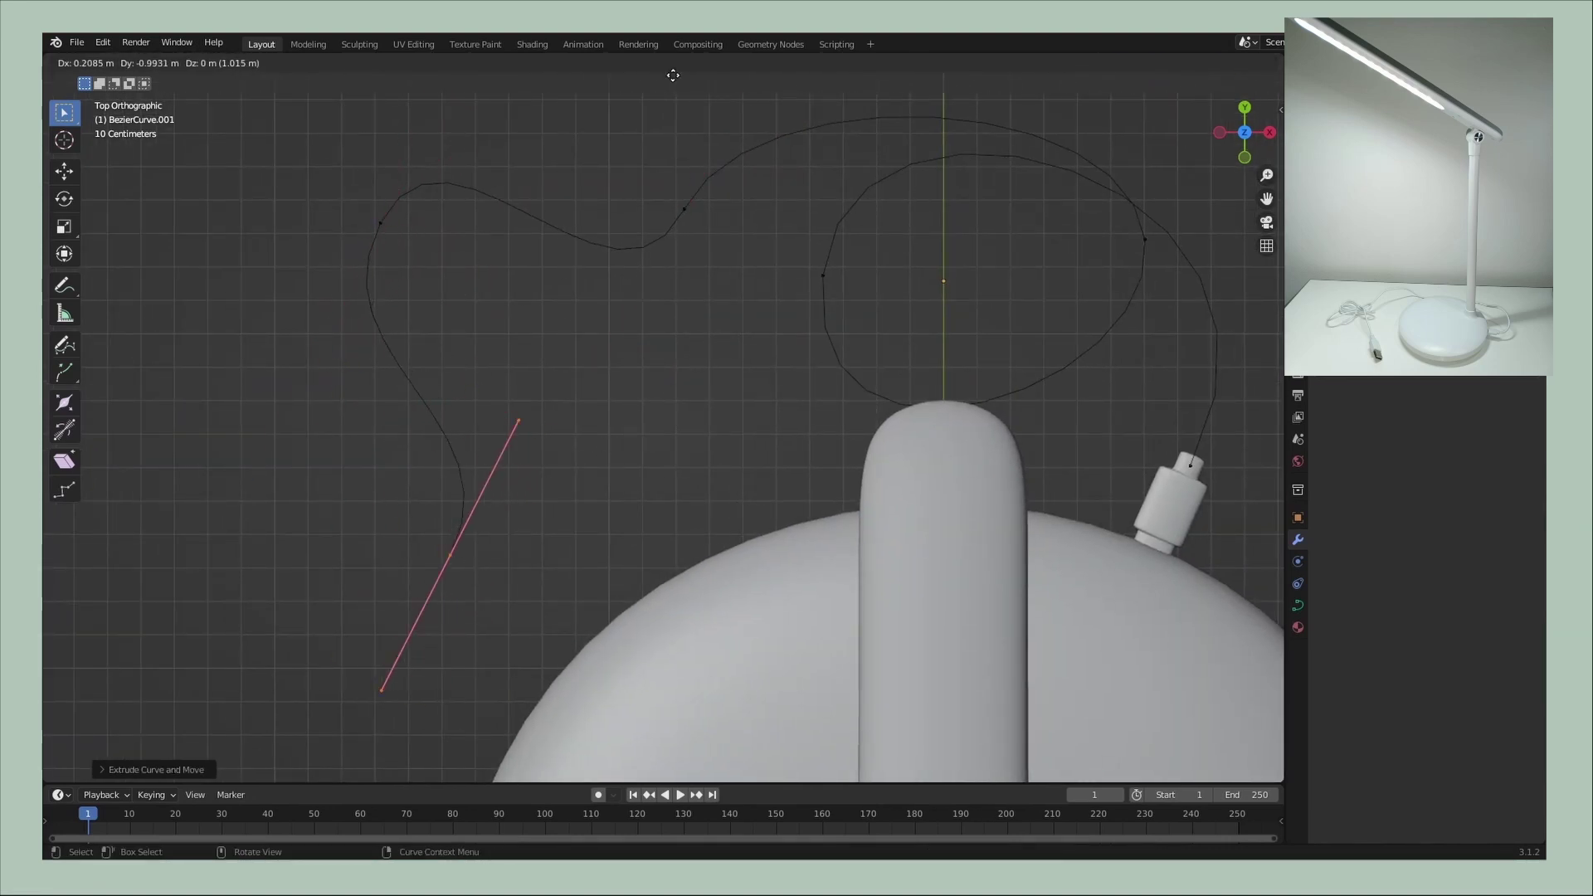
pyautogui.keyDown('shift'); pyautogui.moveTo(567, 432); pyautogui.dragTo(734, 134, button='middle'); pyautogui.keyUp('shift')
pyautogui.press('g')
pyautogui.click(1111, 707)
# - Lower the cable curve to the bottom of the lamp base
pyautogui.moveTo(1111, 706)
pyautogui.keyDown('shift'); pyautogui.mouseDown(button='middle')
pyautogui.moveTo(1234, 391)
pyautogui.moveTo(1234, 455)
pyautogui.moveTo(1090, 251)
pyautogui.moveTo(318, 302)
pyautogui.mouseUp(button='middle'); pyautogui.keyUp('shift')
pyautogui.press('Tab')
pyautogui.moveTo(319, 302); pyautogui.dragTo(355, 368)
pyautogui.moveTo(355, 368)
pyautogui.mouseDown(button='middle')
pyautogui.moveTo(483, 329)
pyautogui.moveTo(655, 341)
pyautogui.mouseUp(button='middle')
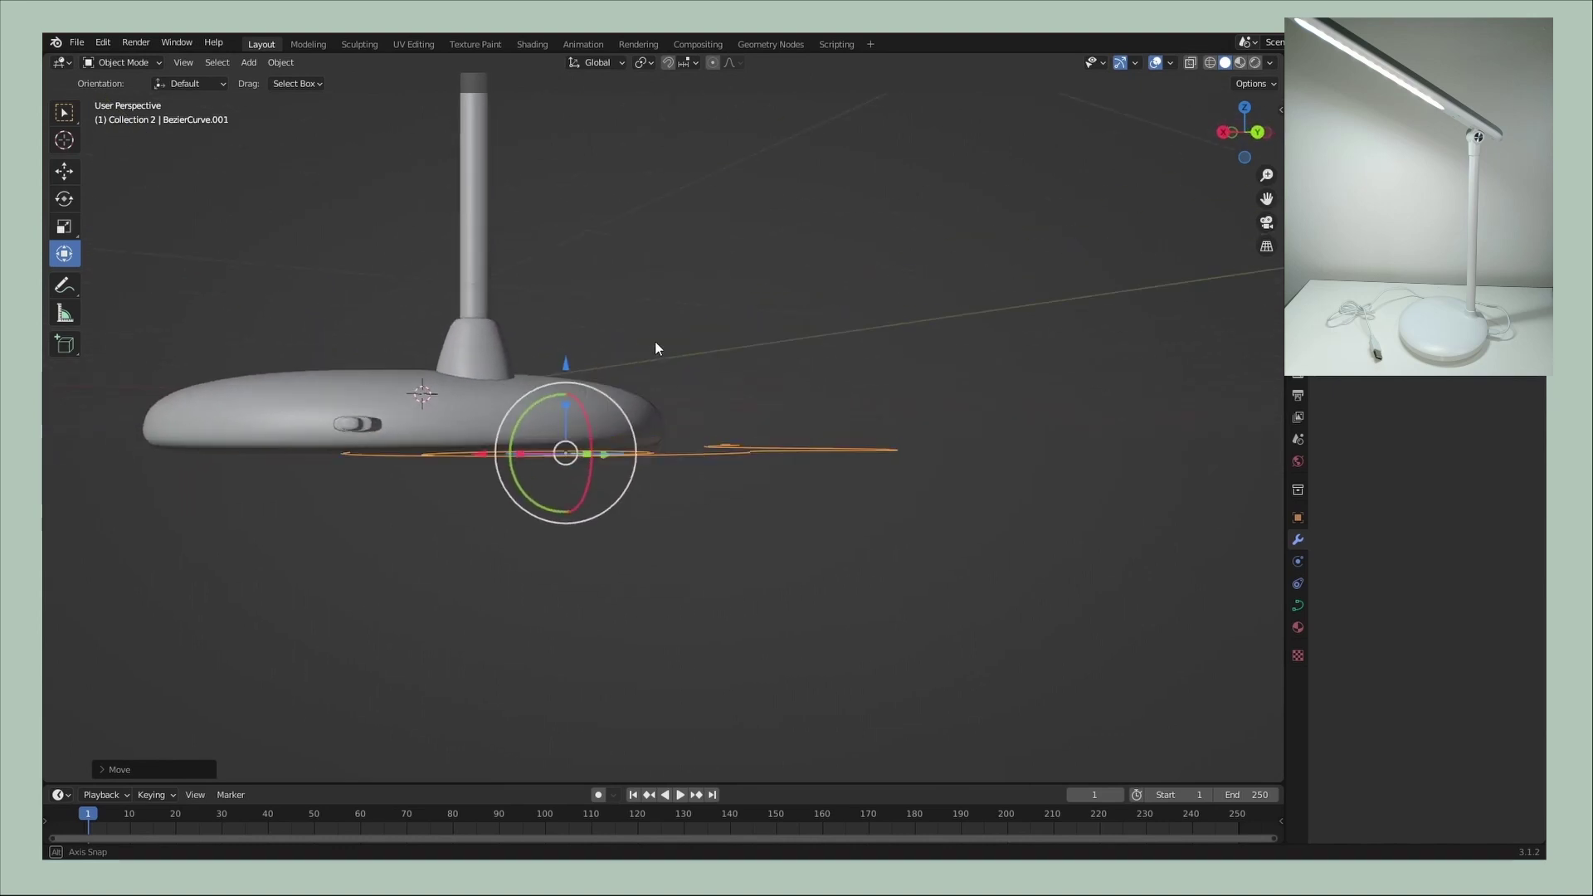
# - Give the cable curve a bevel depth of 0.02 m
pyautogui.press('Tab')
pyautogui.press('Tab')
pyautogui.moveTo(750, 357)
pyautogui.mouseDown(button='middle')
pyautogui.moveTo(785, 286)
pyautogui.moveTo(868, 512)
pyautogui.mouseUp(button='middle')
pyautogui.click(868, 511)
pyautogui.scroll(-3, 1376, 695)
pyautogui.click(1513, 693)
pyautogui.click(1409, 694)
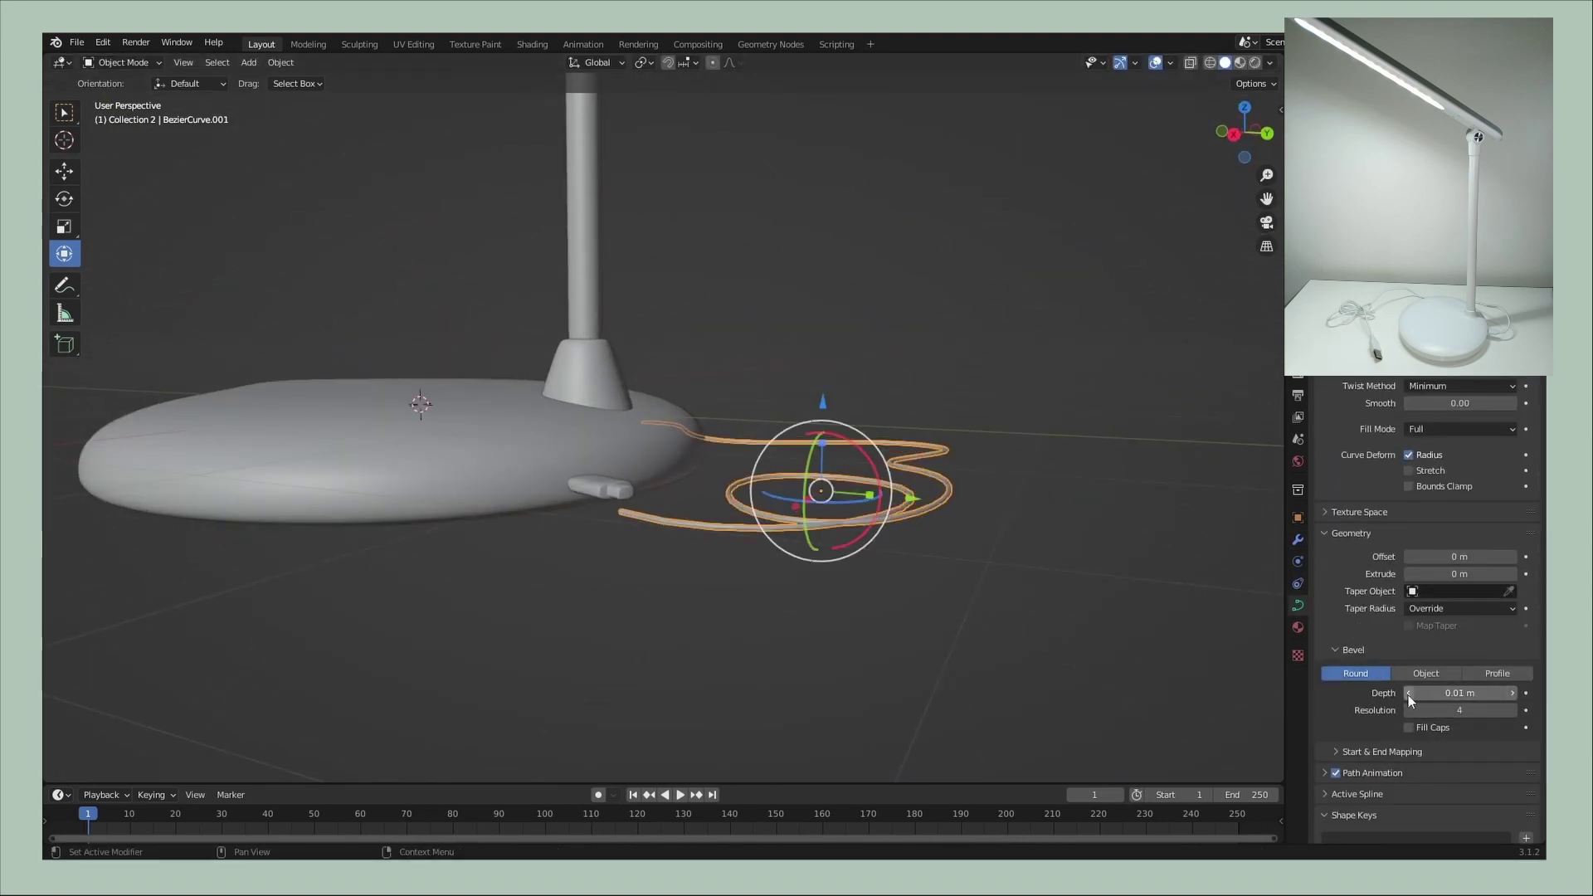
pyautogui.click(1513, 693)
# - Reposition one cable control point beside the connector
pyautogui.press('Tab')
pyautogui.moveTo(1009, 599)
pyautogui.mouseDown(button='middle')
pyautogui.moveTo(798, 544)
pyautogui.moveTo(992, 490)
pyautogui.moveTo(956, 469)
pyautogui.mouseUp(button='middle')
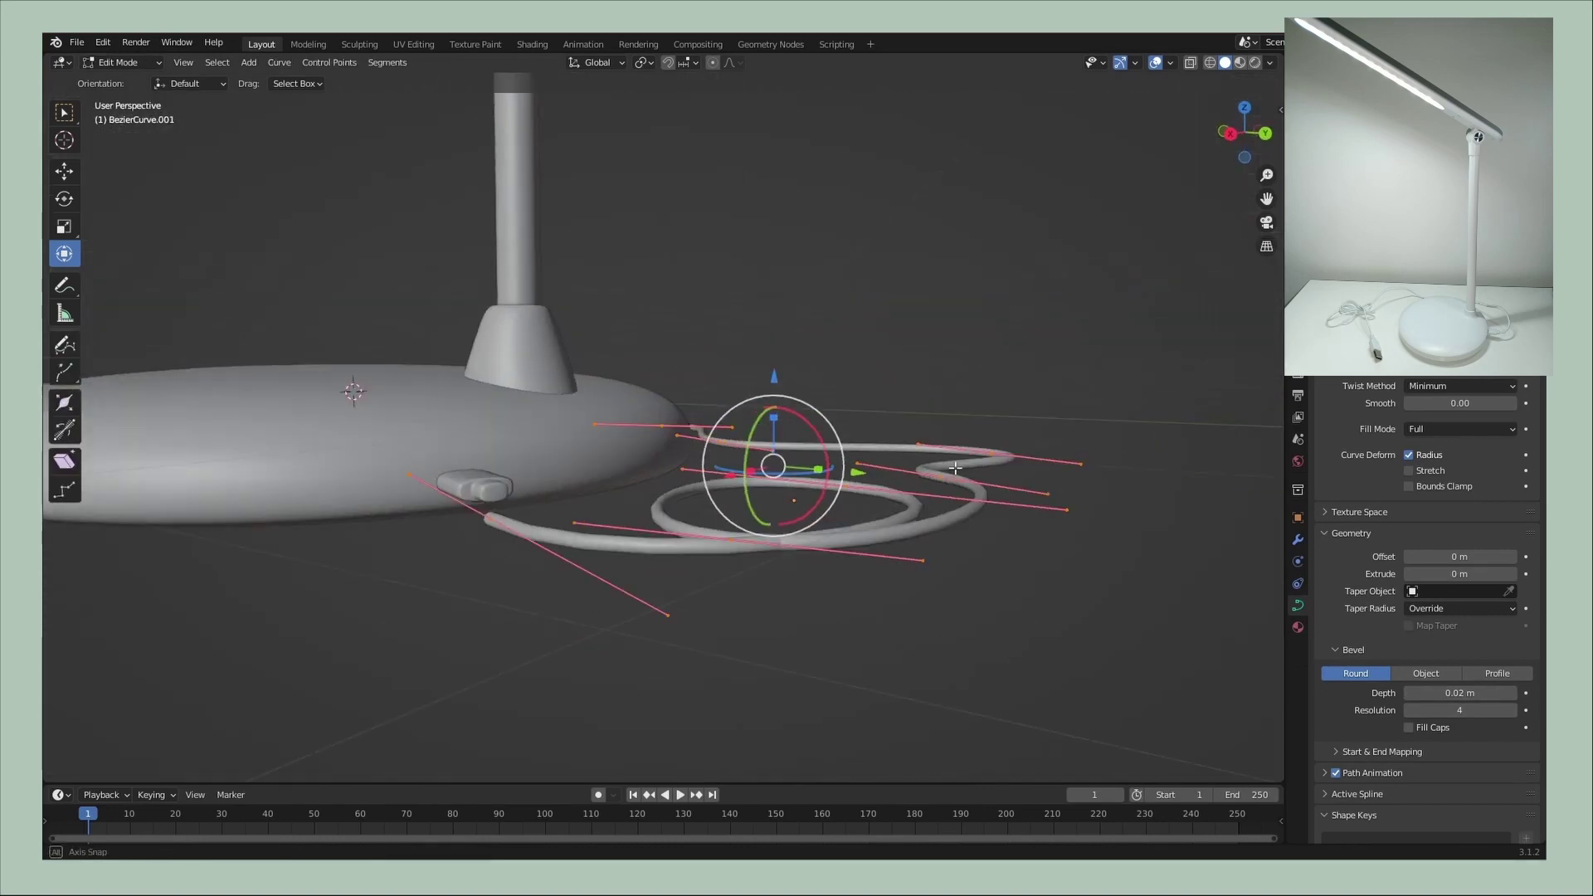
pyautogui.click(875, 490)
pyautogui.moveTo(1004, 651); pyautogui.dragTo(989, 651, button='middle')
pyautogui.press('g')
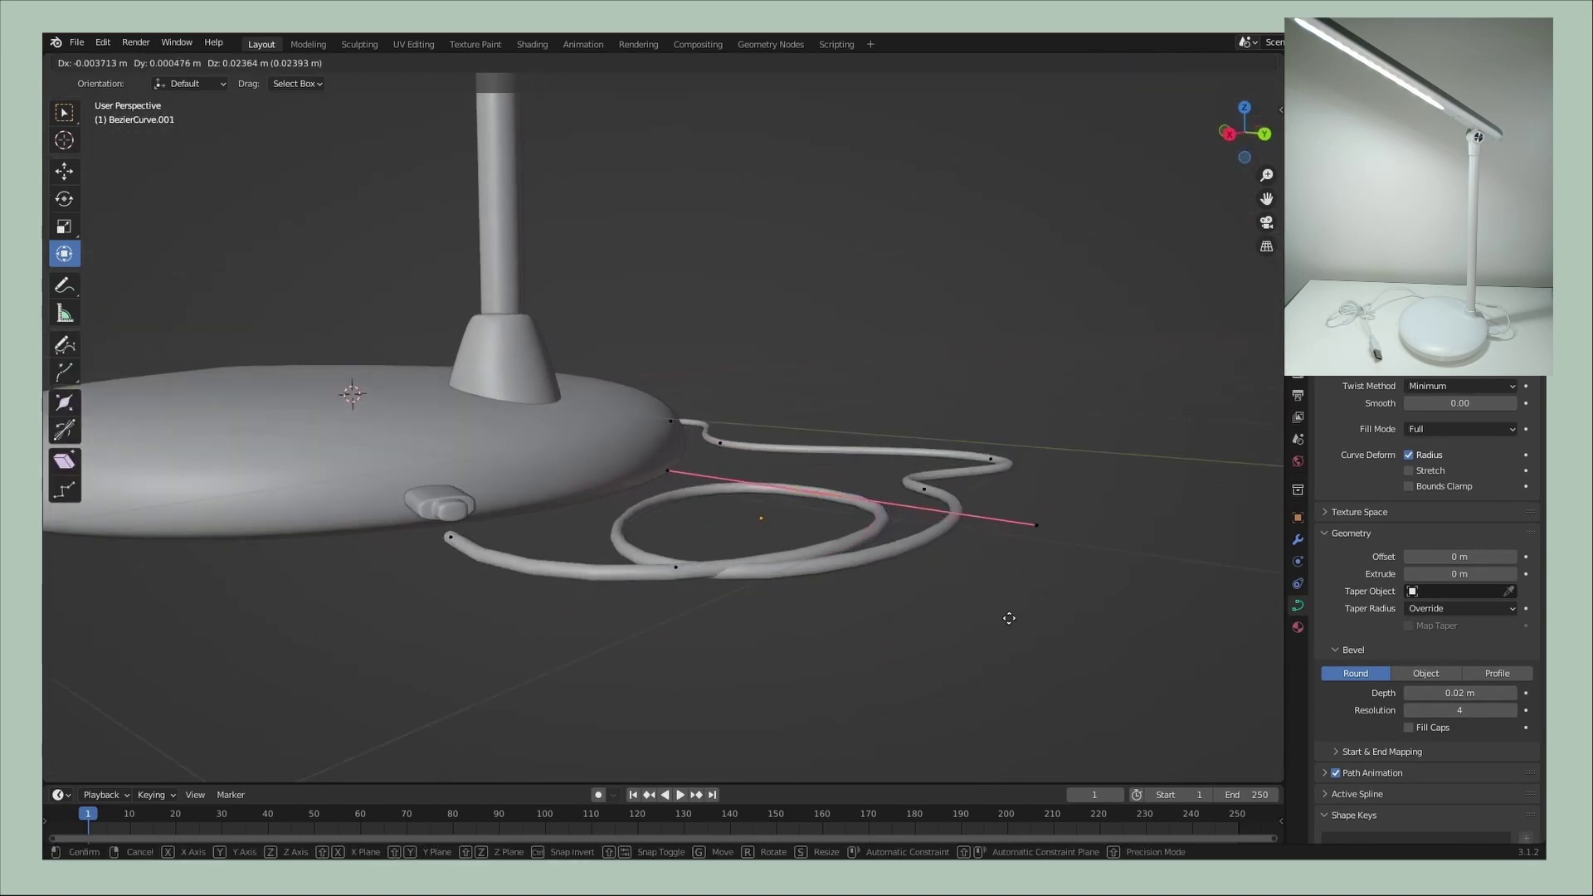
pyautogui.click(1008, 588)
# - Move the cable's end point, then lower it vertically
pyautogui.moveTo(534, 640); pyautogui.dragTo(581, 581, button='middle')
pyautogui.click(509, 533)
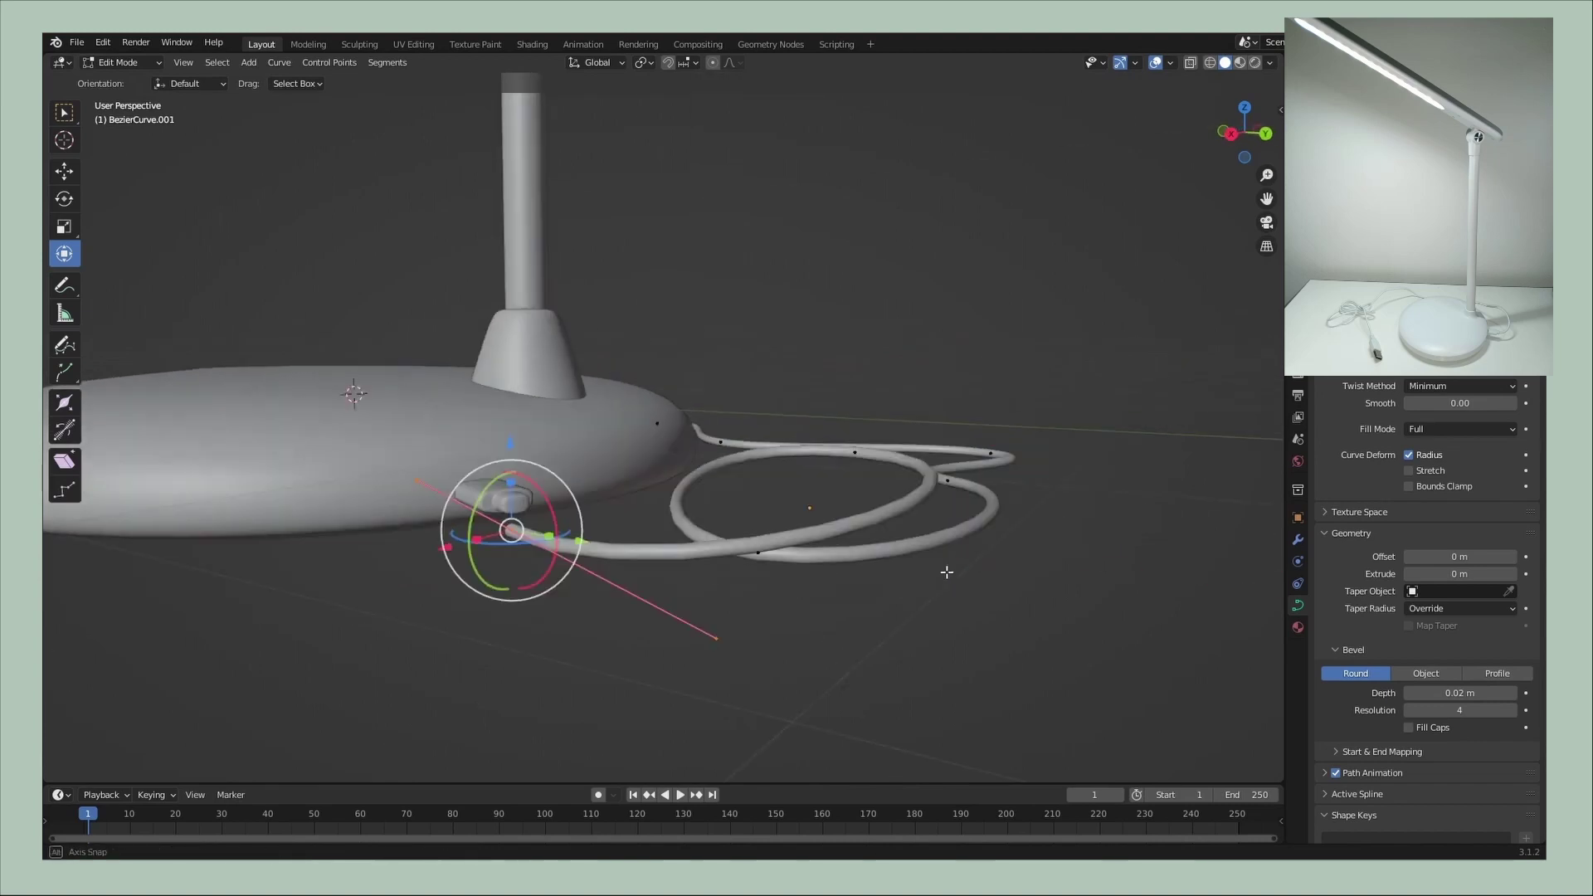
pyautogui.press('g')
pyautogui.click(905, 535)
pyautogui.moveTo(906, 536)
pyautogui.mouseDown(button='middle')
pyautogui.moveTo(873, 563)
pyautogui.moveTo(939, 546)
pyautogui.mouseUp(button='middle')
pyautogui.press('g')
pyautogui.press('z')
pyautogui.click(873, 563)
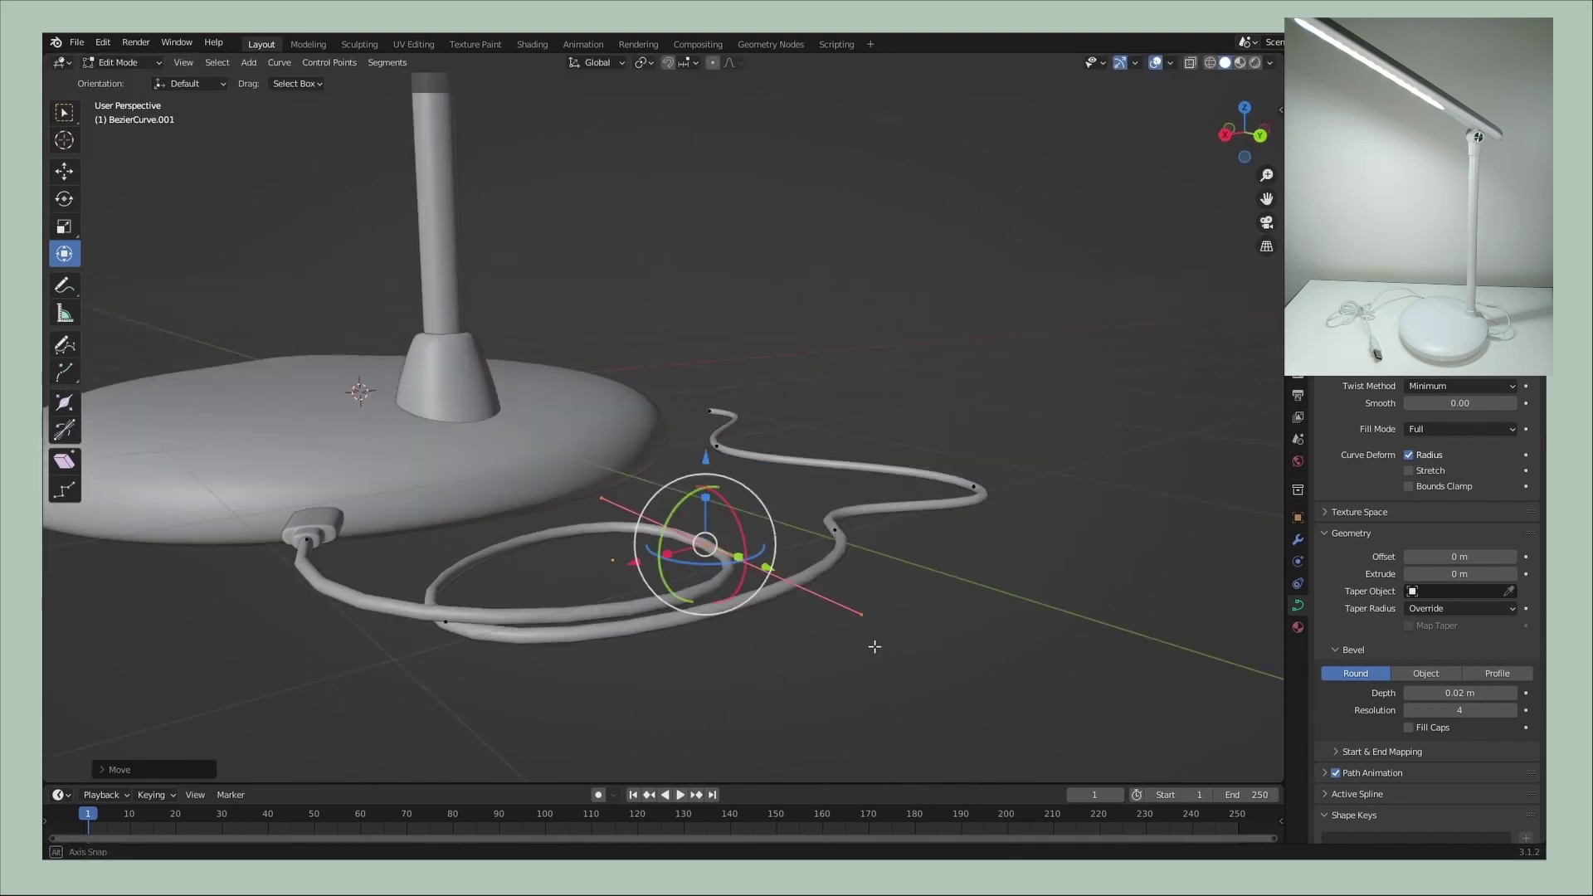
# - Raise the cable's far end vertically toward the stem
pyautogui.moveTo(938, 545); pyautogui.dragTo(860, 471)
pyautogui.press('g')
pyautogui.press('z')
pyautogui.click(992, 527)
pyautogui.moveTo(992, 528)
pyautogui.mouseDown(button='middle')
pyautogui.moveTo(710, 452)
pyautogui.moveTo(841, 530)
pyautogui.mouseUp(button='middle')
pyautogui.scroll(3, 842, 530)
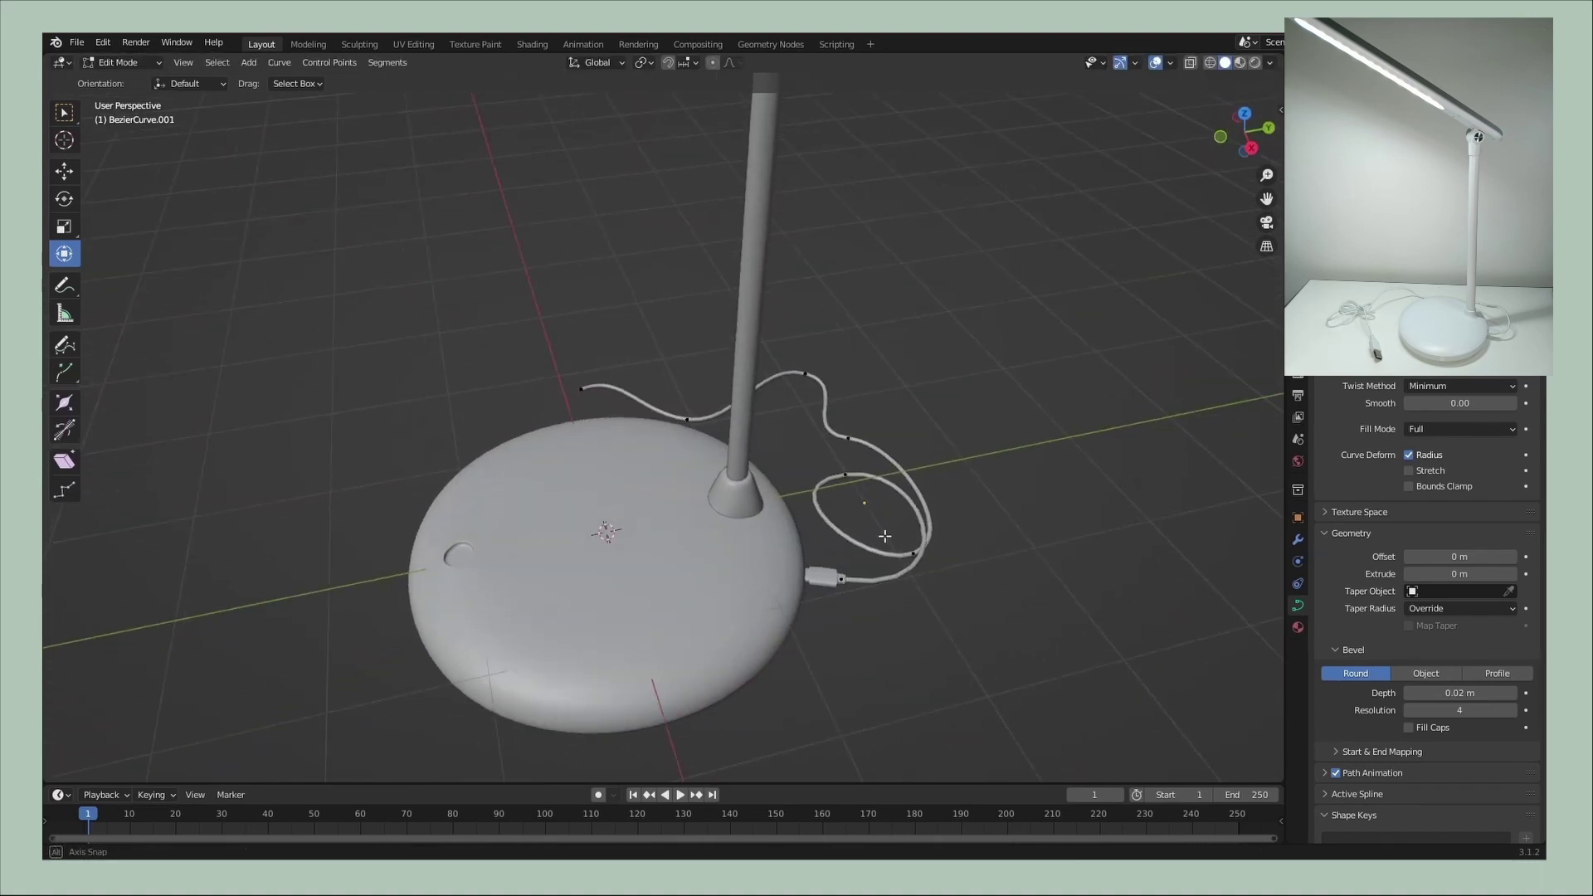
pyautogui.press('Tab')
pyautogui.scroll(-4, 842, 529)
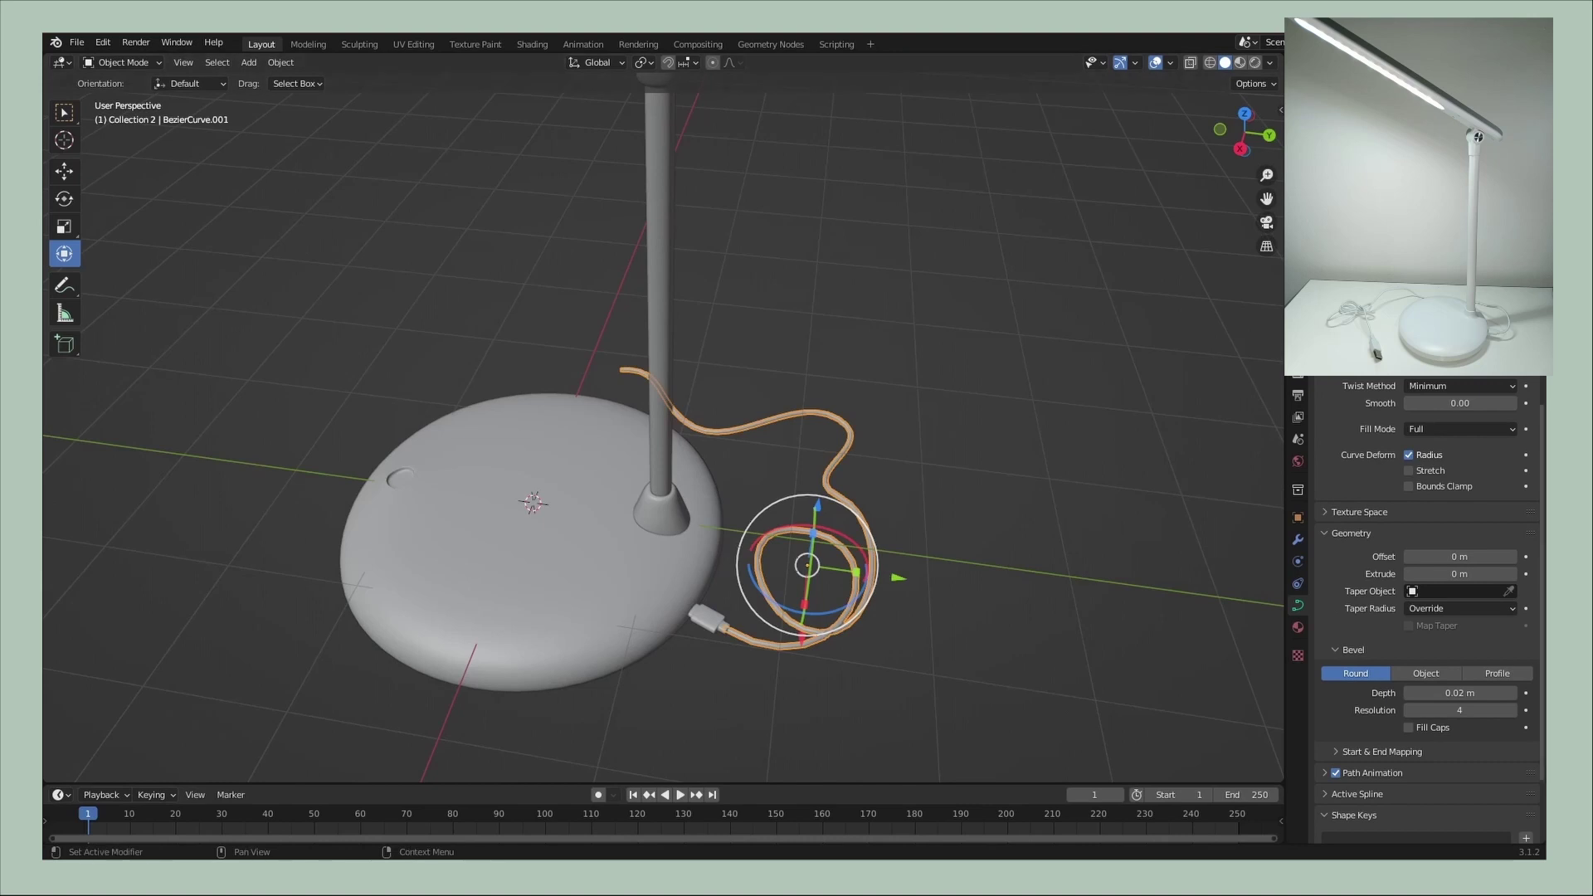
# - Add a Subdivision modifier to the cable
pyautogui.click(1298, 540)
pyautogui.click(1369, 369)
pyautogui.click(1282, 586)
pyautogui.scroll(3, 884, 285)
pyautogui.rightClick(687, 286)
pyautogui.click(687, 286)
pyautogui.scroll(-3, 815, 286)
pyautogui.moveTo(815, 287)
pyautogui.mouseDown(button='middle')
pyautogui.moveTo(659, 372)
pyautogui.moveTo(729, 448)
pyautogui.mouseUp(button='middle')
# - Add a cube, lower it, and flatten it along Z for the USB plug
pyautogui.hotkey('shift', 'a')
pyautogui.click(799, 446)
pyautogui.moveTo(735, 413); pyautogui.dragTo(904, 357, button='middle')
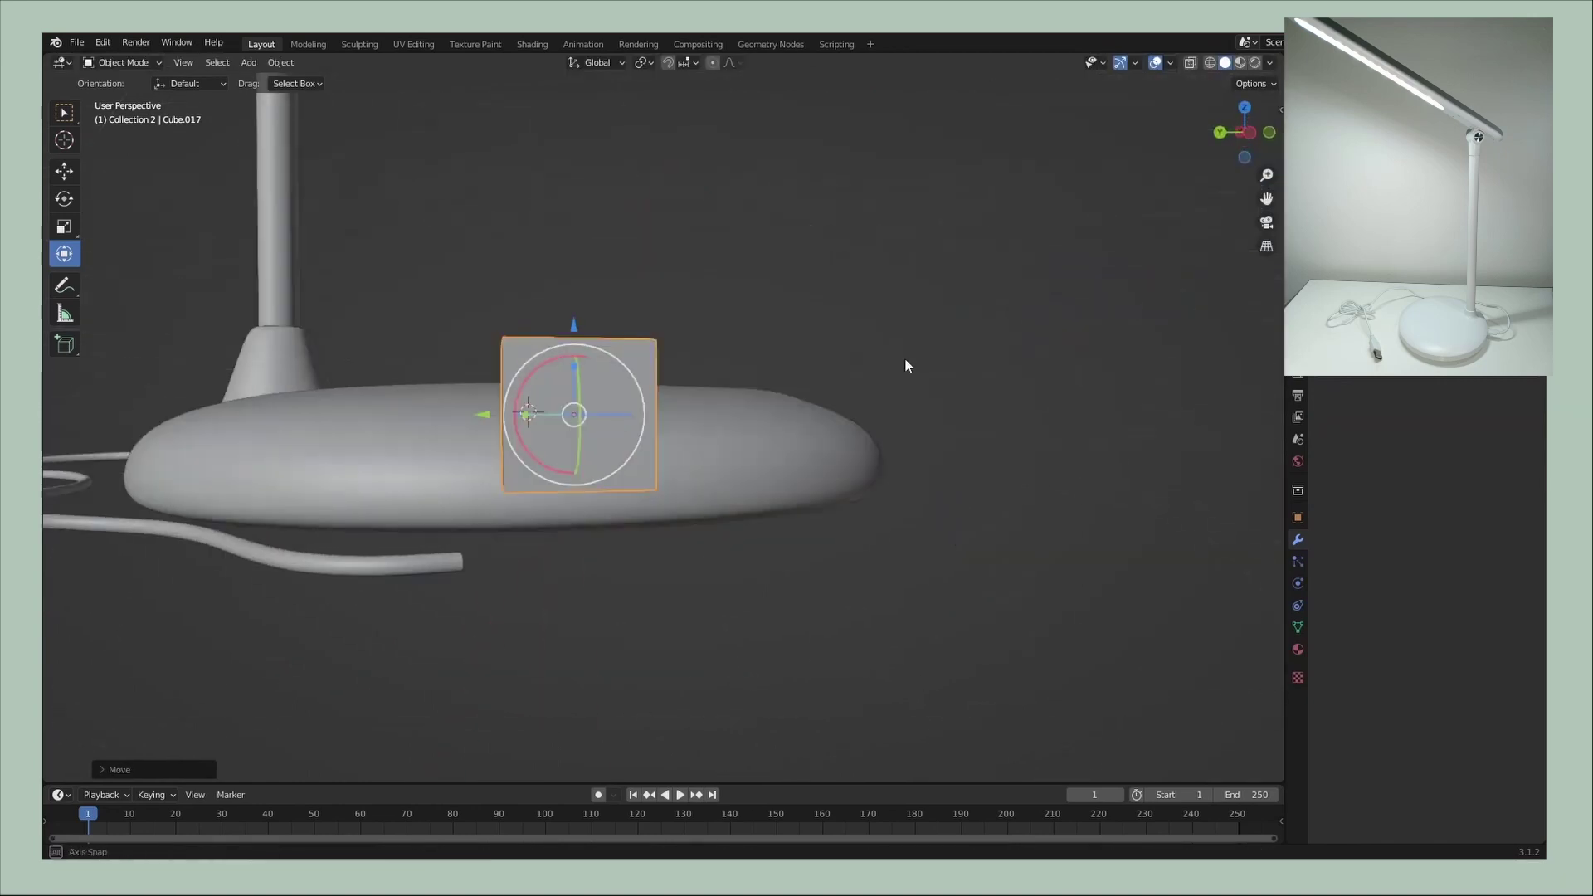
pyautogui.press('g')
pyautogui.press('z')
pyautogui.click(778, 460)
pyautogui.press('s')
pyautogui.press('z')
pyautogui.click(578, 514)
pyautogui.moveTo(578, 514)
pyautogui.mouseDown(button='middle')
pyautogui.moveTo(605, 475)
pyautogui.moveTo(837, 489)
pyautogui.moveTo(786, 406)
pyautogui.moveTo(853, 473)
pyautogui.moveTo(1078, 405)
pyautogui.moveTo(907, 516)
pyautogui.moveTo(657, 433)
pyautogui.mouseUp(button='middle')
# - Inset the plug's front face and extrude it into a tip
pyautogui.press('Tab')
pyautogui.press('i')
pyautogui.click(1134, 435)
pyautogui.press('e')
pyautogui.click(908, 515)
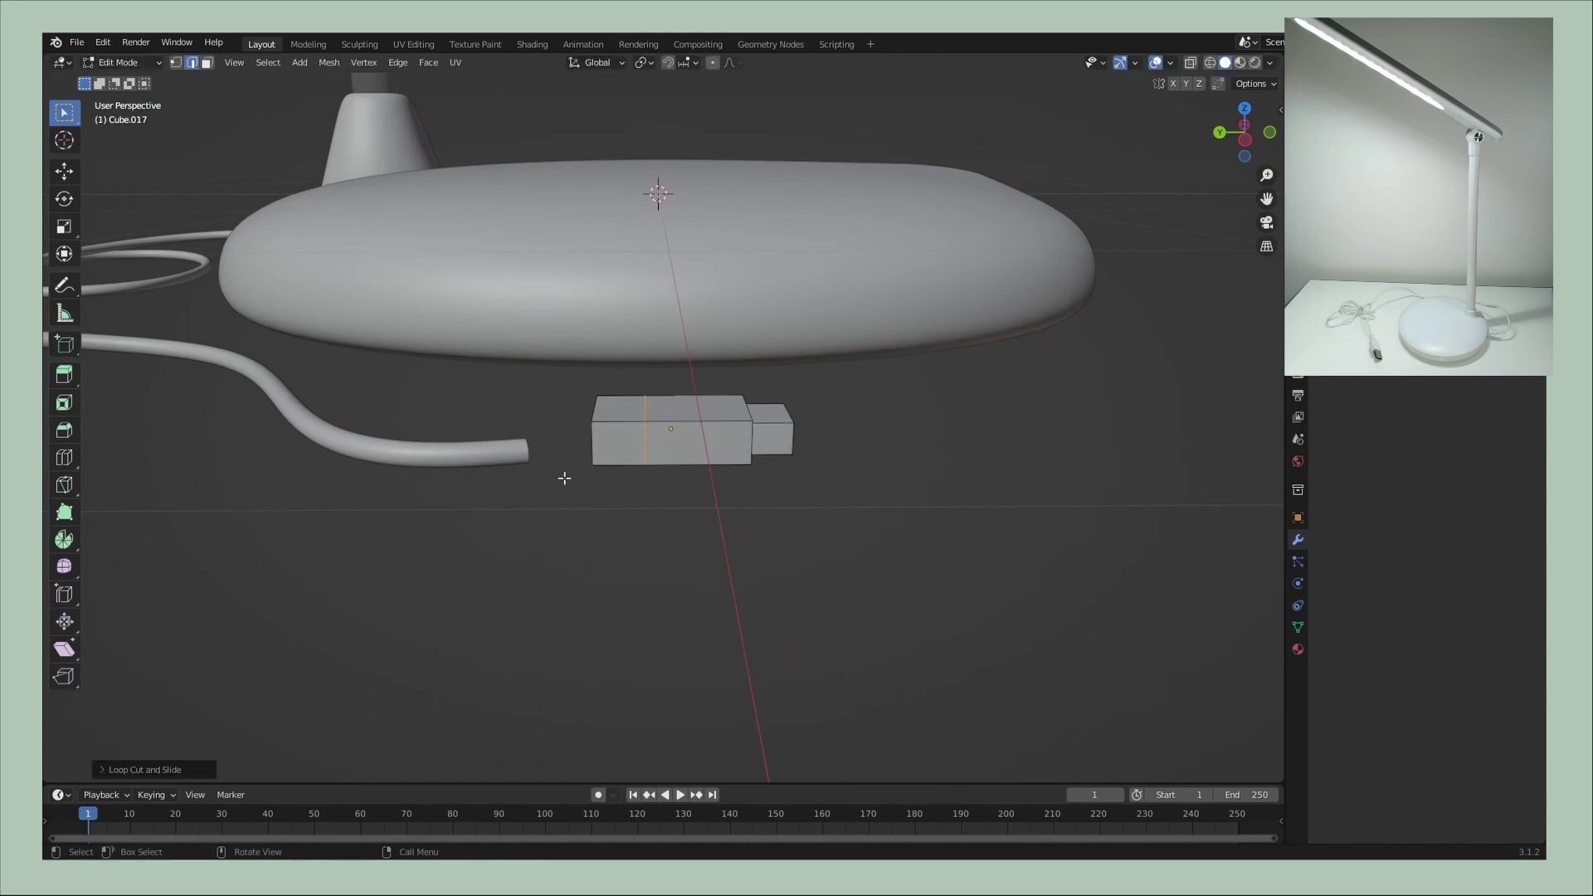
# - Shrink the plug's tip face
pyautogui.press('s')
pyautogui.click(581, 481)
pyautogui.press('3')
pyautogui.moveTo(581, 481)
pyautogui.mouseDown(button='middle')
pyautogui.moveTo(777, 502)
pyautogui.moveTo(675, 487)
pyautogui.moveTo(739, 481)
pyautogui.mouseUp(button='middle')
pyautogui.press('s')
pyautogui.press('z')
pyautogui.click(780, 481)
# - Extrude the tip outward and smooth the plug at subdivision level 1
pyautogui.press('e')
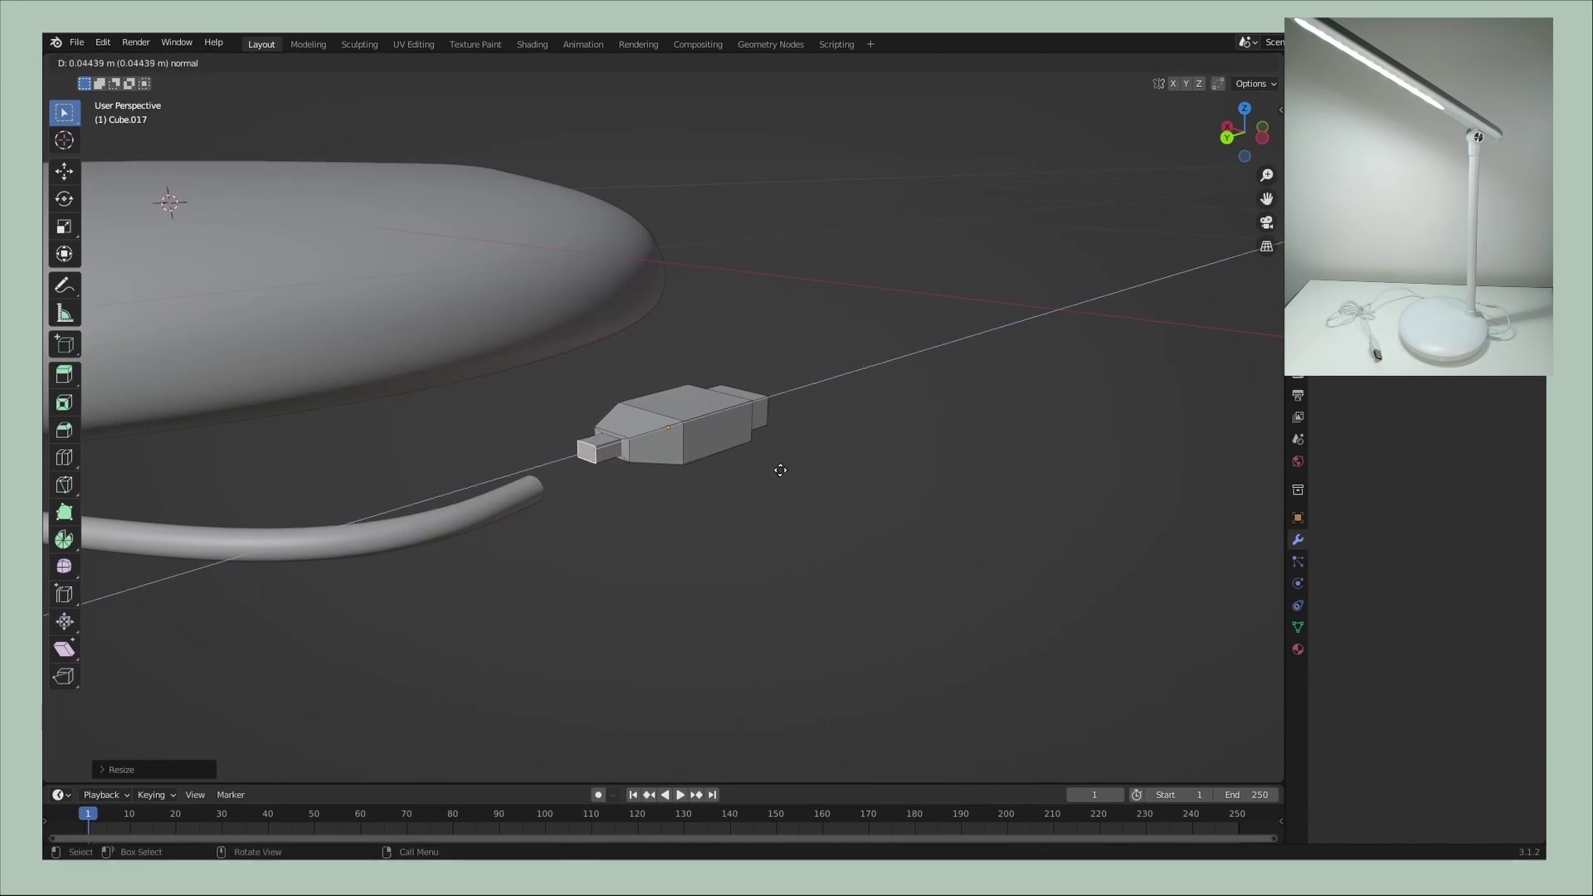
pyautogui.click(780, 470)
pyautogui.moveTo(780, 470); pyautogui.dragTo(815, 467, button='middle')
pyautogui.hotkey('ctrl', '1')
# - Add two loop cuts to the plug, one across and one lengthwise
pyautogui.hotkey('ctrl', 'r')
pyautogui.click(724, 441)
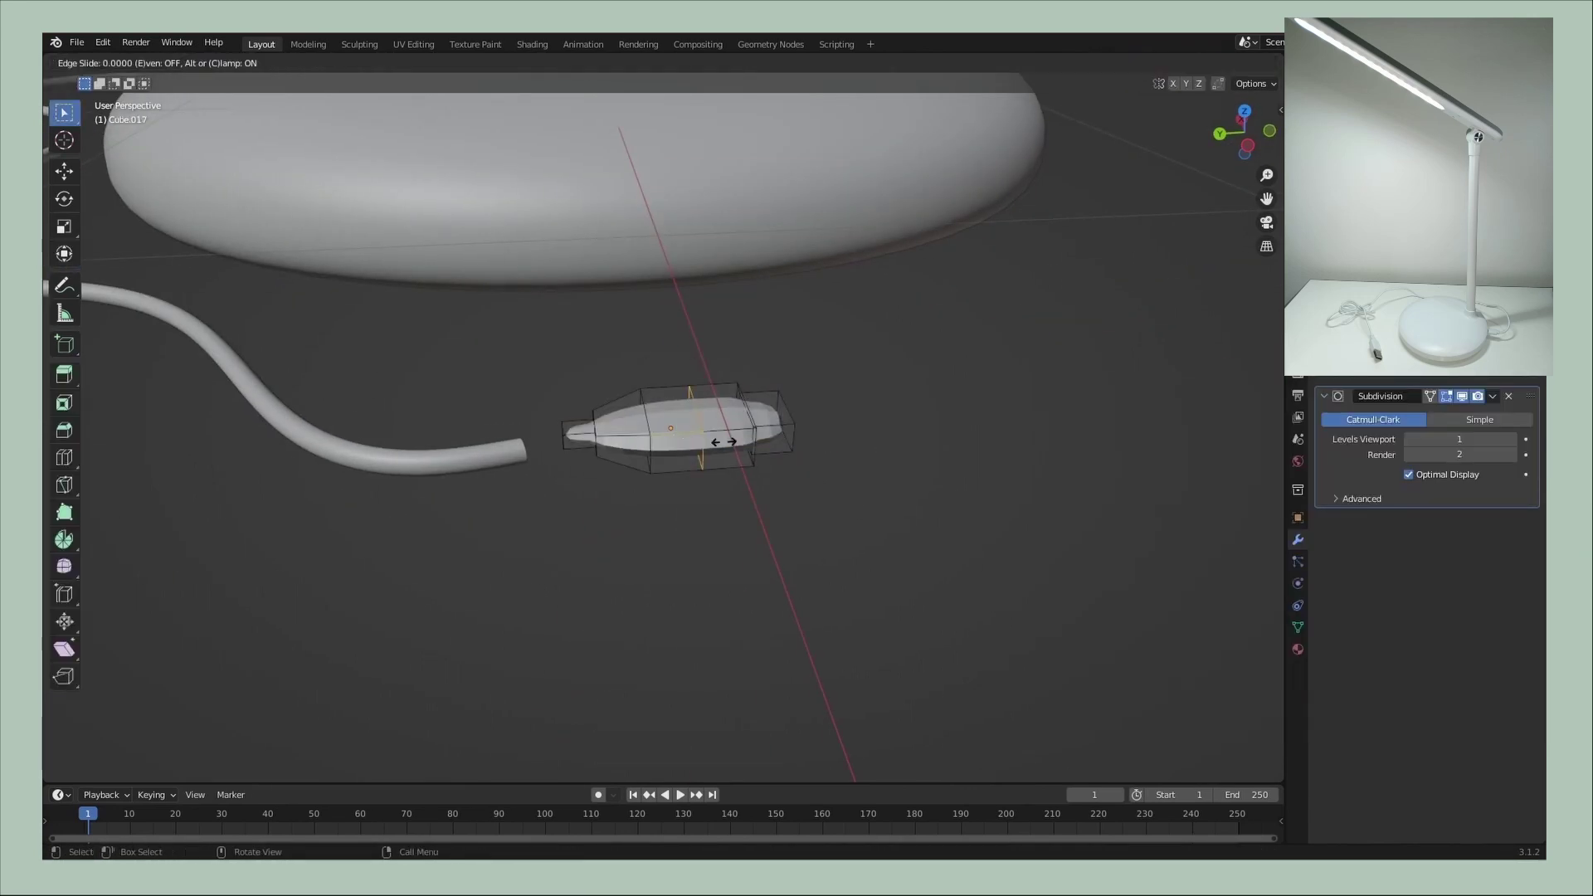
pyautogui.rightClick(709, 453)
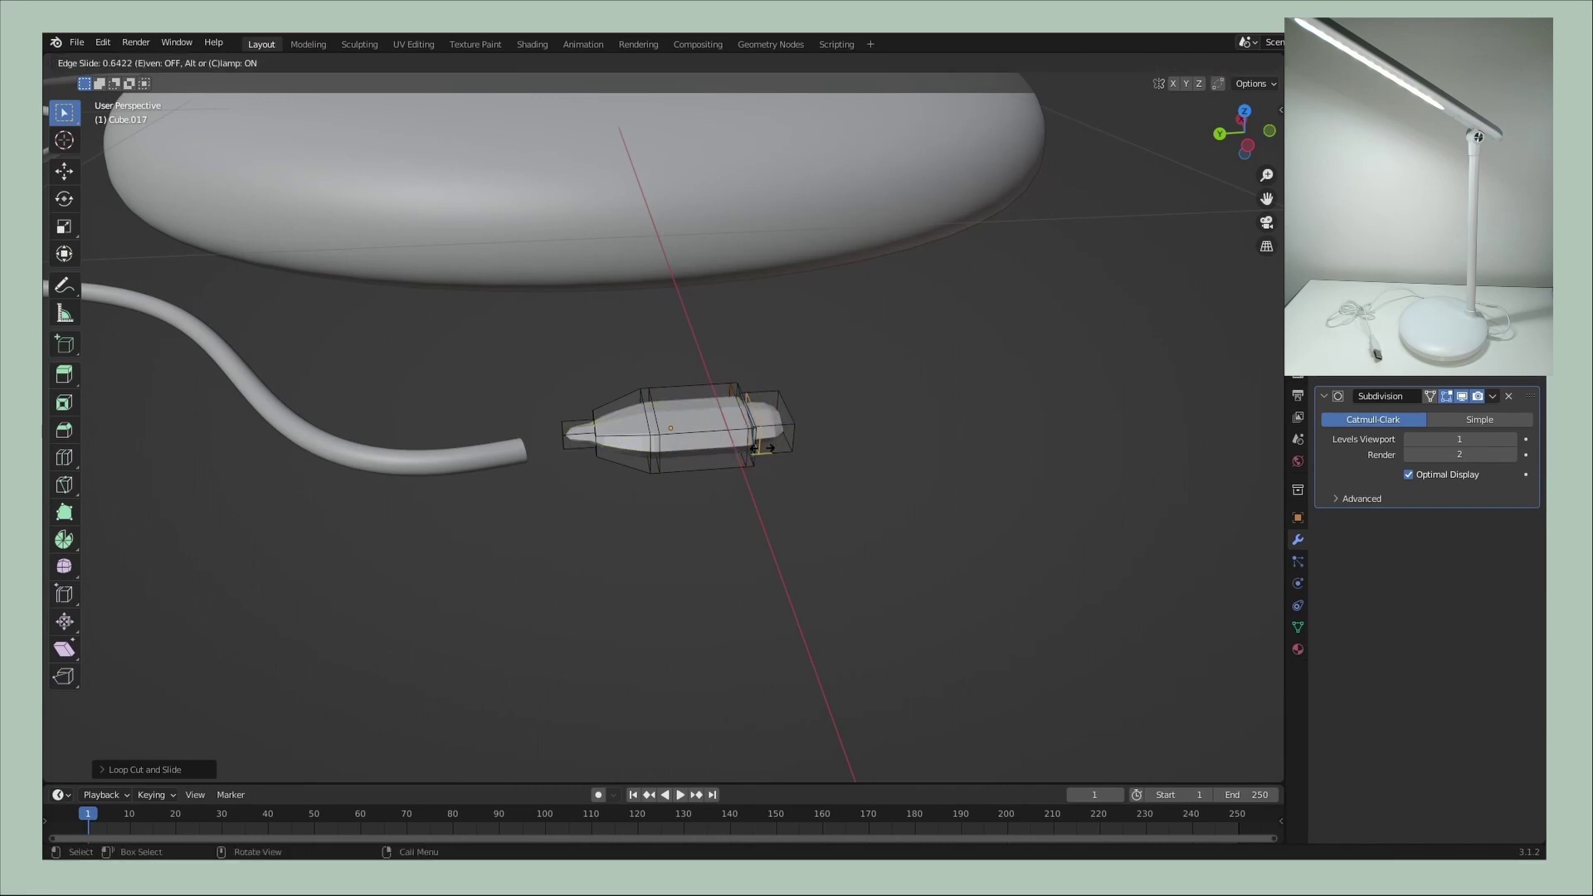
pyautogui.press('g')
pyautogui.press('g')
pyautogui.hotkey('ctrl', 'r')
pyautogui.click(745, 453)
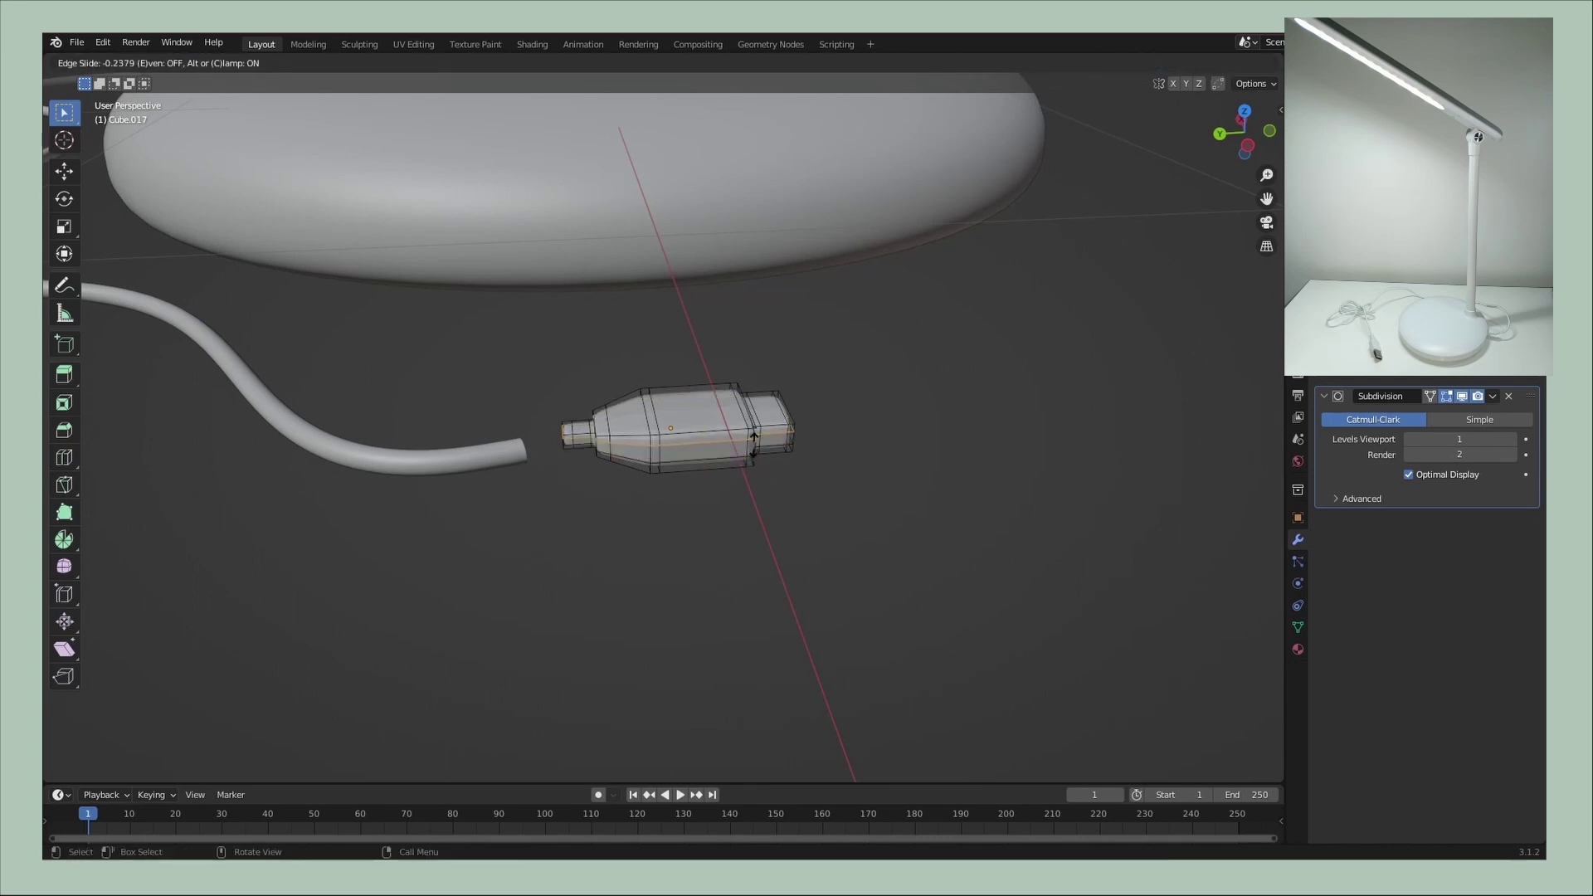
pyautogui.click(754, 446)
# - Scale up the faces at the USB plug's connector tip to widen it
pyautogui.moveTo(755, 446)
pyautogui.mouseDown(button='middle')
pyautogui.moveTo(432, 504)
pyautogui.moveTo(374, 413)
pyautogui.mouseUp(button='middle')
pyautogui.press('3')
pyautogui.moveTo(229, 365); pyautogui.dragTo(370, 472)
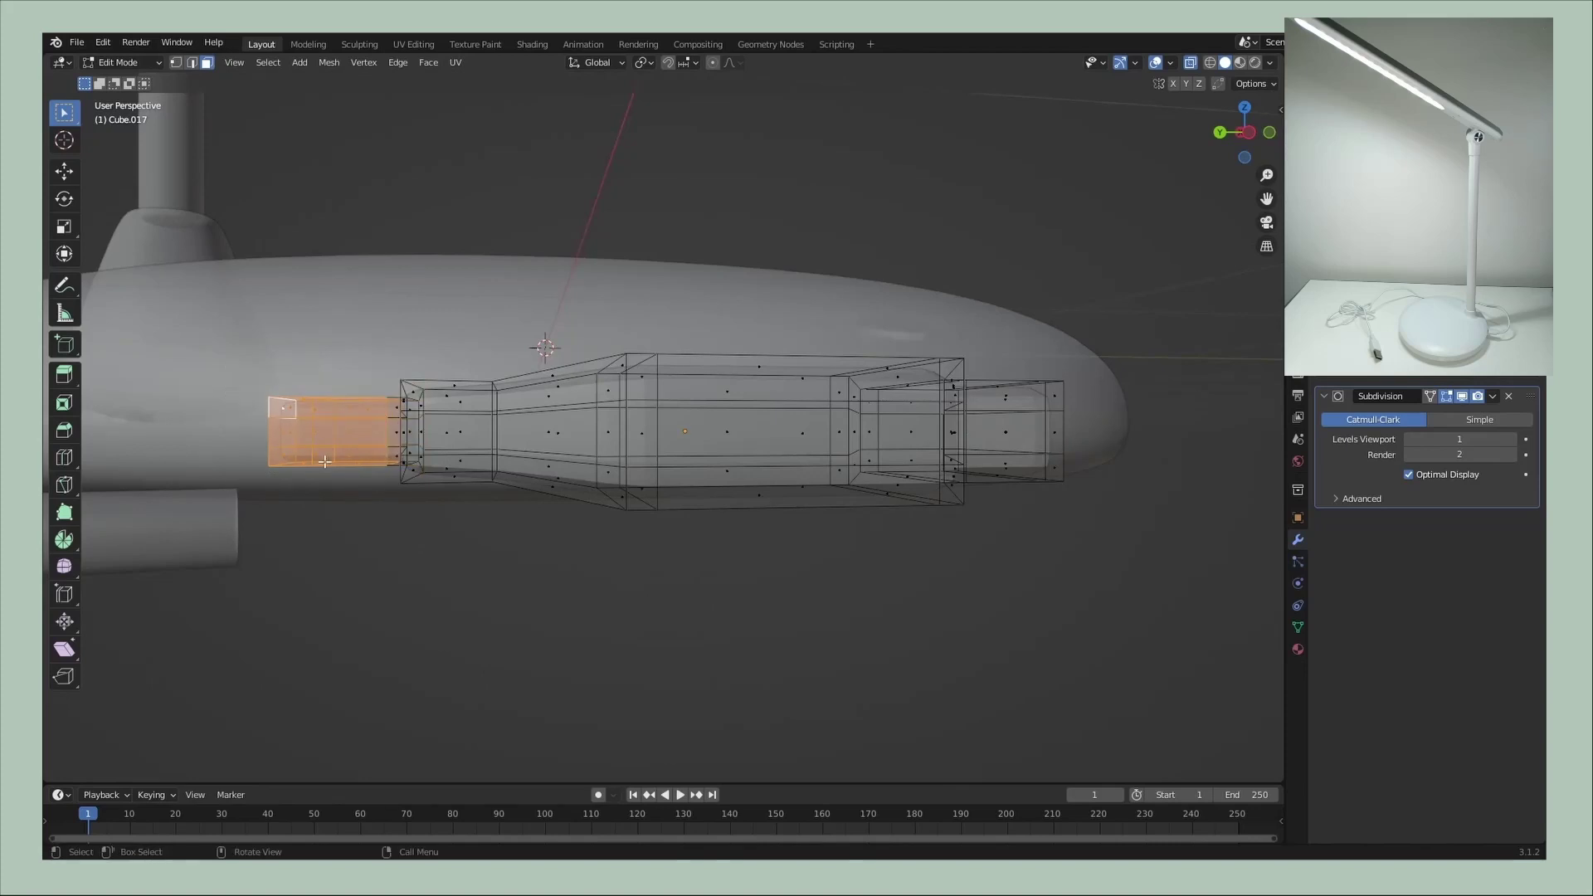
pyautogui.press('ctrl+KP_3')
pyautogui.moveTo(417, 506); pyautogui.dragTo(590, 560, button='middle')
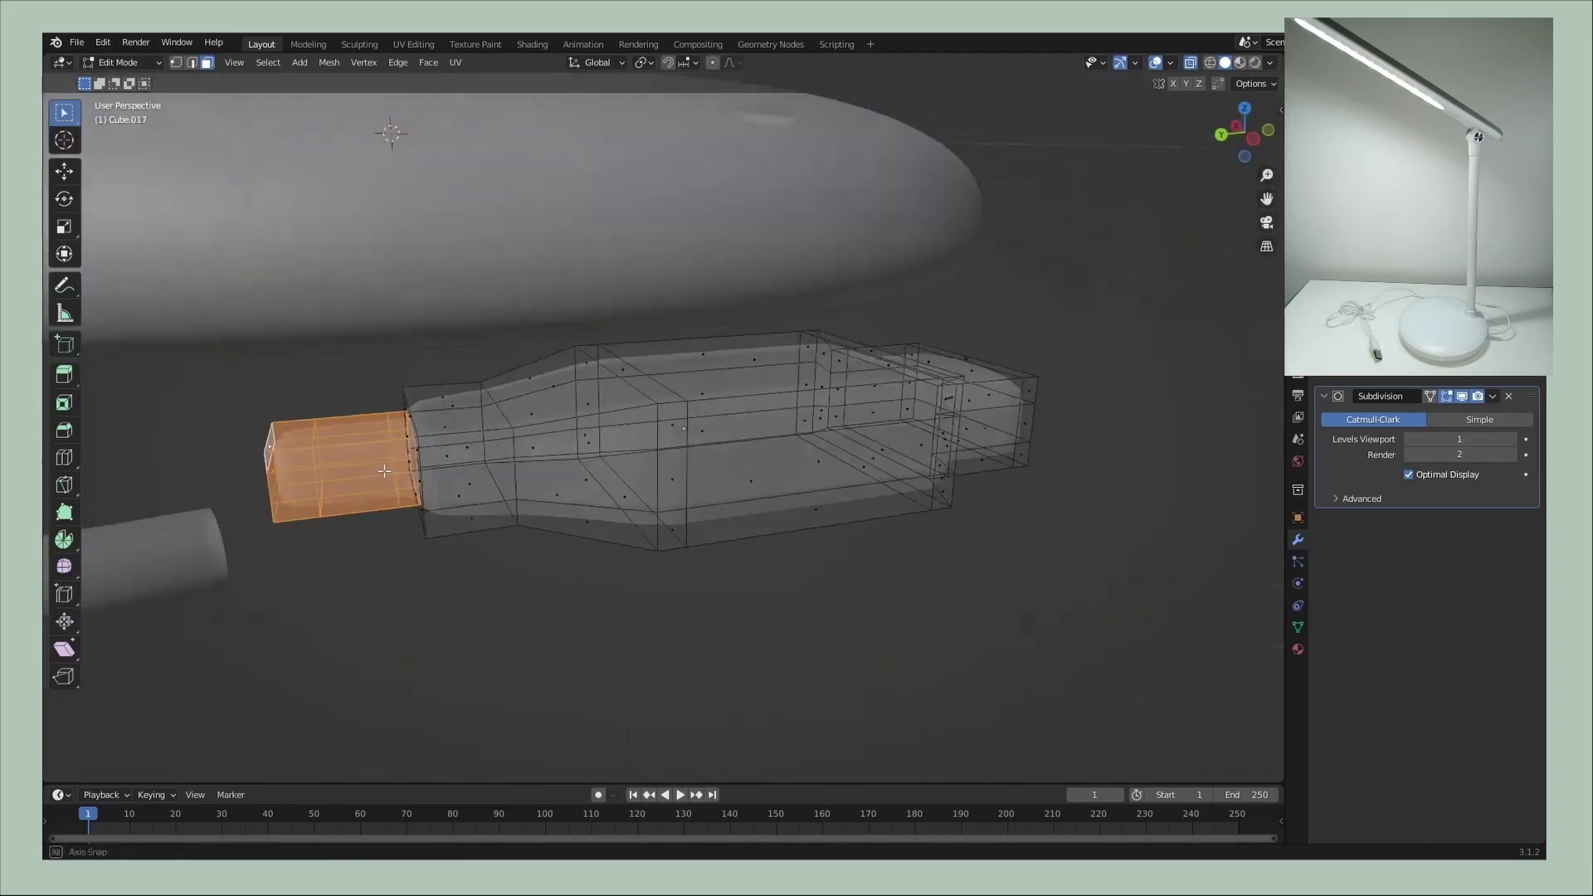
pyautogui.press('s')
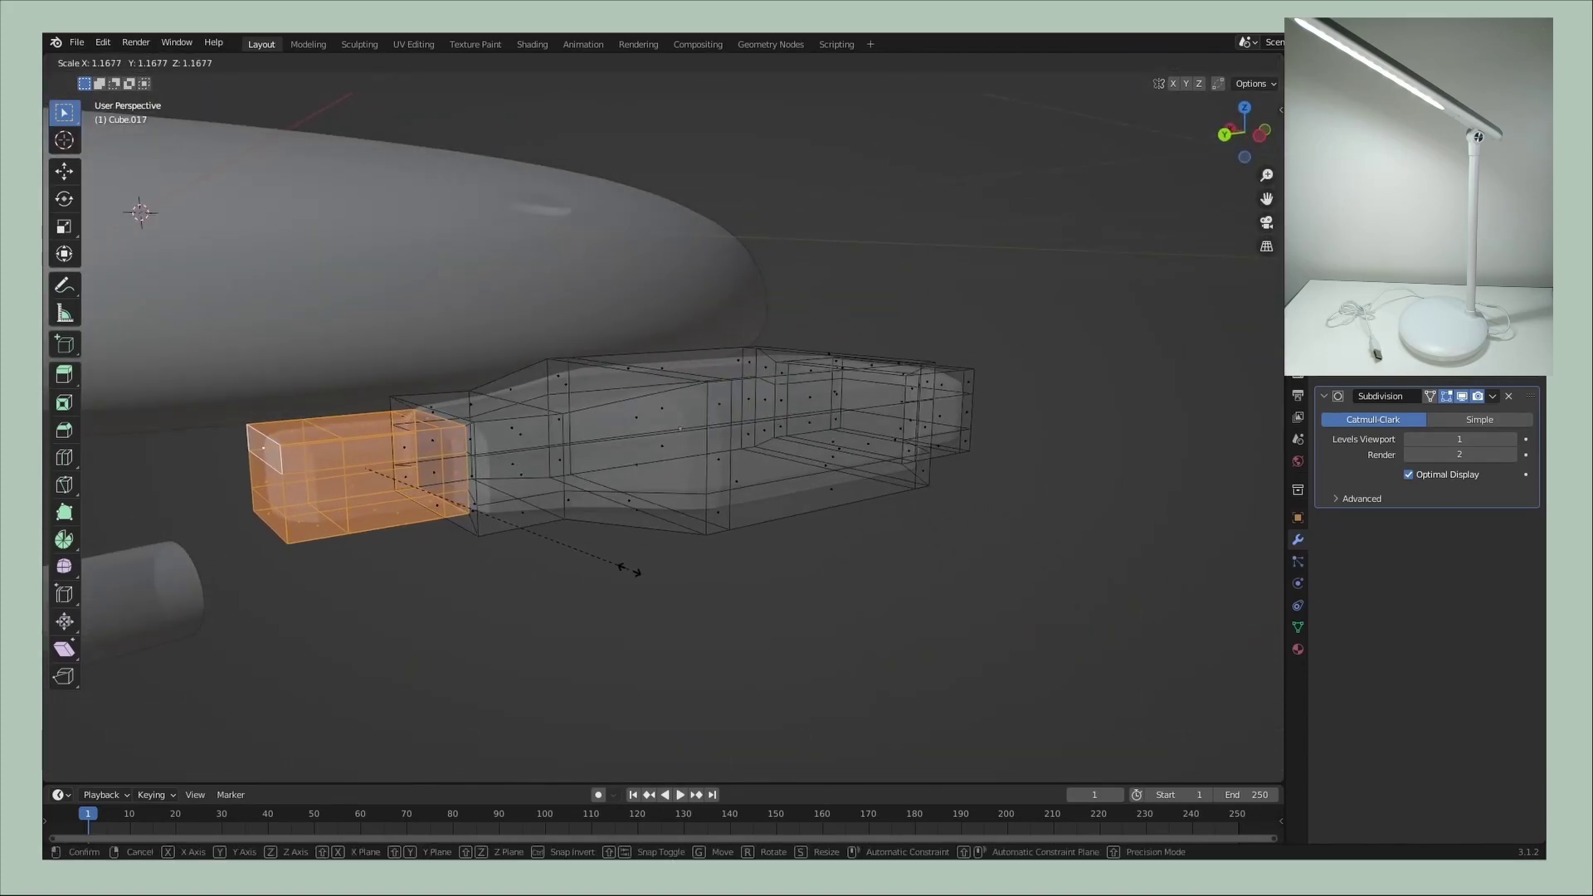
pyautogui.click(631, 570)
pyautogui.moveTo(509, 577)
pyautogui.mouseDown(button='middle')
pyautogui.moveTo(562, 561)
pyautogui.moveTo(509, 576)
pyautogui.moveTo(548, 569)
pyautogui.mouseUp(button='middle')
pyautogui.click(543, 538)
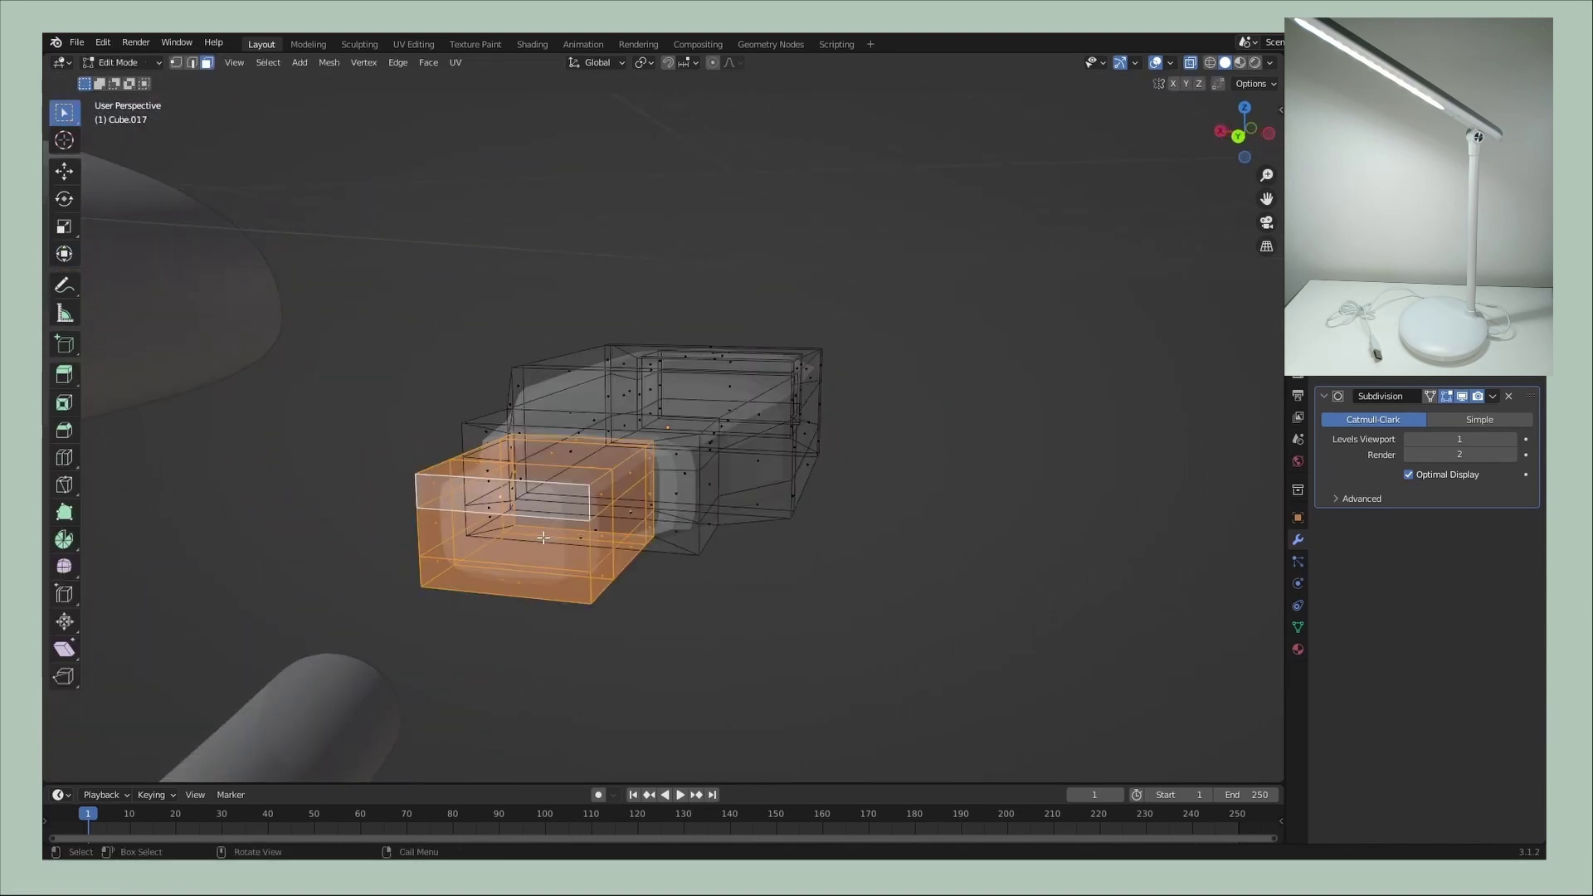
# - With see-through display off, select the front and bottom faces of the plug tip
pyautogui.click(742, 553)
pyautogui.hotkey('alt', 'z')
pyautogui.click(498, 499)
pyautogui.keyDown('shift'); pyautogui.click(506, 585); pyautogui.keyUp('shift')
# - In Object Mode, move and rotate the plug to line up with the cable's end
pyautogui.press('Tab')
pyautogui.moveTo(693, 587)
pyautogui.mouseDown(button='middle')
pyautogui.moveTo(700, 644)
pyautogui.moveTo(440, 541)
pyautogui.moveTo(584, 491)
pyautogui.moveTo(679, 325)
pyautogui.mouseUp(button='middle')
pyautogui.moveTo(679, 325); pyautogui.dragTo(733, 422)
pyautogui.moveTo(734, 422)
pyautogui.mouseDown(button='middle')
pyautogui.moveTo(592, 463)
pyautogui.moveTo(631, 431)
pyautogui.moveTo(707, 498)
pyautogui.mouseUp(button='middle')
pyautogui.moveTo(707, 497); pyautogui.dragTo(572, 431)
pyautogui.moveTo(573, 431)
pyautogui.mouseDown(button='middle')
pyautogui.moveTo(495, 426)
pyautogui.moveTo(629, 362)
pyautogui.mouseUp(button='middle')
pyautogui.moveTo(630, 365)
pyautogui.mouseDown()
pyautogui.moveTo(666, 441)
pyautogui.moveTo(797, 456)
pyautogui.mouseUp()
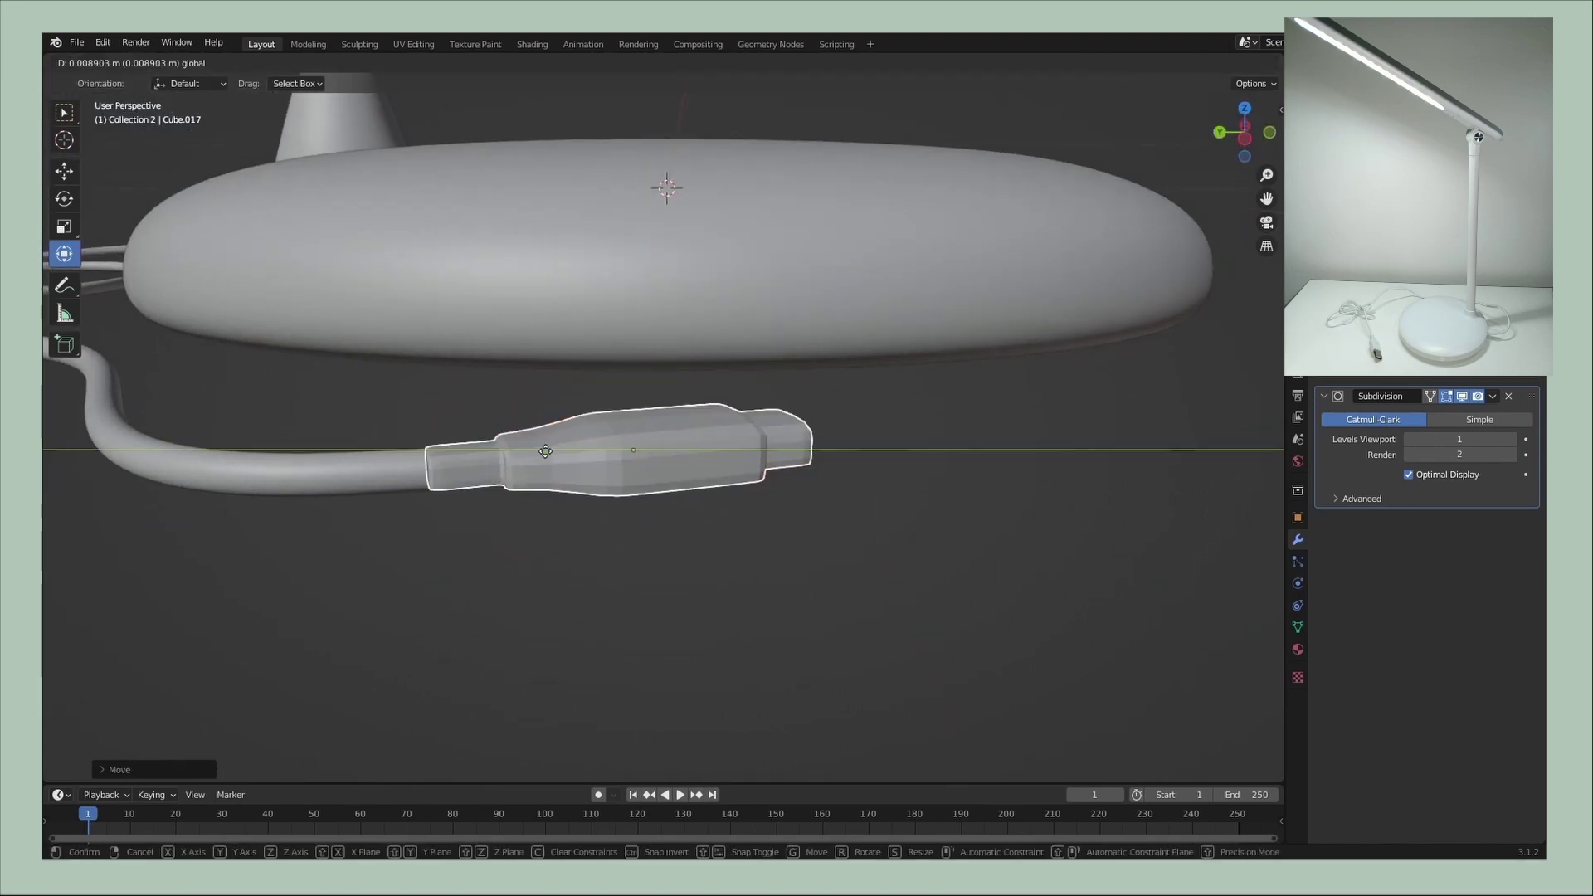
pyautogui.moveTo(797, 455)
pyautogui.mouseDown(button='middle')
pyautogui.moveTo(470, 485)
pyautogui.moveTo(543, 397)
pyautogui.mouseUp(button='middle')
pyautogui.moveTo(542, 397); pyautogui.dragTo(551, 407)
# - Scale the plug up and raise it vertically onto the cable end
pyautogui.press('s')
pyautogui.click(709, 506)
pyautogui.moveTo(709, 506)
pyautogui.mouseDown(button='middle')
pyautogui.moveTo(724, 515)
pyautogui.moveTo(581, 501)
pyautogui.moveTo(546, 390)
pyautogui.moveTo(831, 459)
pyautogui.moveTo(561, 490)
pyautogui.moveTo(768, 455)
pyautogui.moveTo(753, 360)
pyautogui.mouseUp(button='middle')
pyautogui.press('g')
pyautogui.press('z')
pyautogui.click(546, 390)
# - Raise the plug's Subdivision Levels Viewport for a smoother surface
pyautogui.scroll(3, 768, 455)
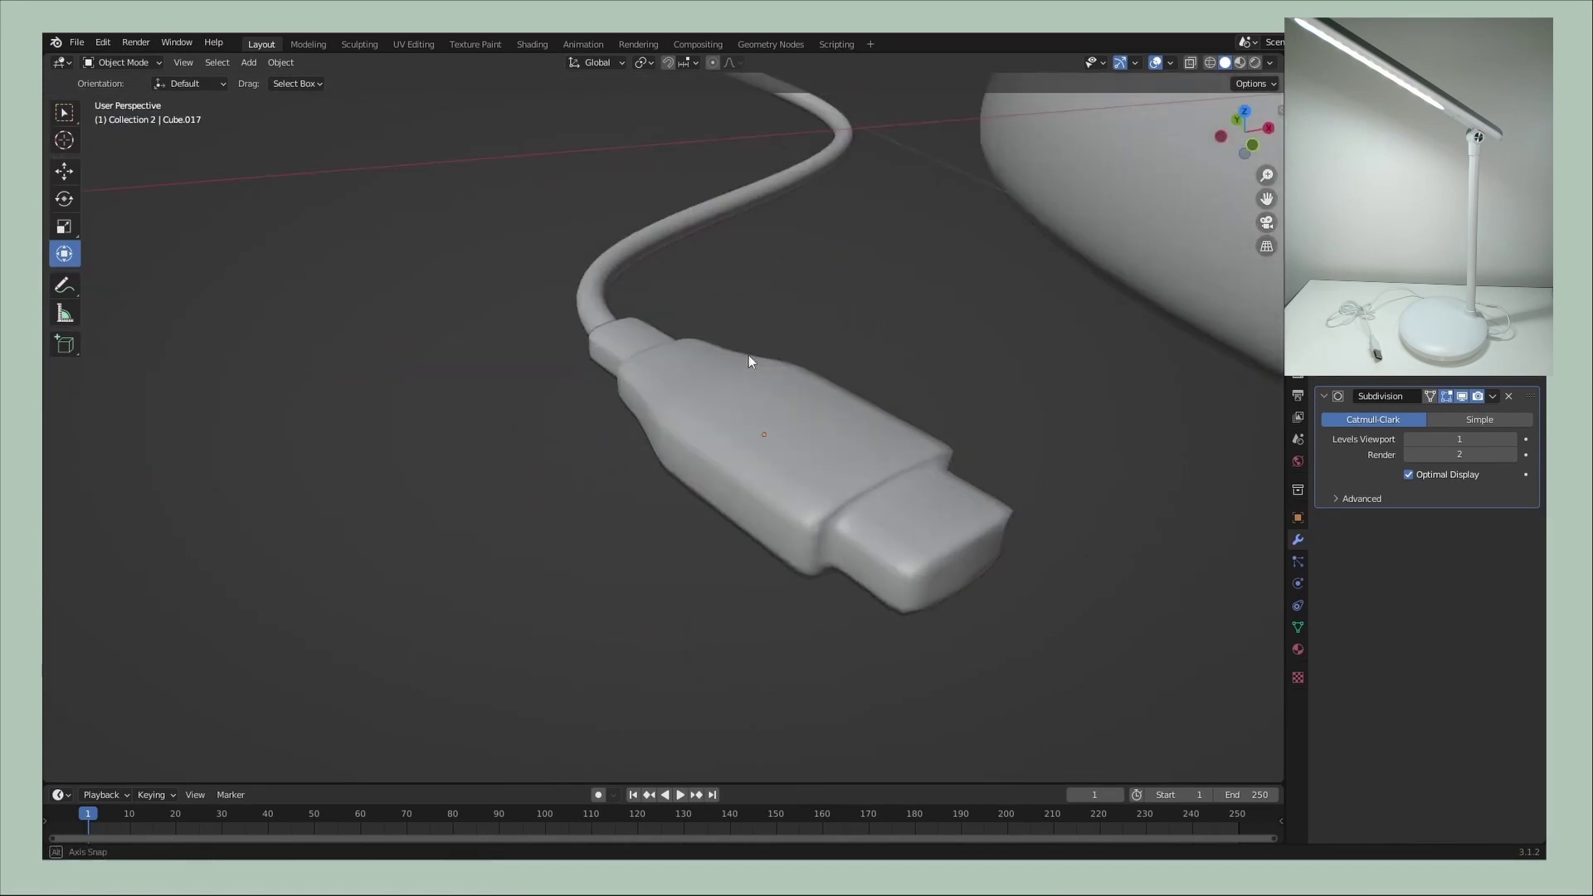
pyautogui.click(1512, 439)
pyautogui.scroll(-5, 978, 416)
pyautogui.moveTo(978, 416)
pyautogui.mouseDown(button='middle')
pyautogui.moveTo(724, 521)
pyautogui.moveTo(845, 451)
pyautogui.moveTo(580, 357)
pyautogui.moveTo(870, 496)
pyautogui.moveTo(795, 505)
pyautogui.mouseUp(button='middle')
# - Scale the plane under the lamp into a large floor and set its height
pyautogui.scroll(-2, 870, 501)
pyautogui.click(618, 464)
pyautogui.press('KP_1')
pyautogui.press('s')
pyautogui.click(381, 659)
pyautogui.moveTo(381, 659)
pyautogui.mouseDown(button='middle')
pyautogui.moveTo(769, 559)
pyautogui.moveTo(945, 552)
pyautogui.moveTo(746, 465)
pyautogui.mouseUp(button='middle')
pyautogui.press('g')
pyautogui.press('z')
pyautogui.click(703, 358)
# - Reselect the floor plane and save the file
pyautogui.moveTo(704, 366)
pyautogui.mouseDown(button='middle')
pyautogui.moveTo(844, 440)
pyautogui.moveTo(615, 413)
pyautogui.moveTo(1082, 385)
pyautogui.moveTo(727, 485)
pyautogui.mouseUp(button='middle')
pyautogui.hotkey('alt', 'a')
pyautogui.scroll(-5, 727, 484)
pyautogui.click(727, 485)
pyautogui.hotkey('ctrl', 's')
# - Extrude the floor edges into walls, bevel the corner into a curve, and shade smooth
pyautogui.press('Tab')
pyautogui.press('e')
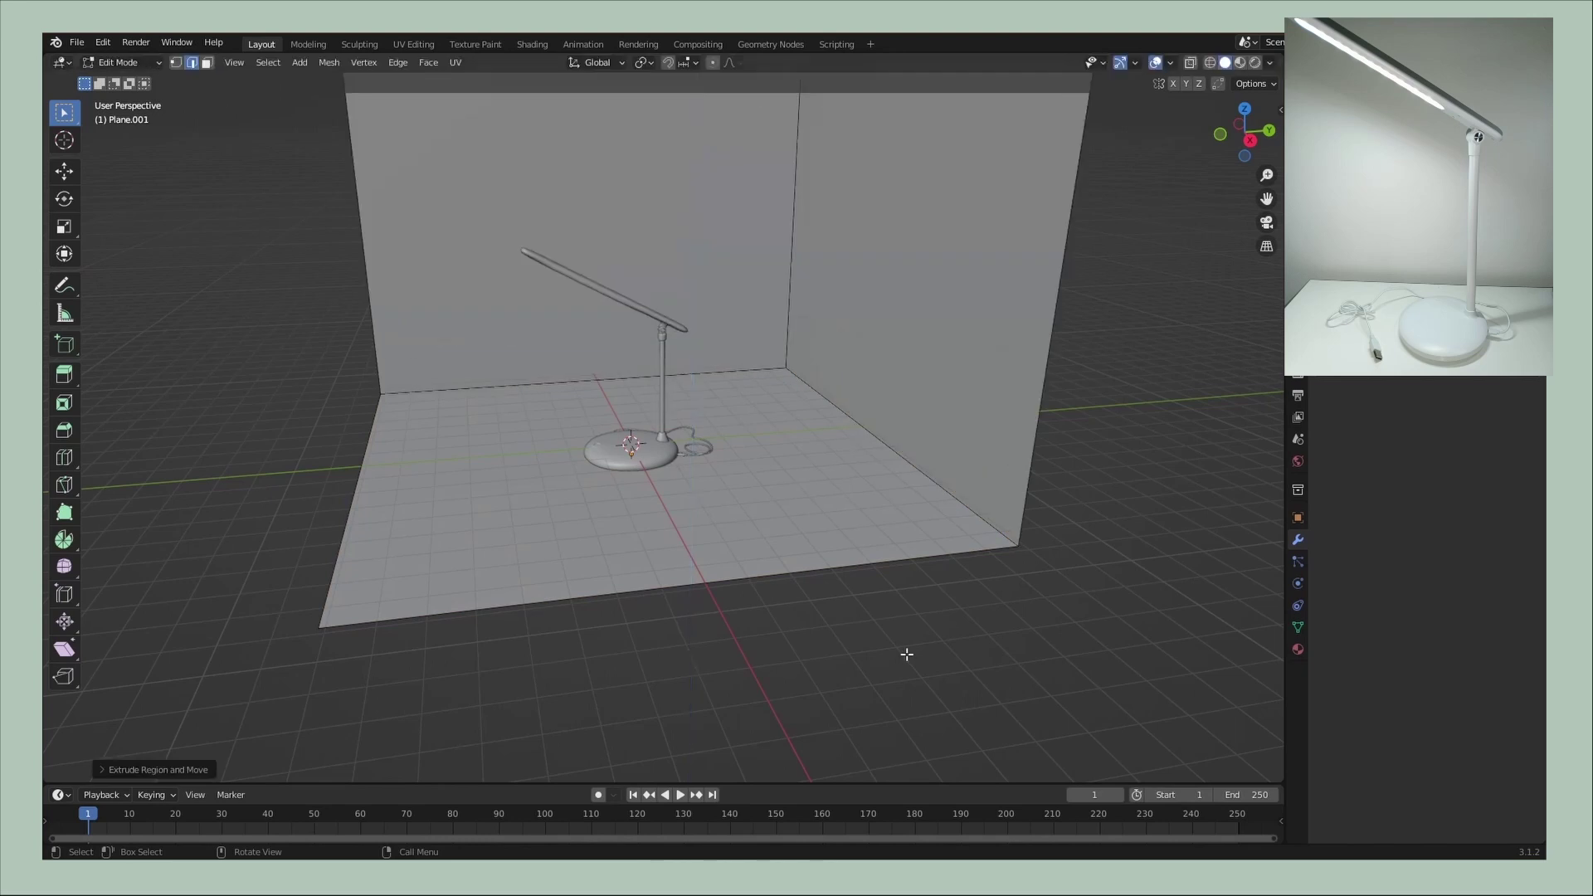
pyautogui.hotkey('ctrl', 'b')
pyautogui.click(839, 676)
pyautogui.press('Tab')
pyautogui.rightClick(800, 520)
pyautogui.click(800, 519)
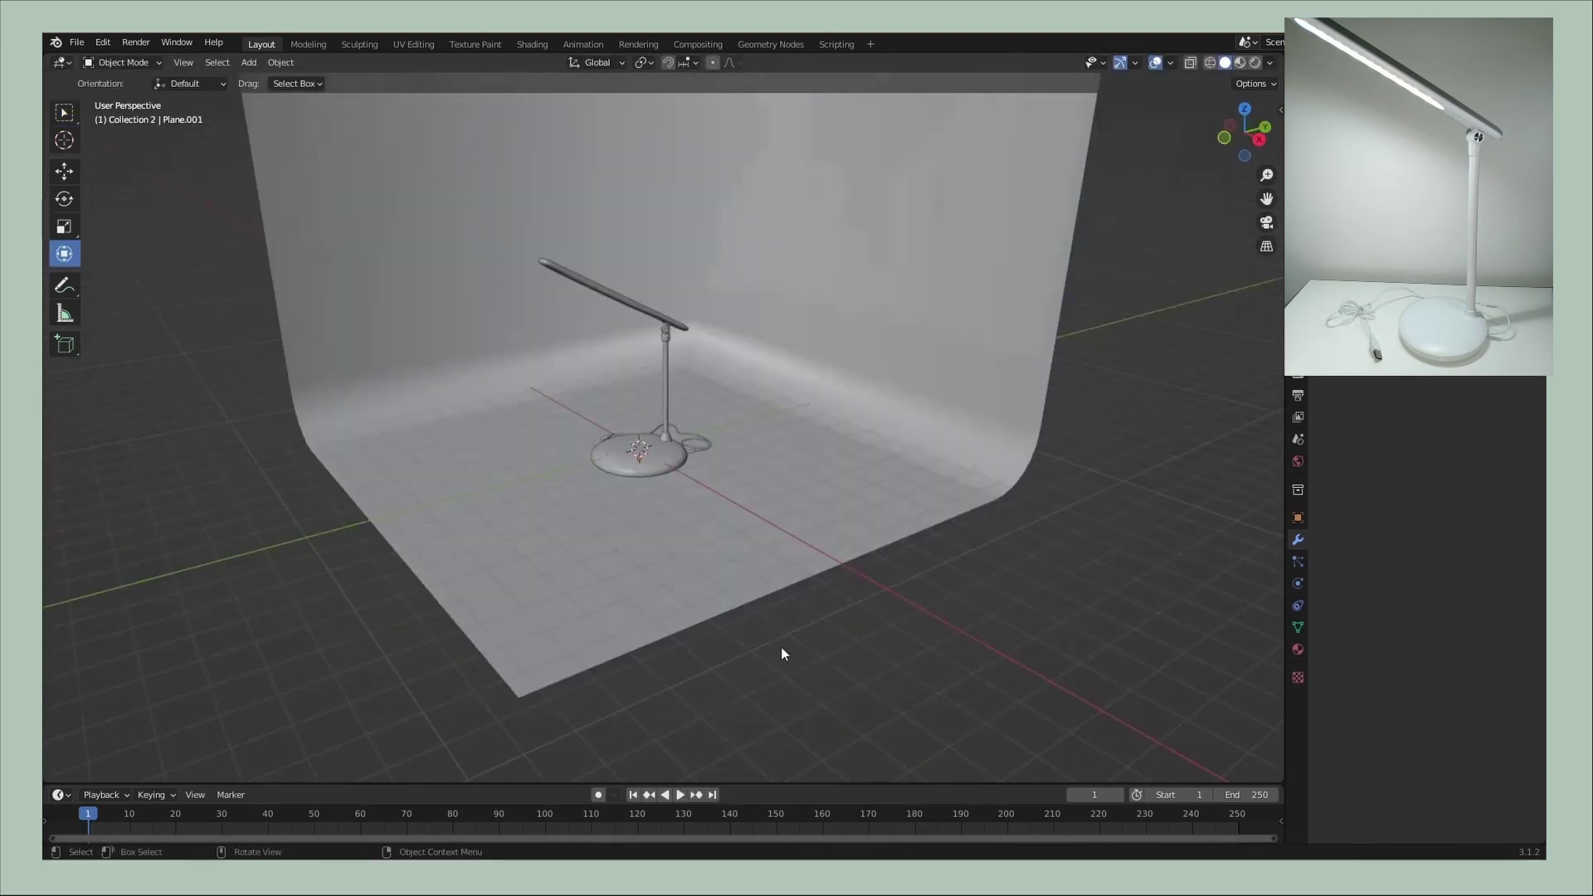
pyautogui.scroll(5, 640, 436)
# - Switch to Material Preview and adjust the lamp material's white base colour
pyautogui.press('z')
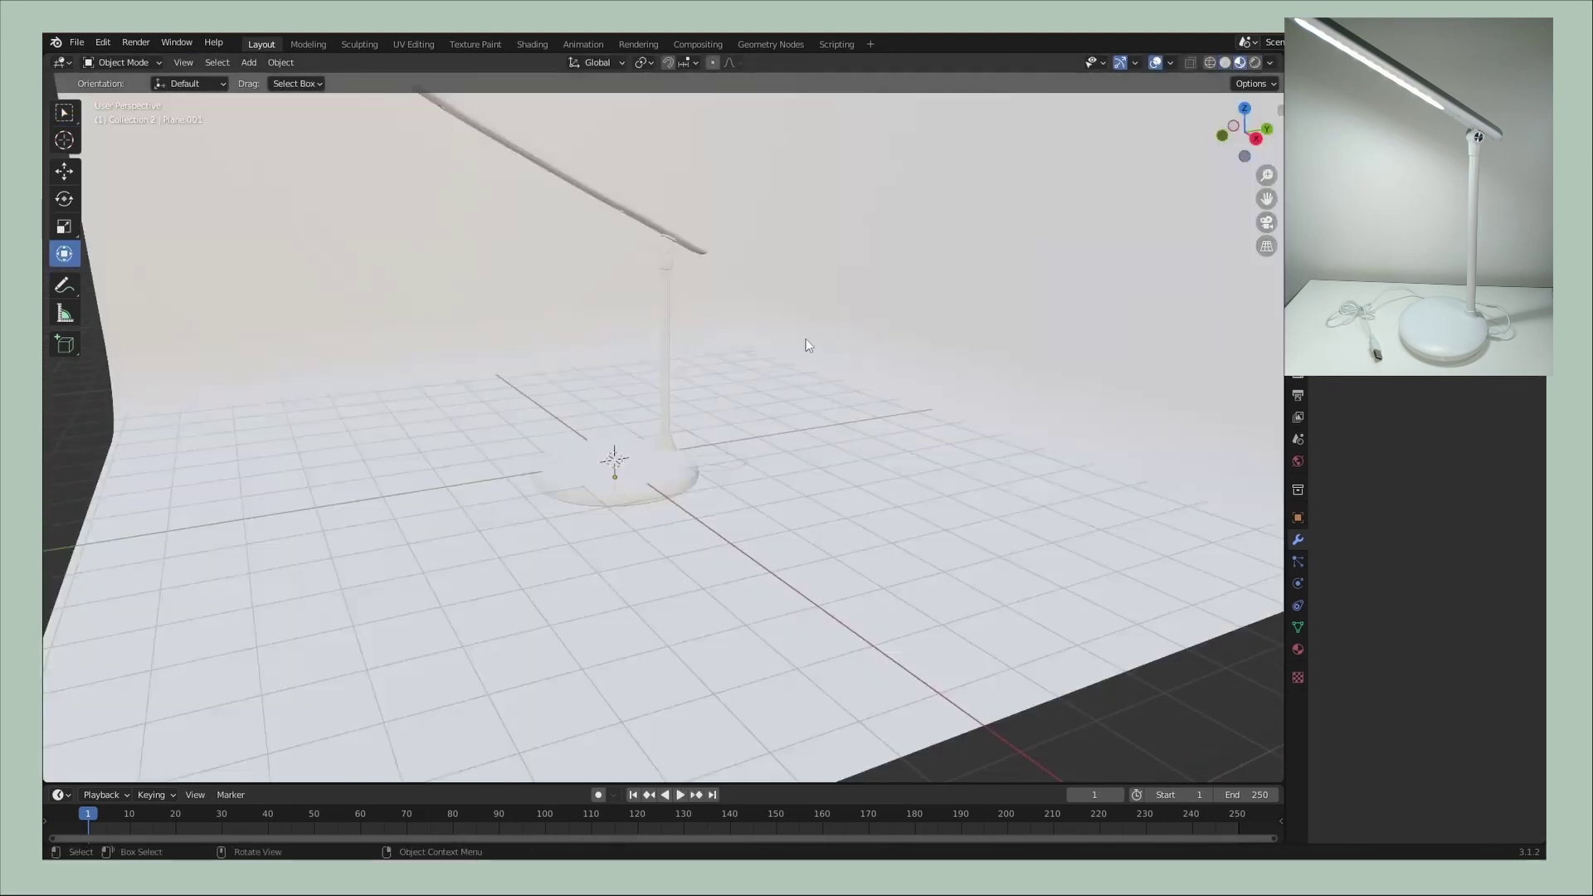
pyautogui.click(614, 478)
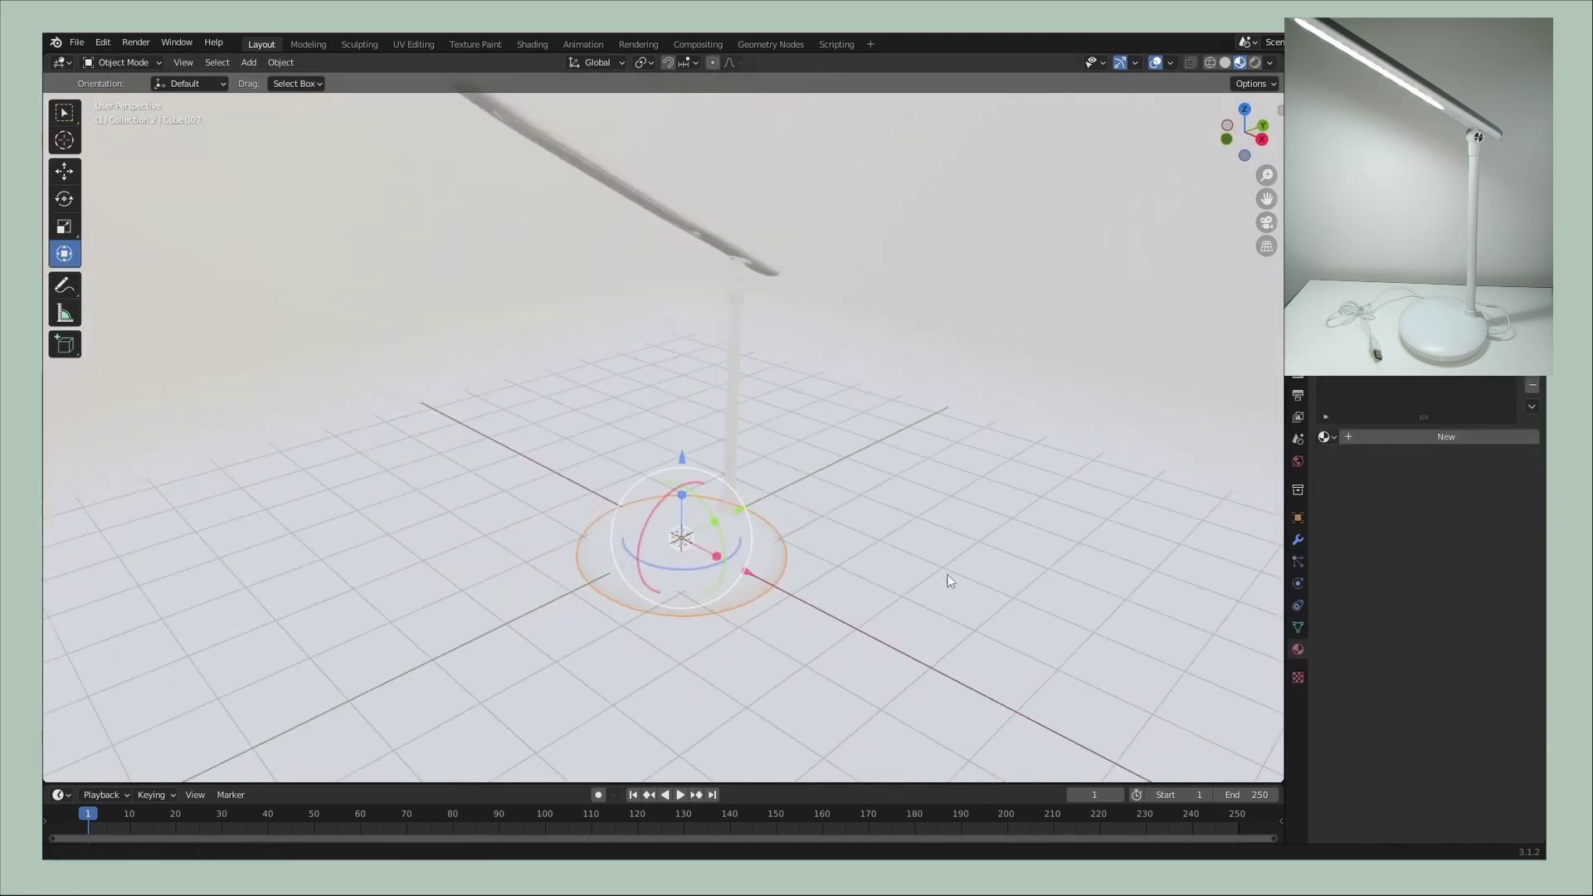
pyautogui.click(1461, 574)
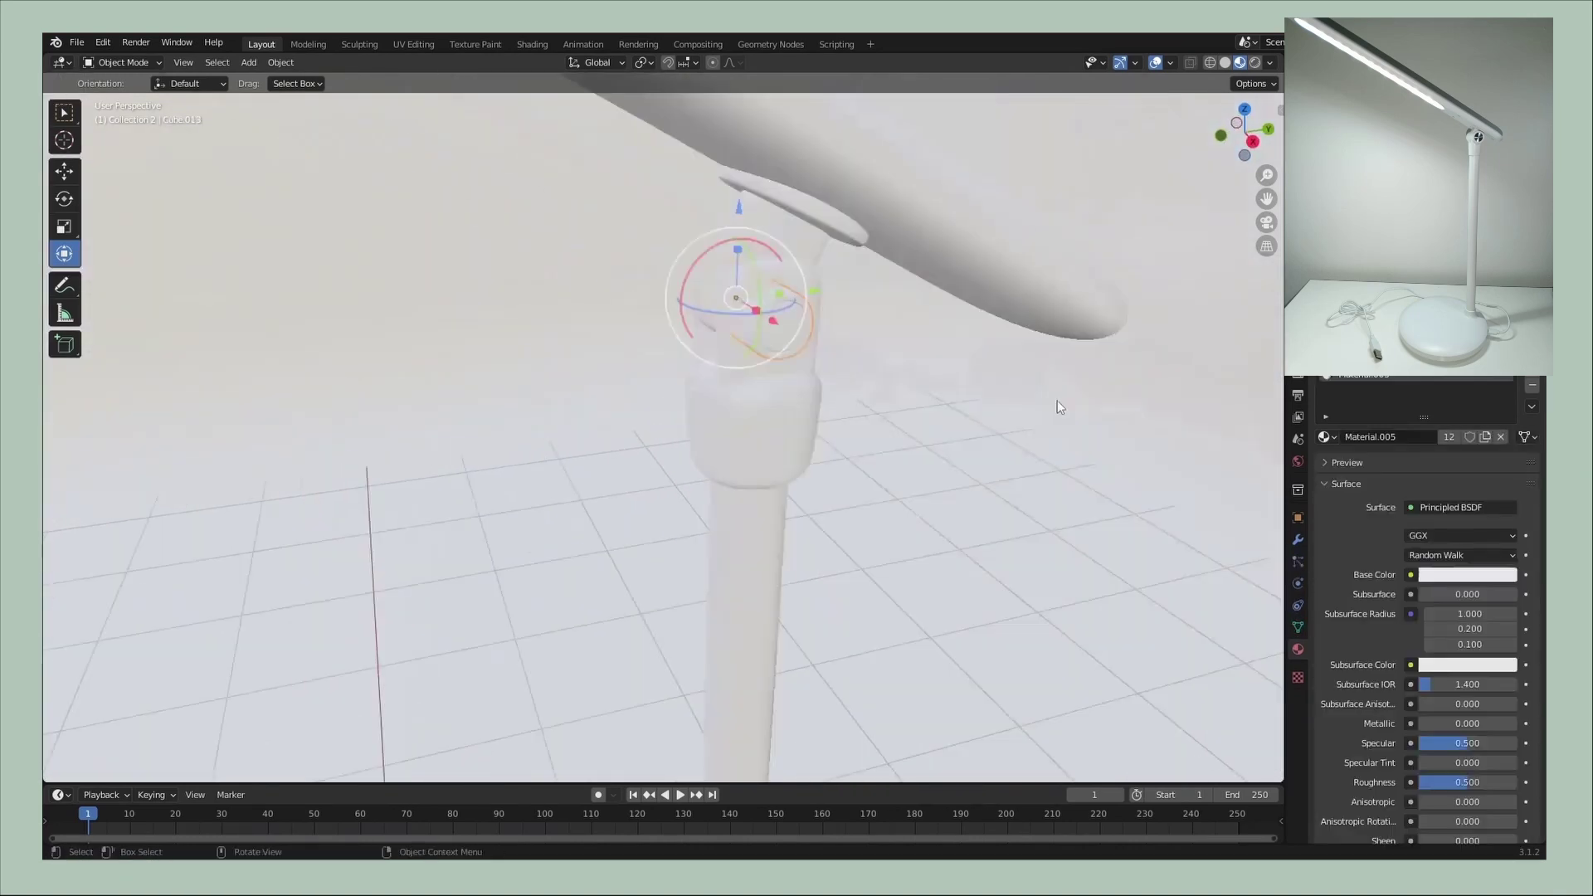
pyautogui.scroll(-4, 1356, 505)
pyautogui.moveTo(1444, 623); pyautogui.dragTo(1498, 623)
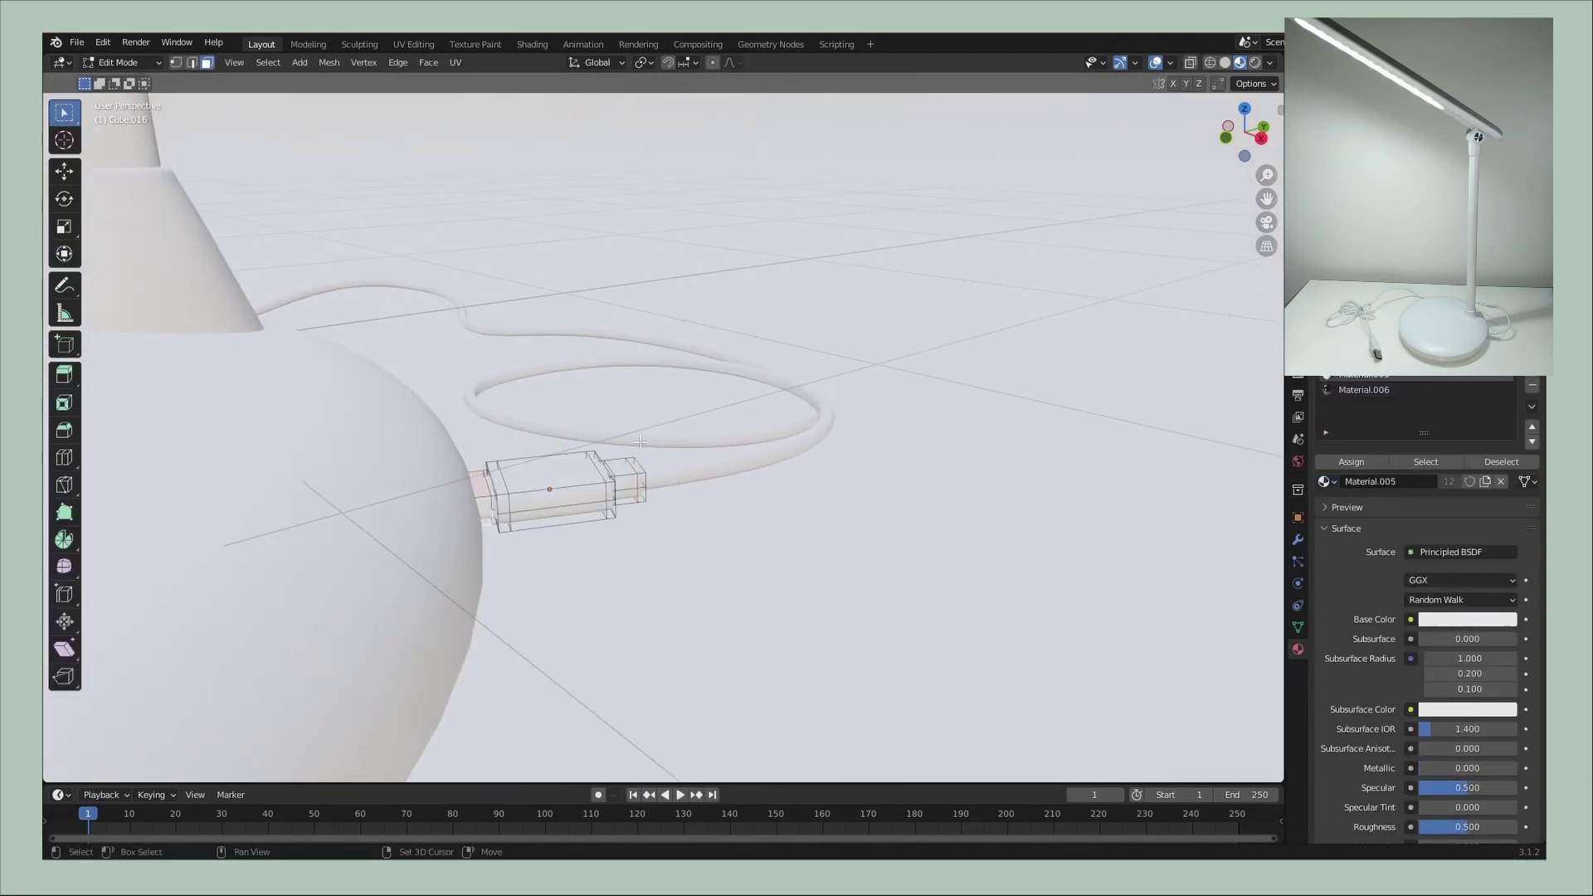
# - Add a material slot to the plug and assign metallic Material.006 to the tip faces
pyautogui.keyDown('shift'); pyautogui.moveTo(640, 443); pyautogui.dragTo(747, 398, button='middle'); pyautogui.keyUp('shift')
pyautogui.scroll(4, 1078, 305)
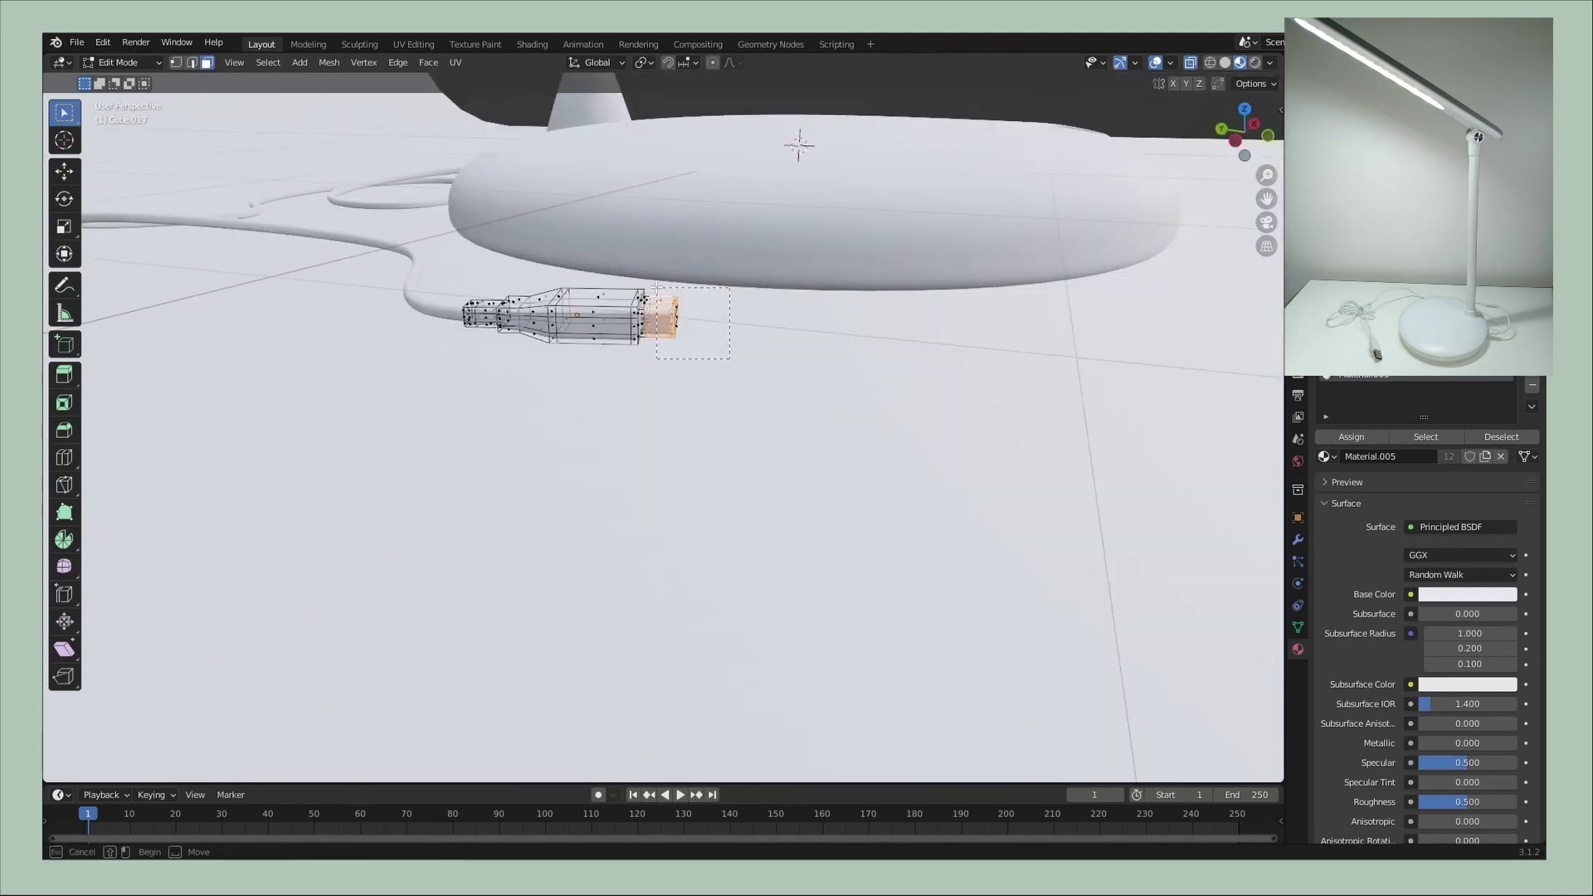
pyautogui.moveTo(730, 358); pyautogui.dragTo(657, 286)
pyautogui.scroll(-3, 664, 332)
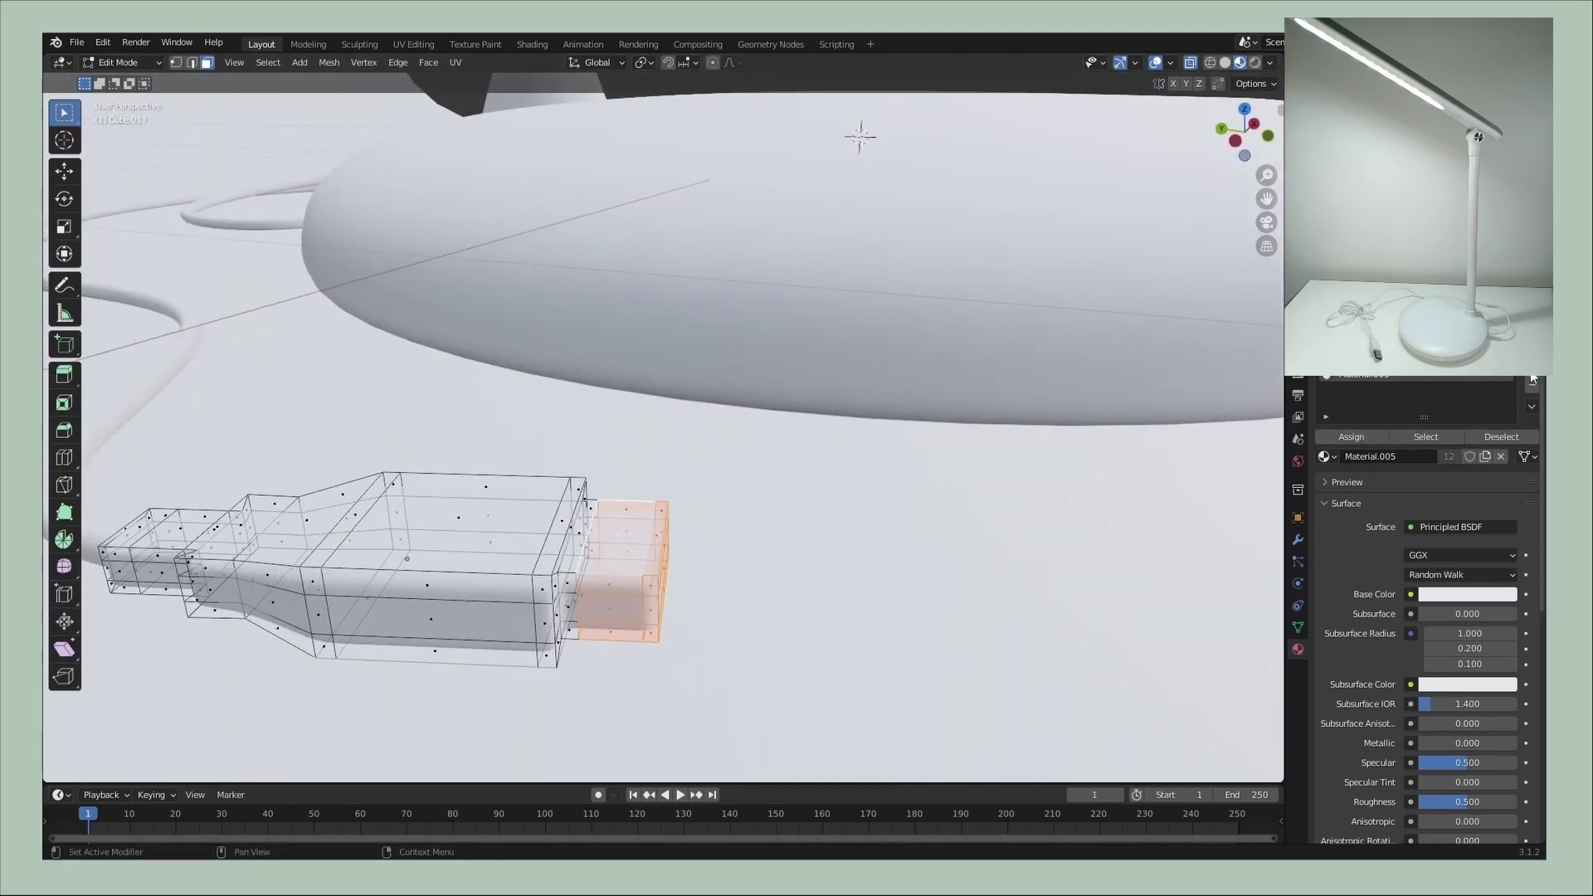
pyautogui.click(1533, 378)
pyautogui.click(1328, 481)
pyautogui.click(1378, 531)
pyautogui.click(1351, 462)
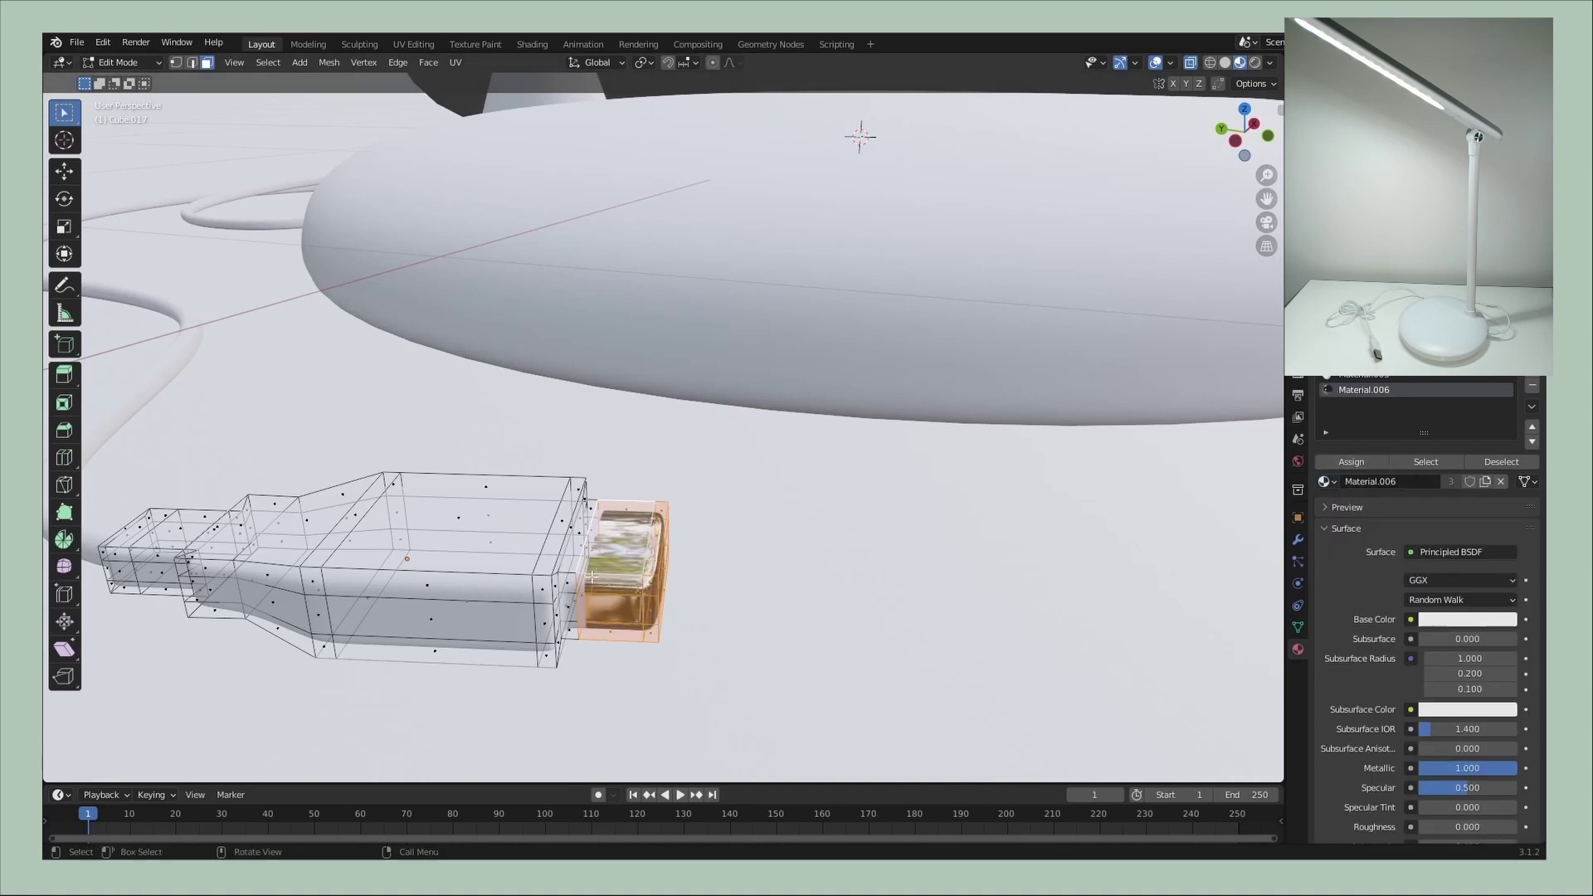
# - Select the face loop where the plug body meets the connector
pyautogui.moveTo(592, 575); pyautogui.dragTo(614, 556, button='middle')
pyautogui.hotkey('alt', 'a')
pyautogui.keyDown('alt'); pyautogui.click(620, 550); pyautogui.keyUp('alt')
pyautogui.keyDown('alt'); pyautogui.click(621, 551); pyautogui.keyUp('alt')
# - Assign the material to the junction faces and set a warm cream emission colour
pyautogui.click(1352, 461)
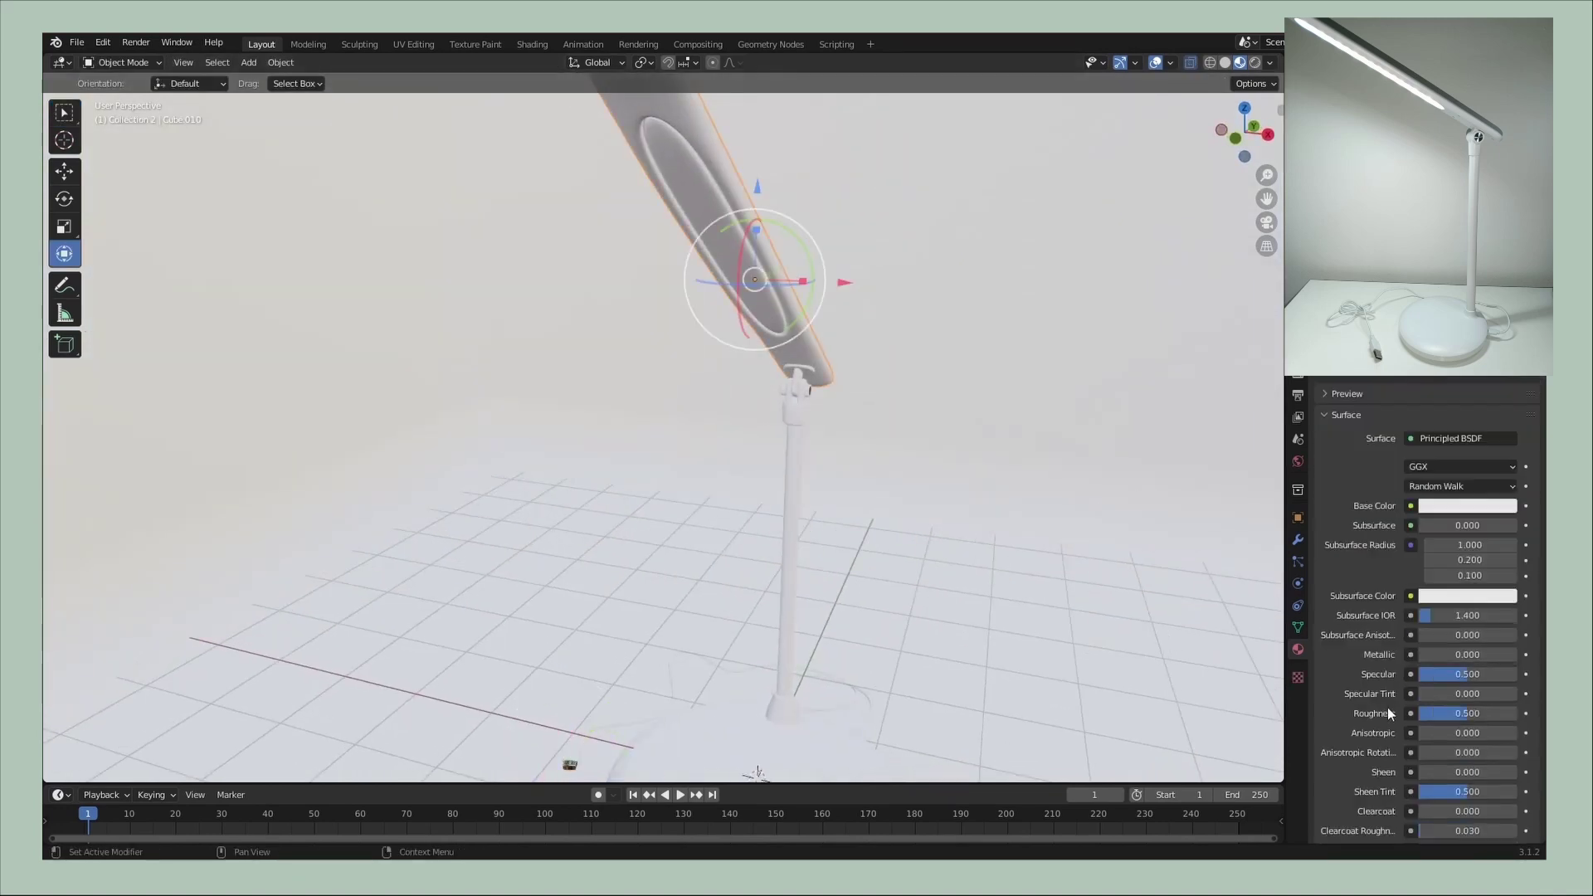
pyautogui.scroll(-4, 1388, 713)
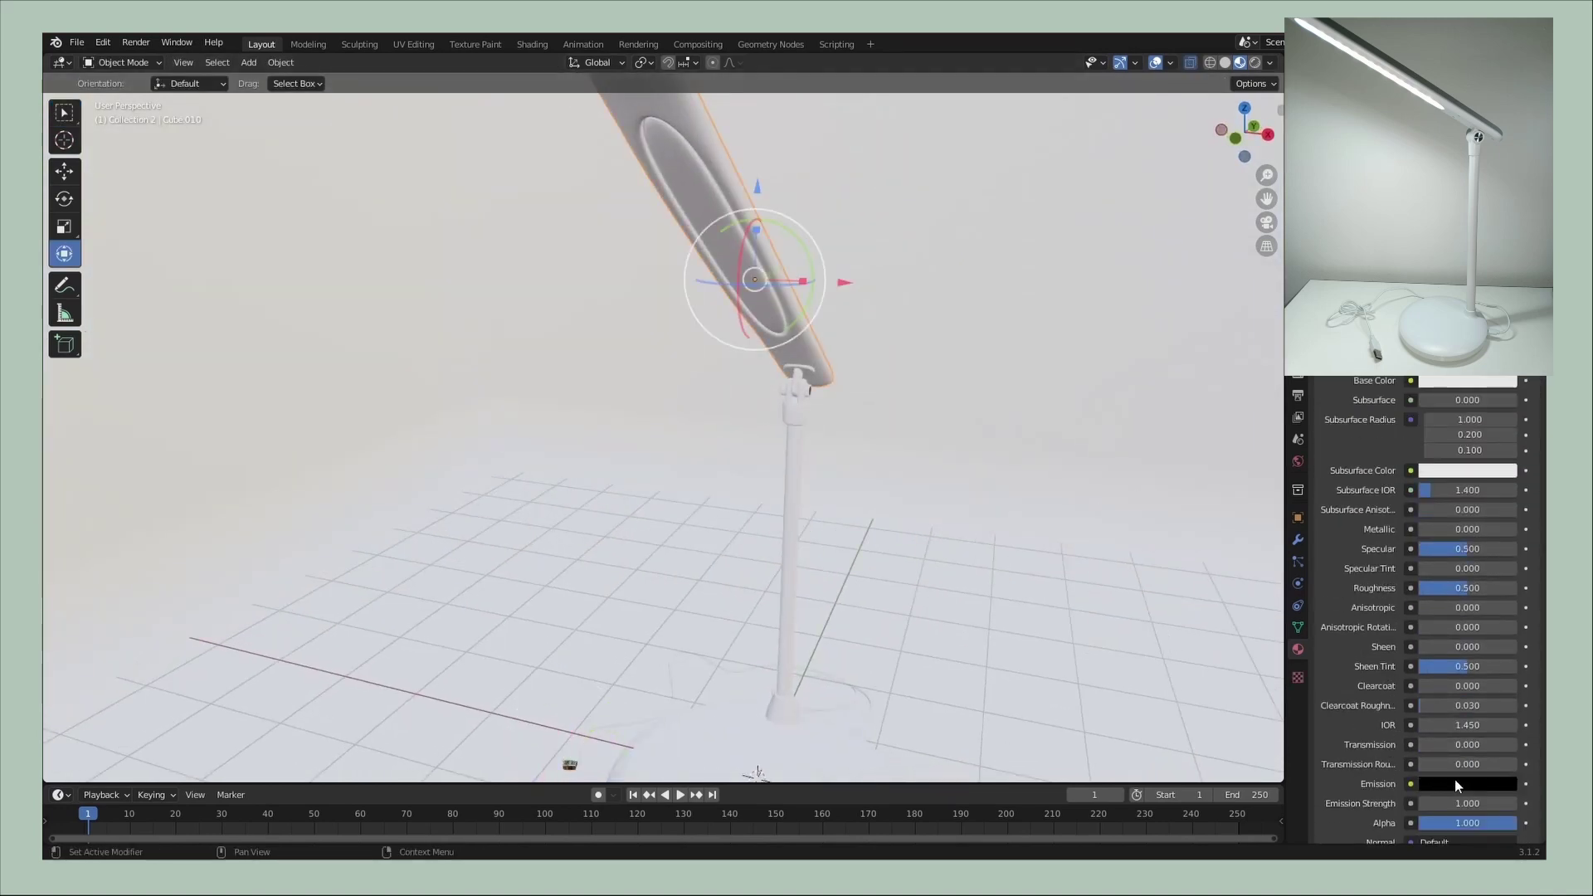
pyautogui.click(1462, 784)
pyautogui.scroll(5, 1452, 614)
pyautogui.scroll(5, 1452, 614)
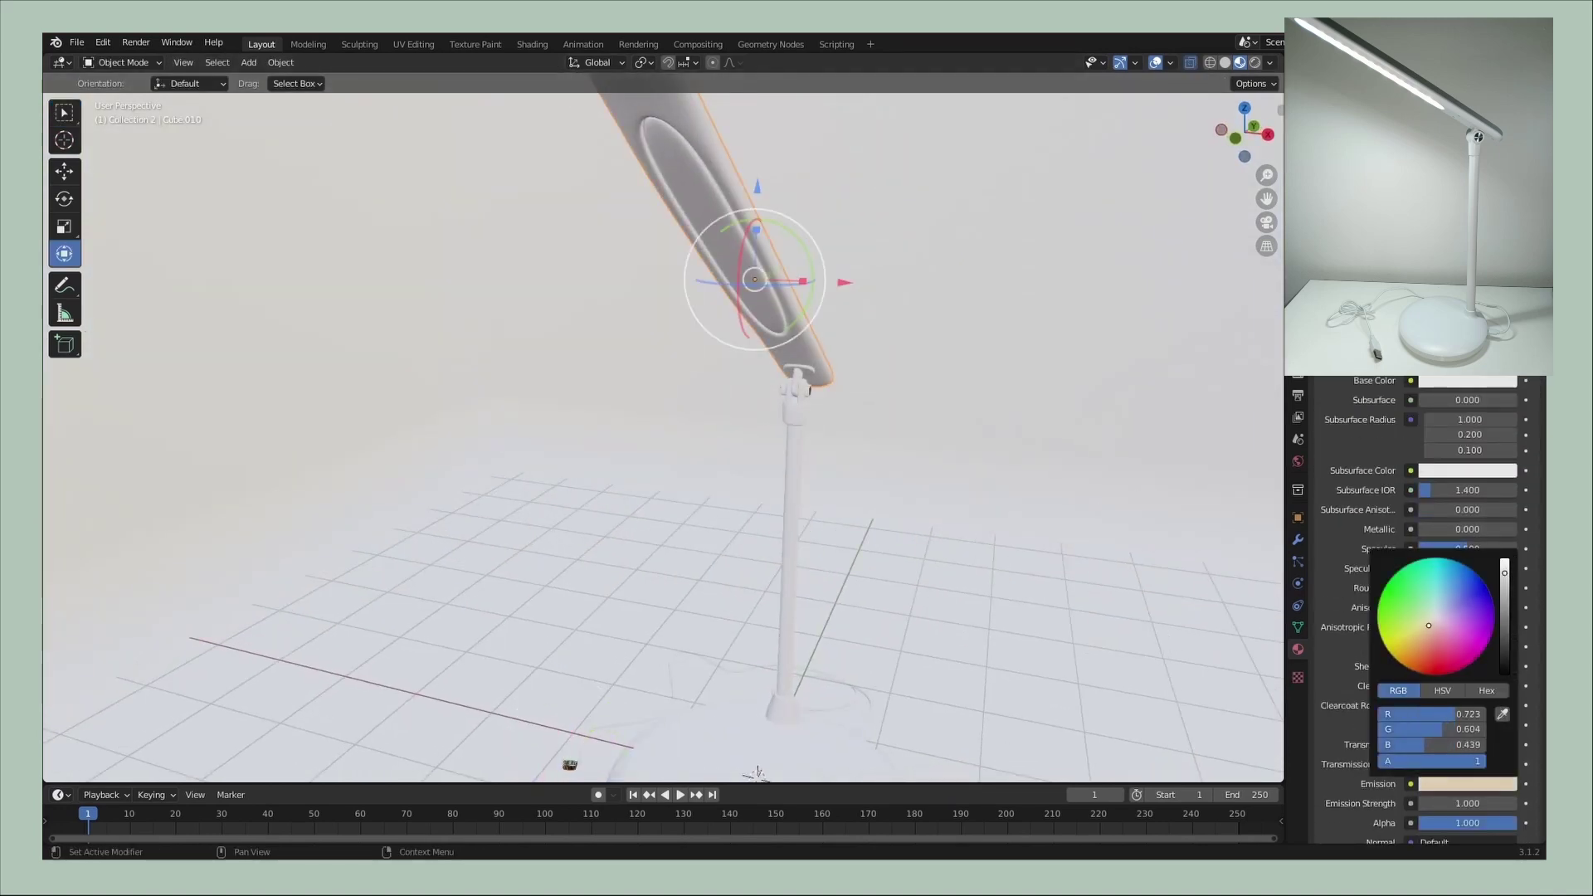
# - Assign the glowing emission material to the lamp head's inner panel faces
pyautogui.press('Tab')
pyautogui.moveTo(740, 222); pyautogui.dragTo(674, 223, button='middle')
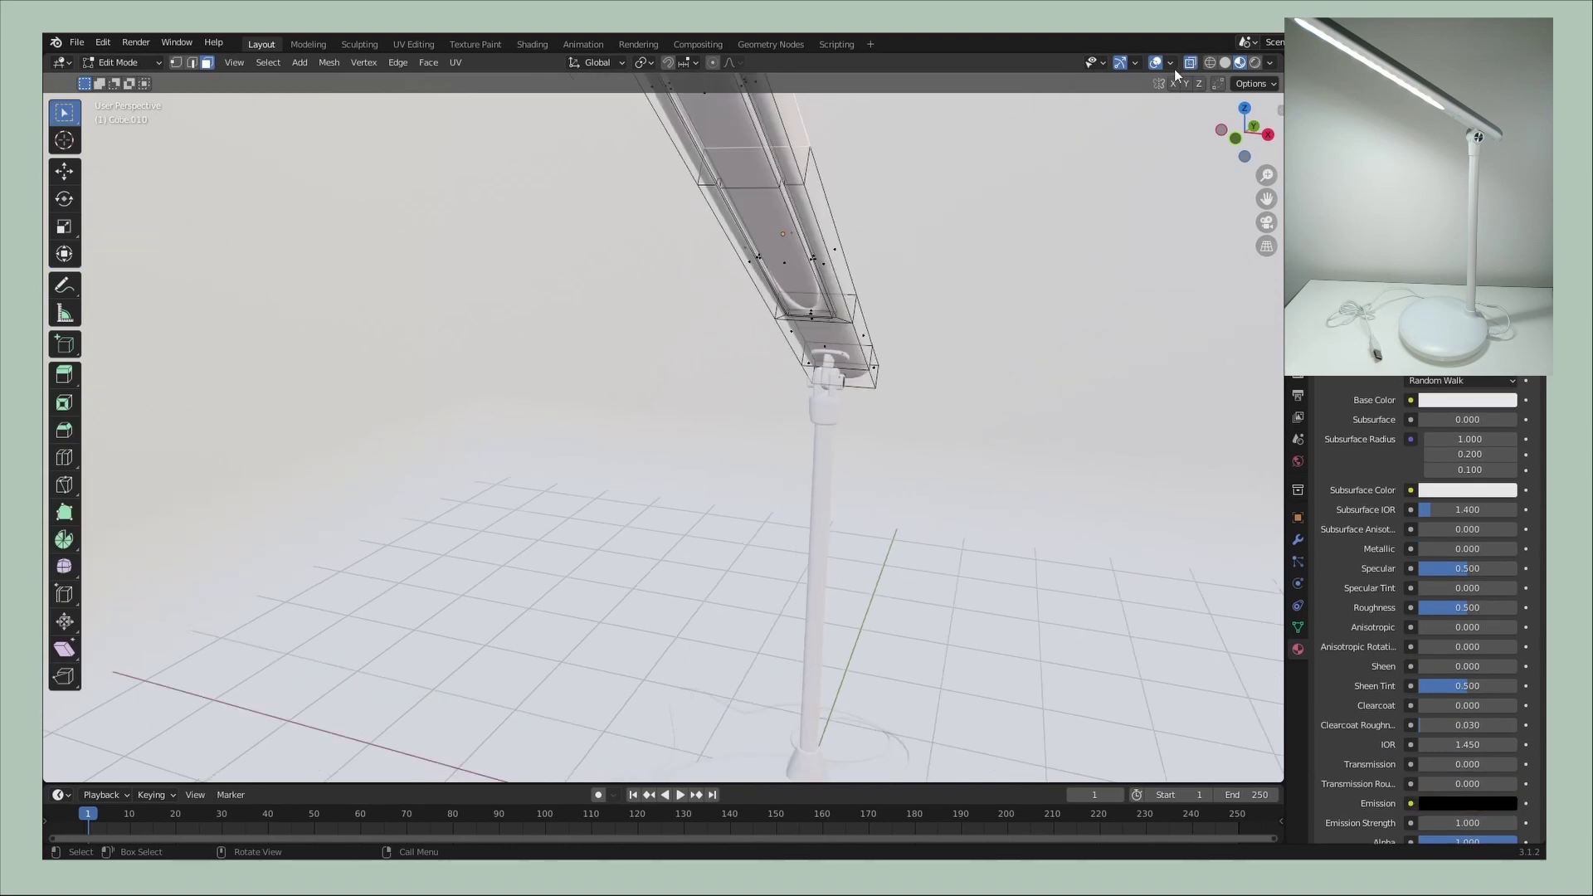
pyautogui.press('KP_Decimal')
pyautogui.moveTo(722, 365)
pyautogui.mouseDown(button='middle')
pyautogui.moveTo(710, 372)
pyautogui.moveTo(830, 348)
pyautogui.mouseUp(button='middle')
pyautogui.scroll(5, 1404, 392)
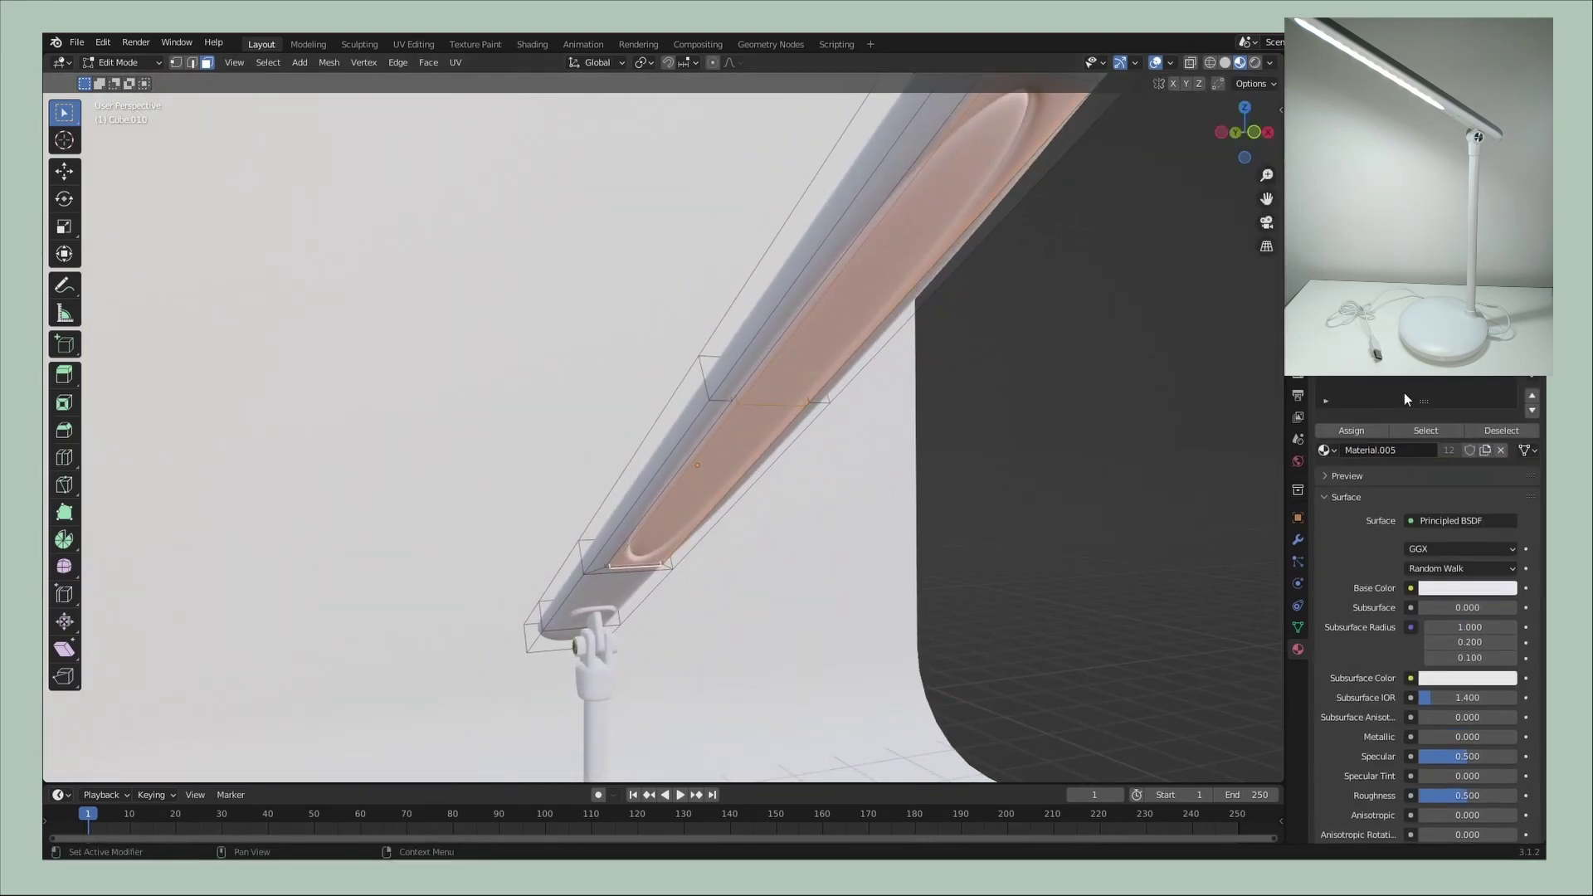
pyautogui.click(1353, 431)
pyautogui.moveTo(1091, 469); pyautogui.dragTo(952, 576, button='middle')
pyautogui.scroll(-4, 904, 510)
pyautogui.moveTo(904, 509); pyautogui.dragTo(905, 581, button='middle')
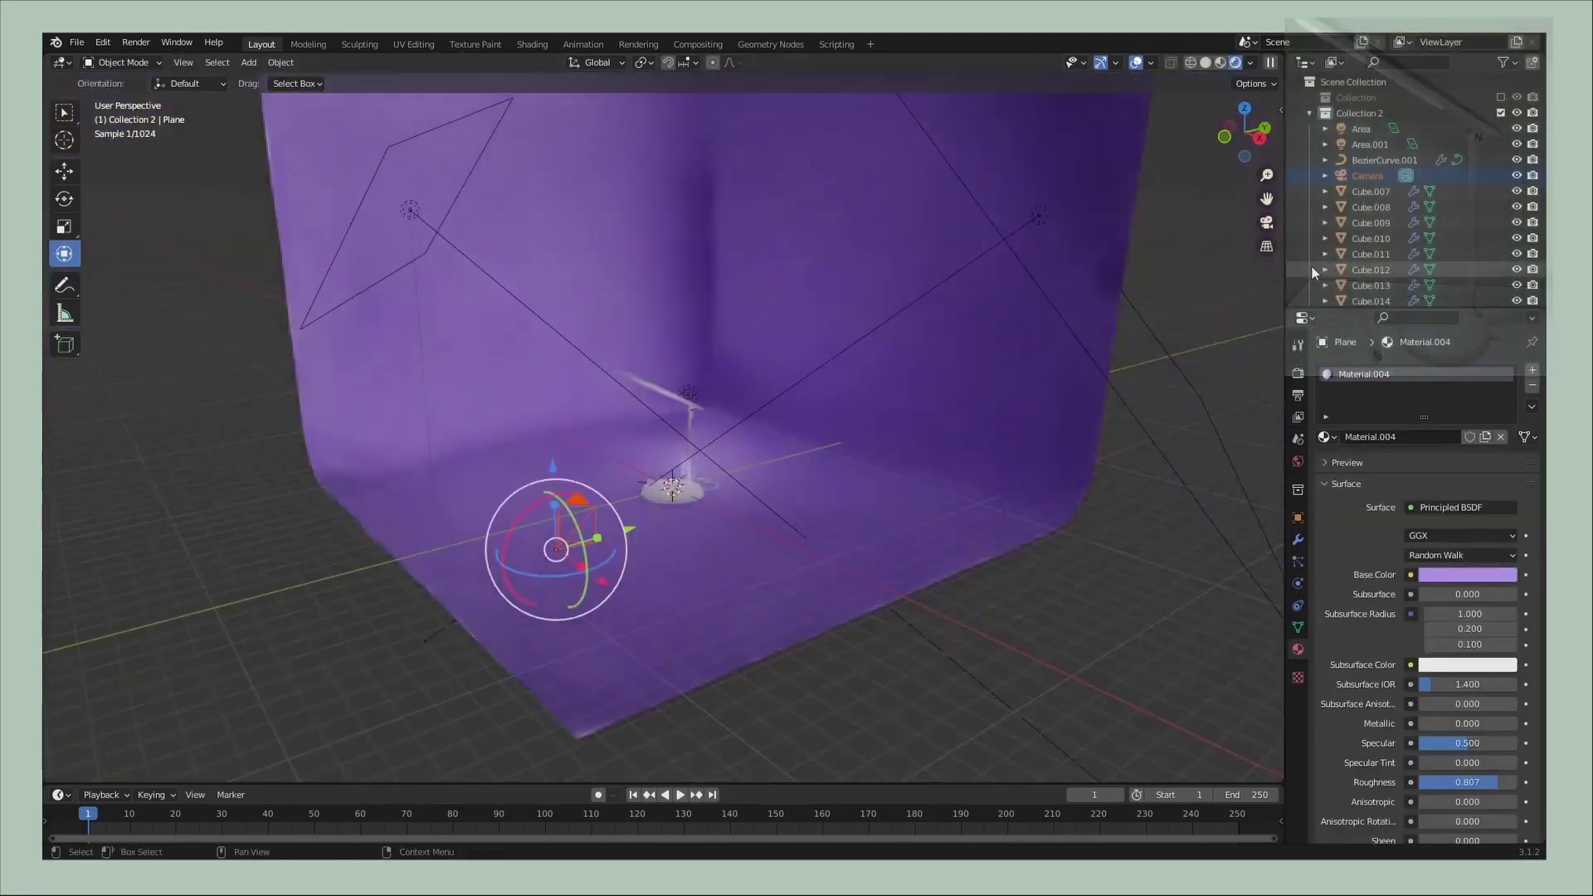
# - In the Outliner, select all lamp parts from Cube.007 through BezierCurve.001
pyautogui.scroll(3, 885, 551)
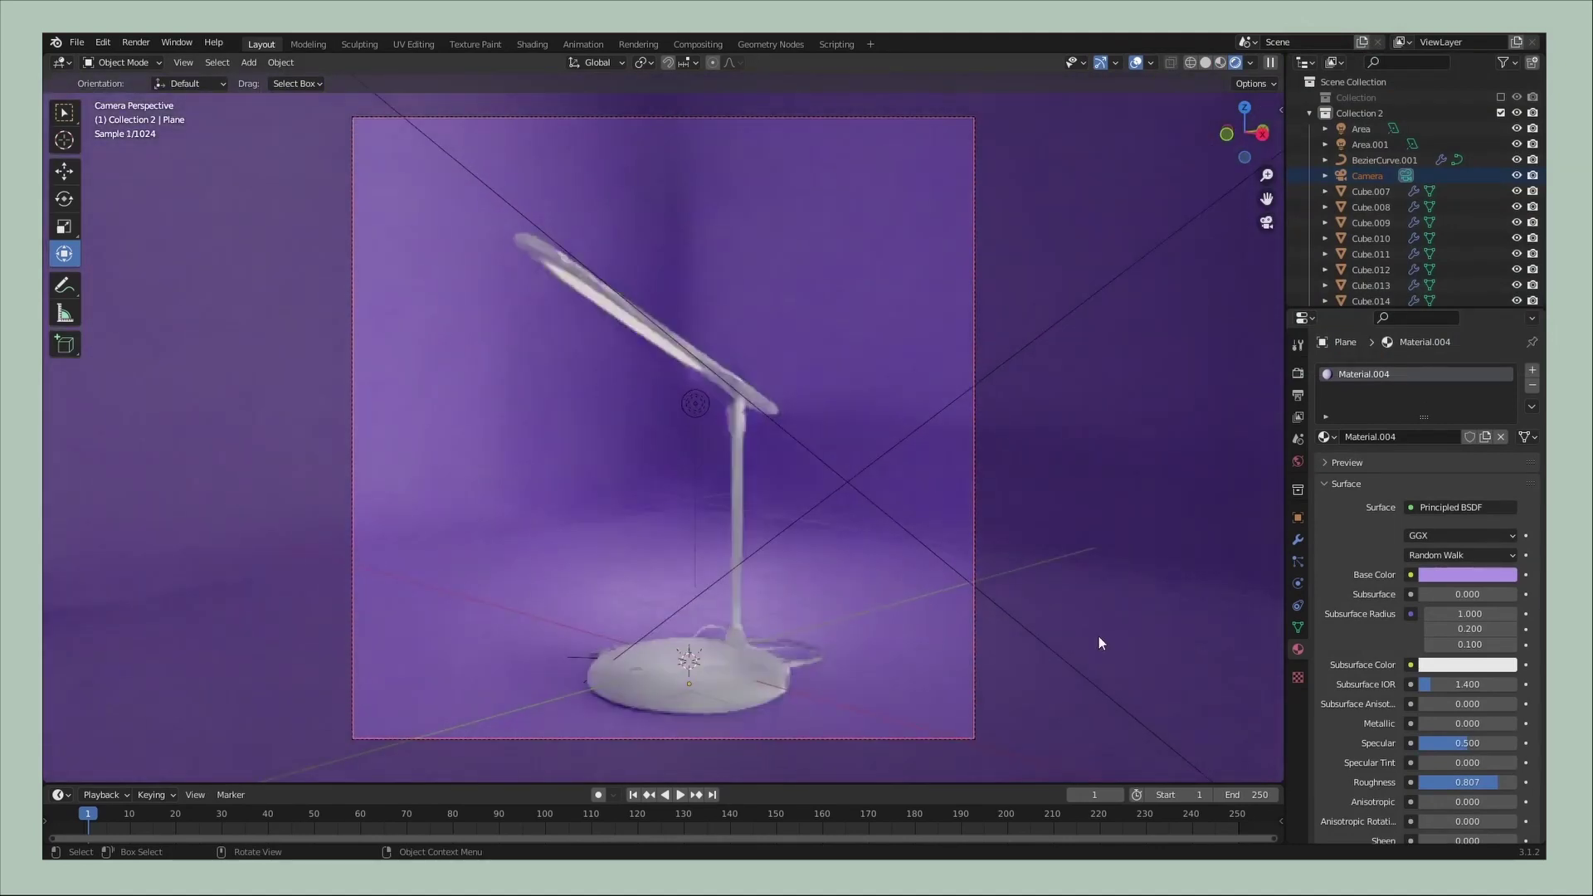
pyautogui.click(1298, 517)
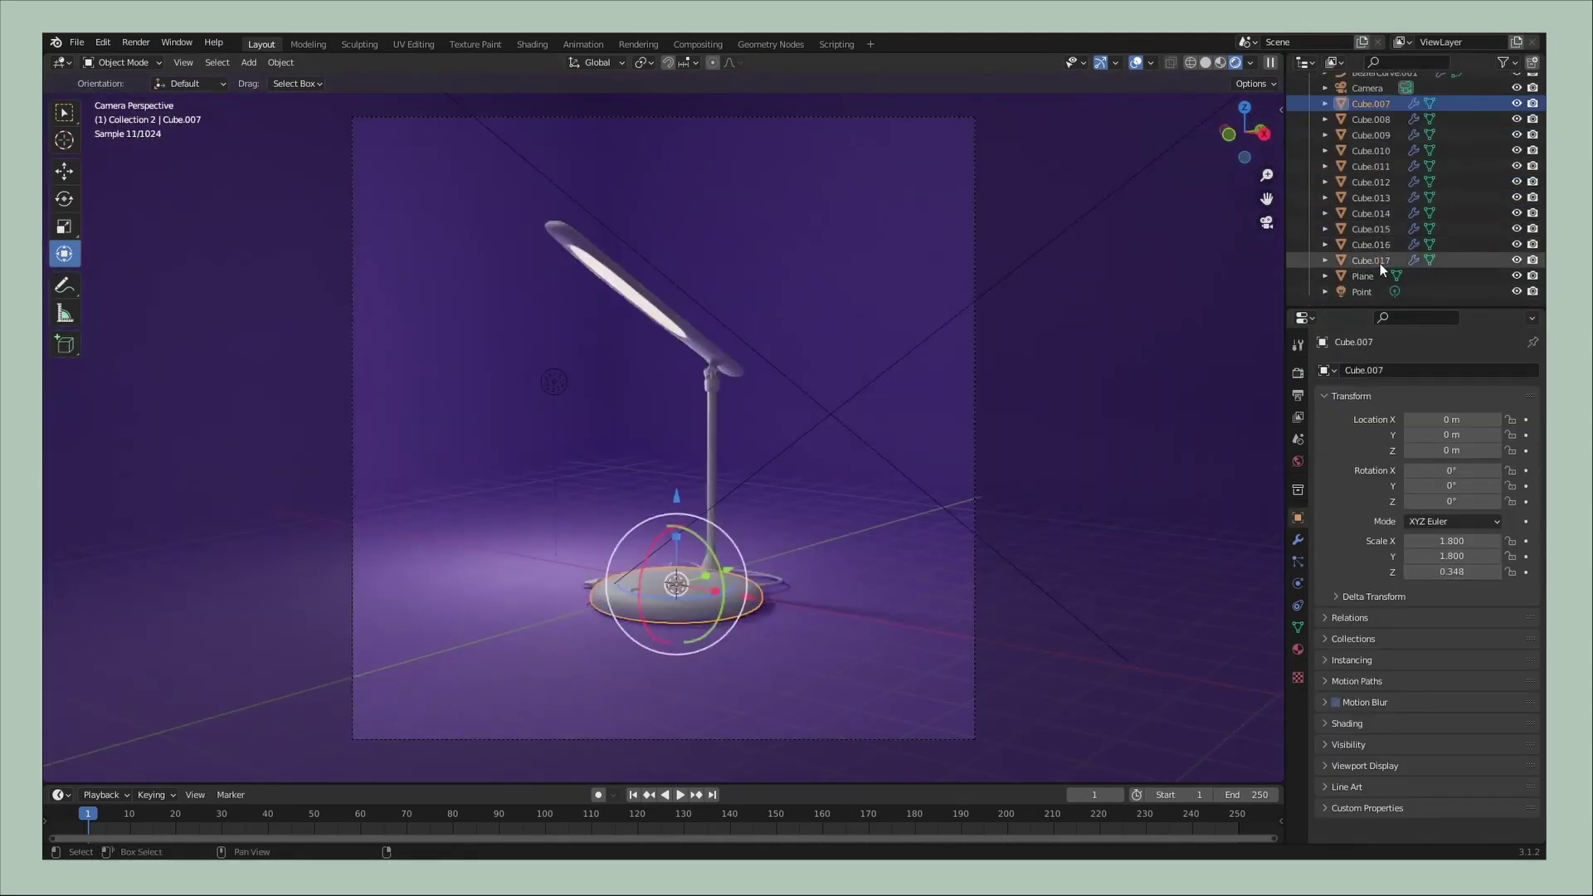
pyautogui.keyDown('shift'); pyautogui.click(1381, 262); pyautogui.keyUp('shift')
pyautogui.scroll(4, 1402, 224)
pyautogui.keyDown('ctrl'); pyautogui.click(1385, 159); pyautogui.keyUp('ctrl')
# - Scale the lamp parts up by 1.109, raise them vertically, then select the floor Plane
pyautogui.press('s')
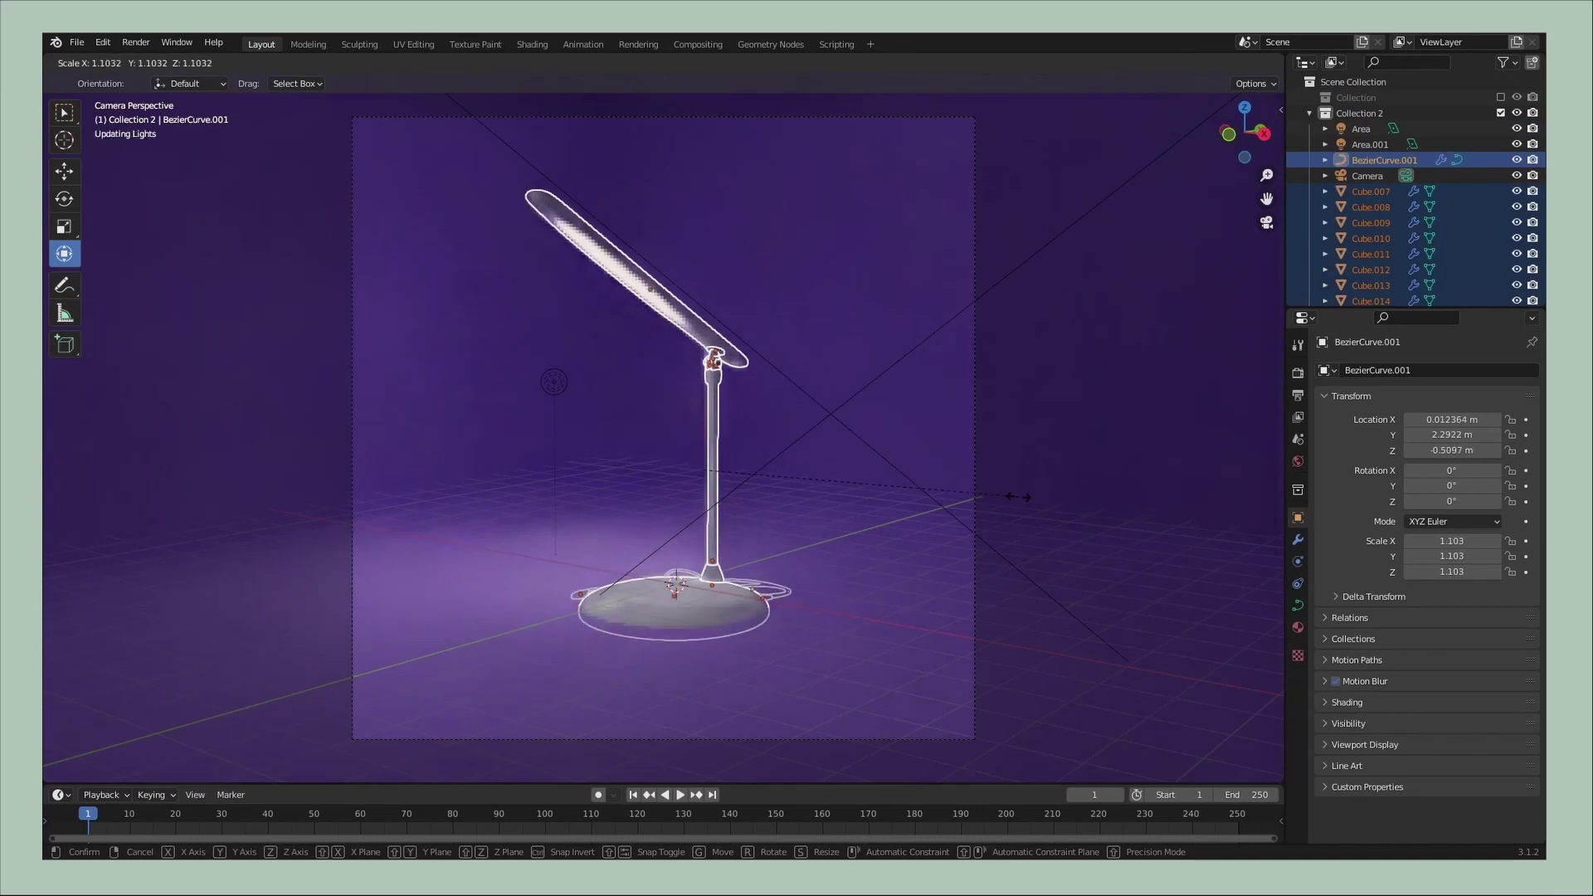
pyautogui.click(1019, 496)
pyautogui.press('g')
pyautogui.press('z')
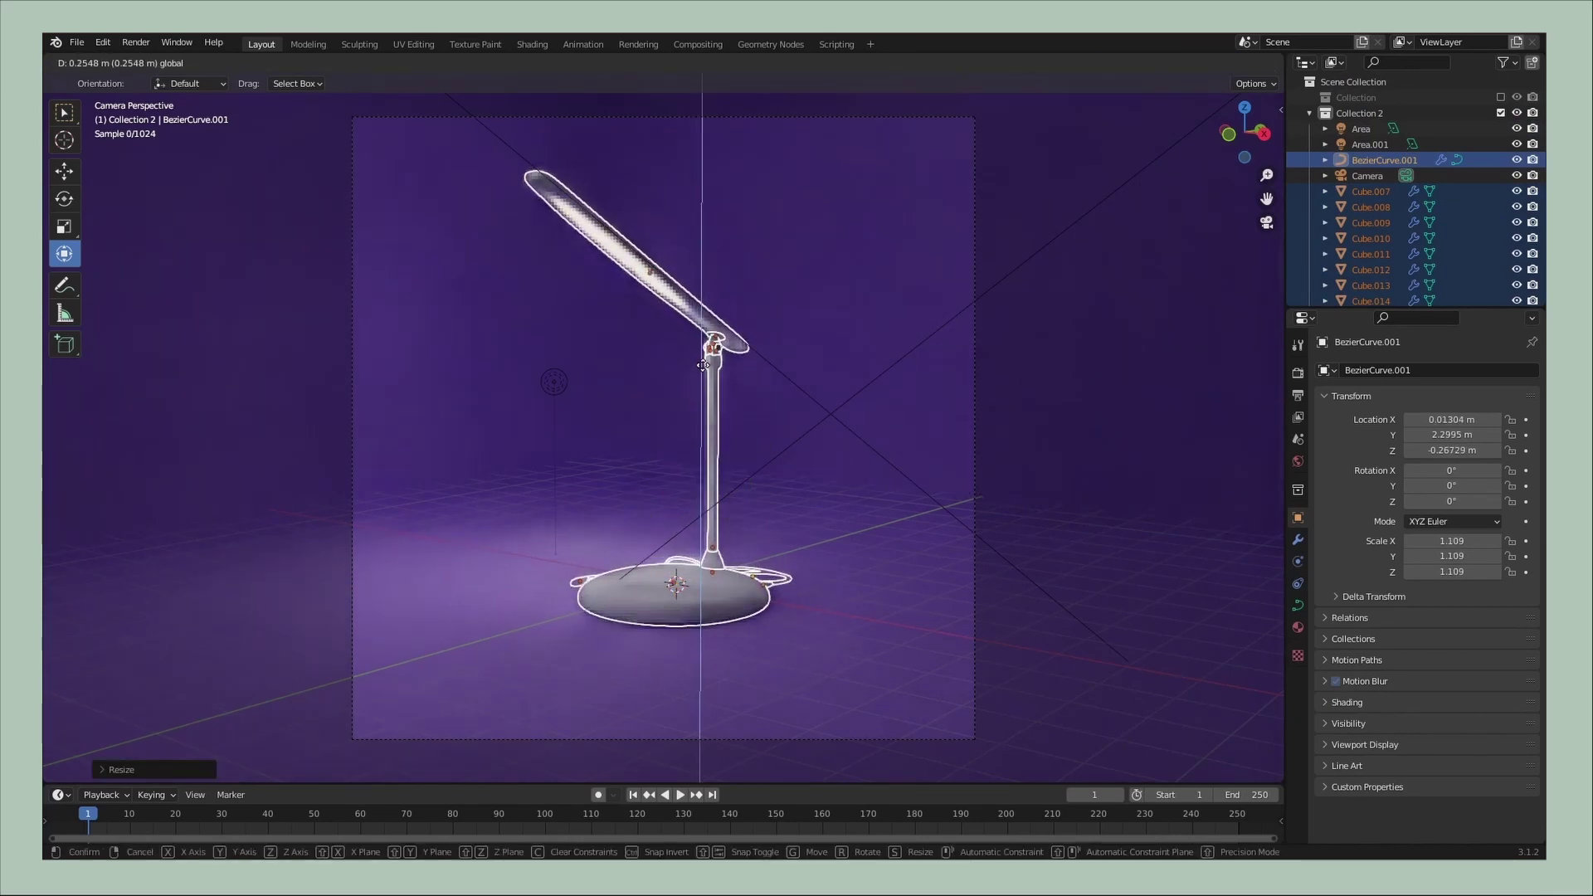
pyautogui.click(703, 365)
pyautogui.click(1079, 430)
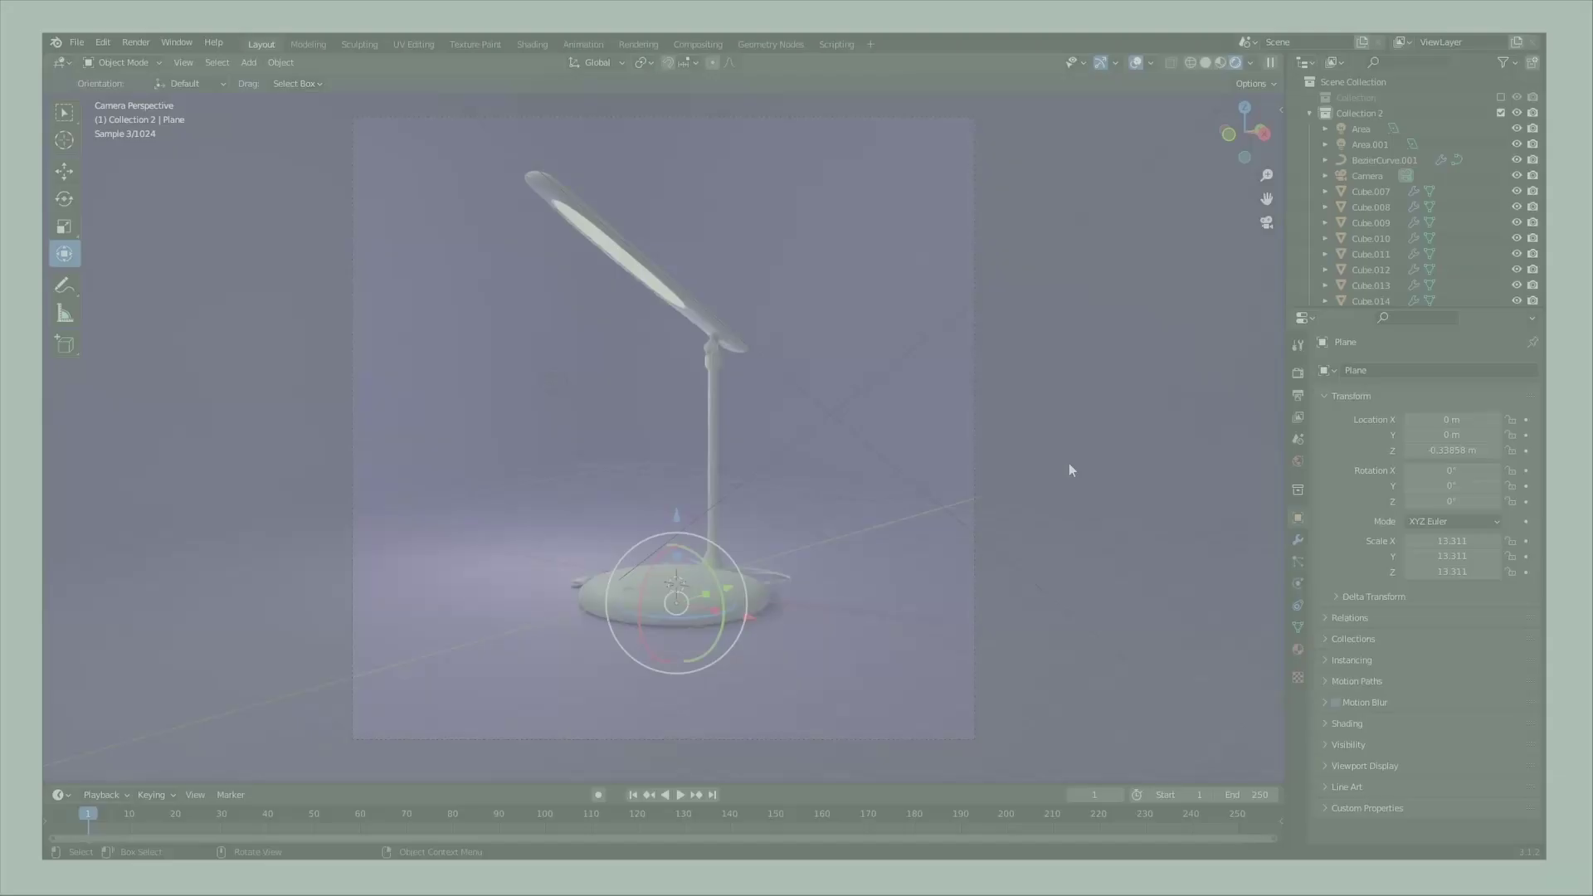